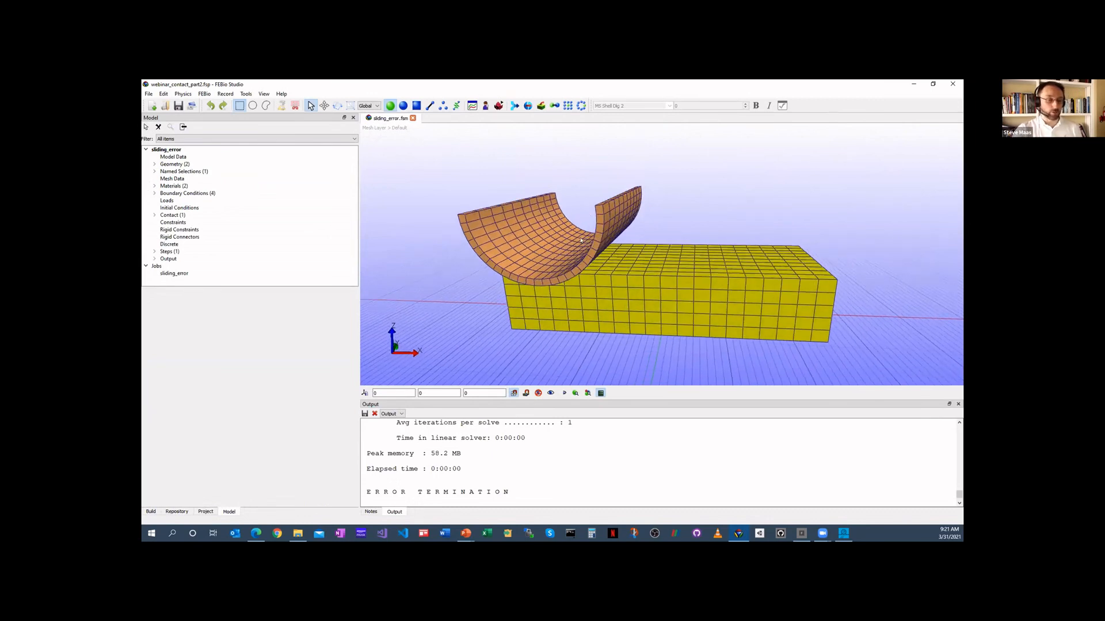
- Run the sliding_error job with debug mode turned off, and dismiss the job completion notice
{"action": "left_click_drag", "start_coordinate": [511, 245], "coordinate": [512, 249]}
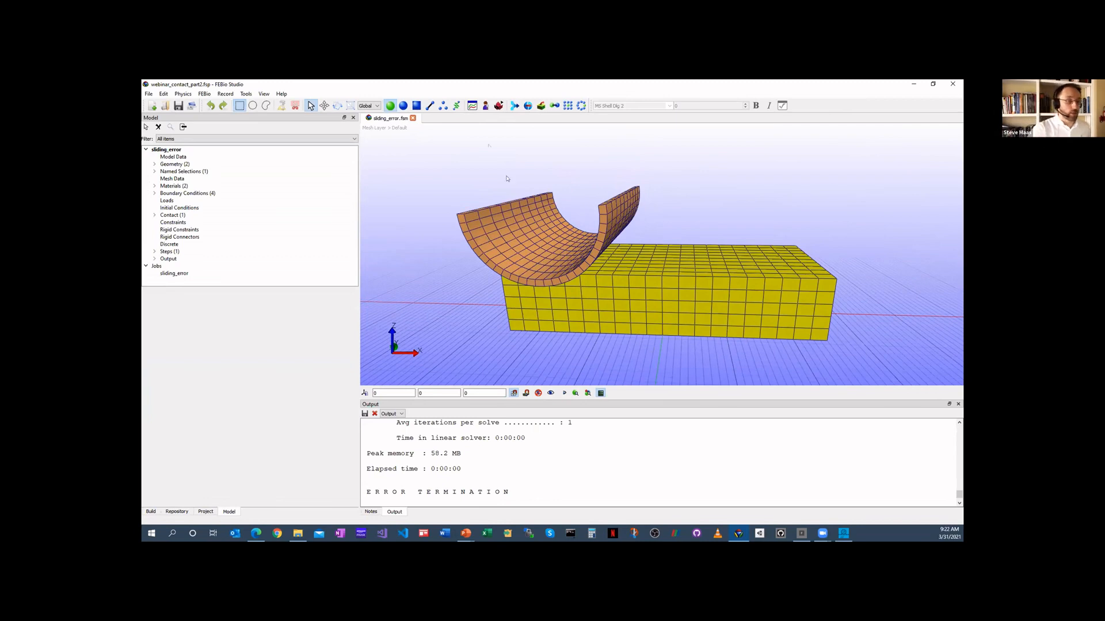
{"action": "left_click", "coordinate": [498, 106]}
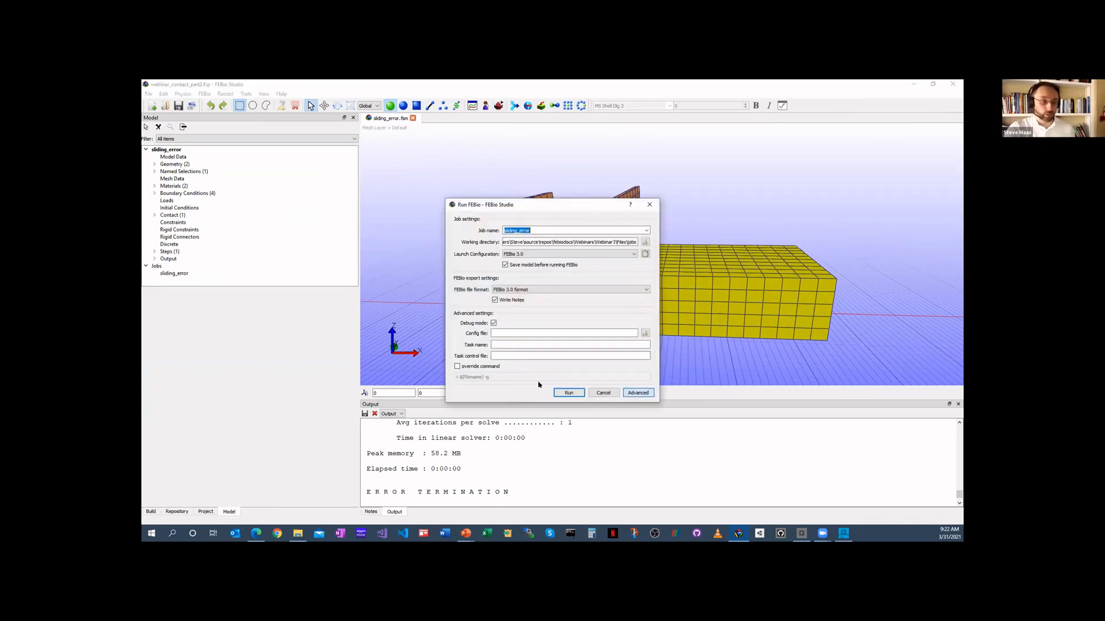
{"action": "left_click", "coordinate": [493, 323]}
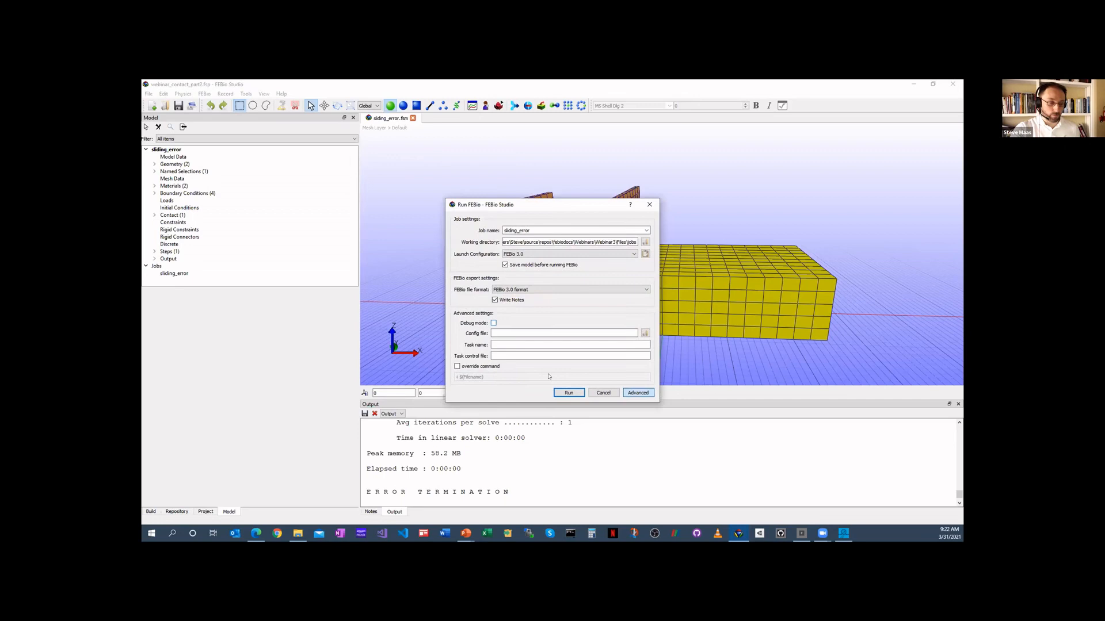
{"action": "left_click", "coordinate": [565, 392]}
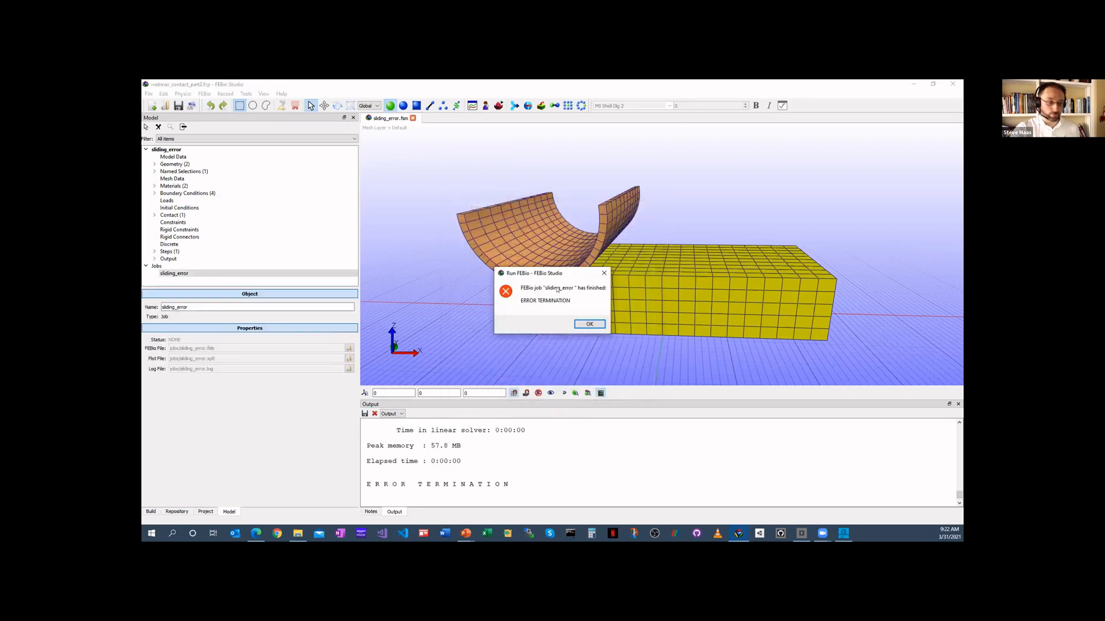
{"action": "left_click", "coordinate": [584, 326]}
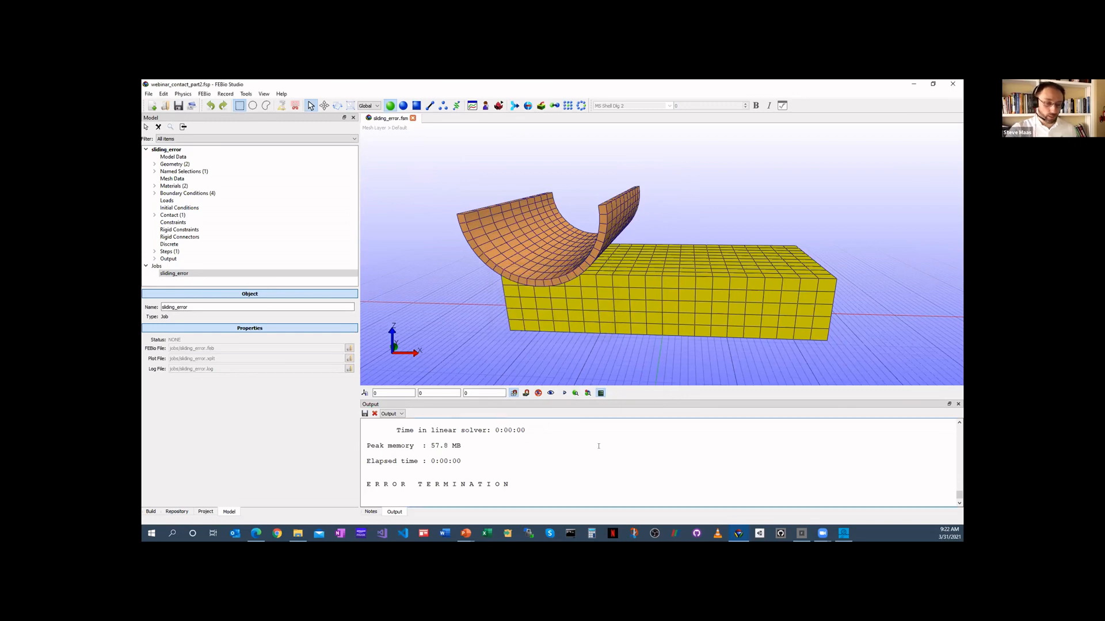
- Examine the solver output log of the run for its error and warning messages
{"action": "scroll", "coordinate": [592, 453], "scroll_direction": "up", "scroll_amount": 10}
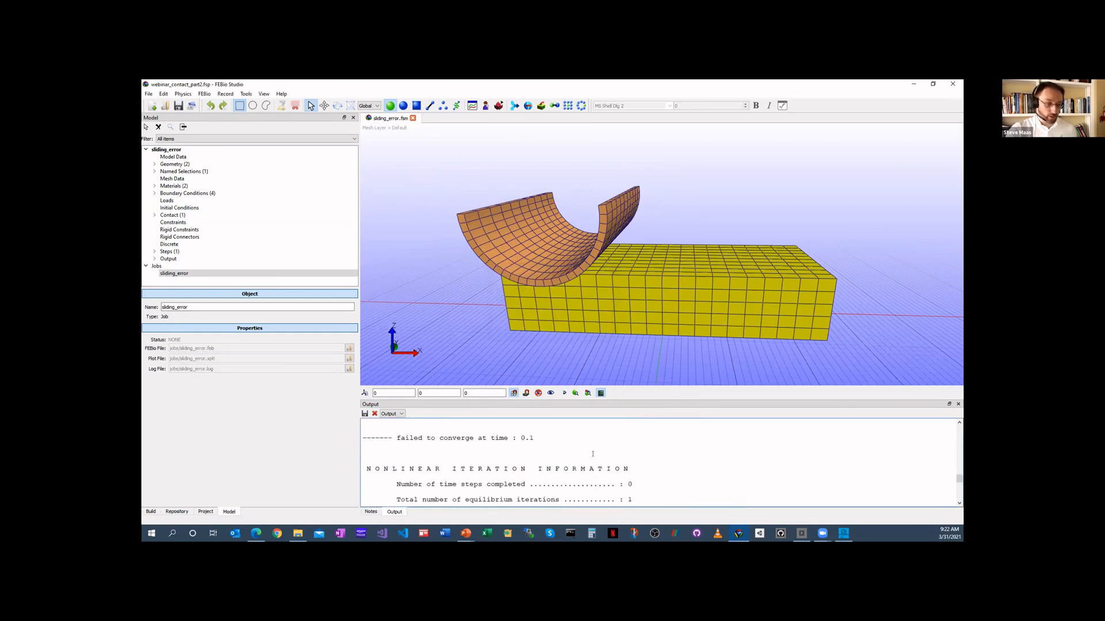
{"action": "scroll", "coordinate": [592, 454], "scroll_direction": "up", "scroll_amount": 1}
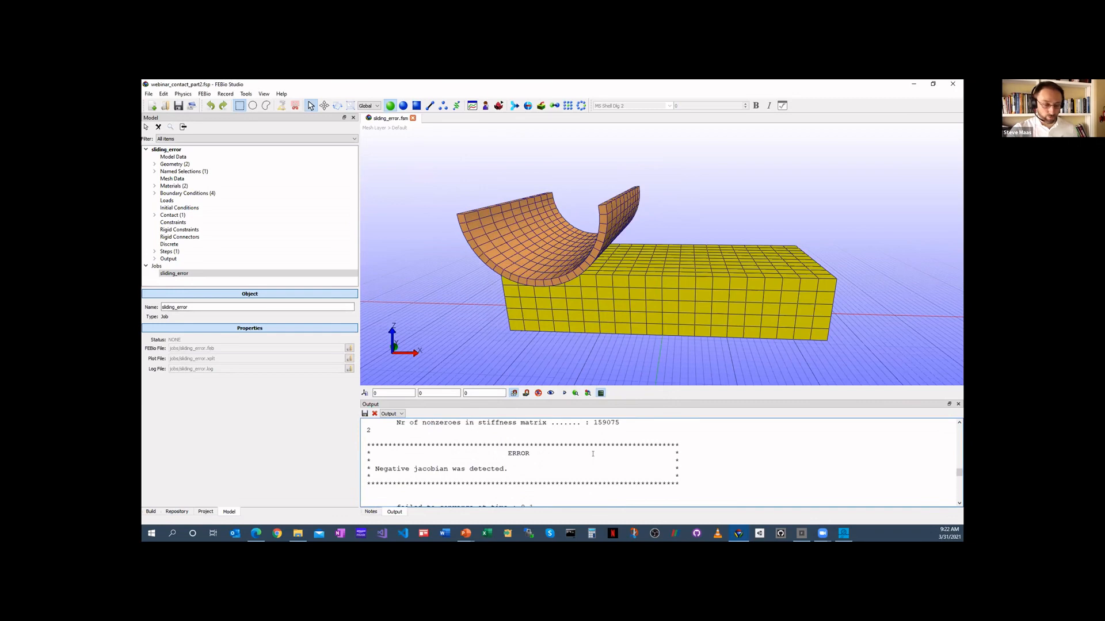
{"action": "left_click_drag", "start_coordinate": [368, 446], "coordinate": [603, 488]}
{"action": "left_click_drag", "start_coordinate": [697, 483], "coordinate": [363, 439]}
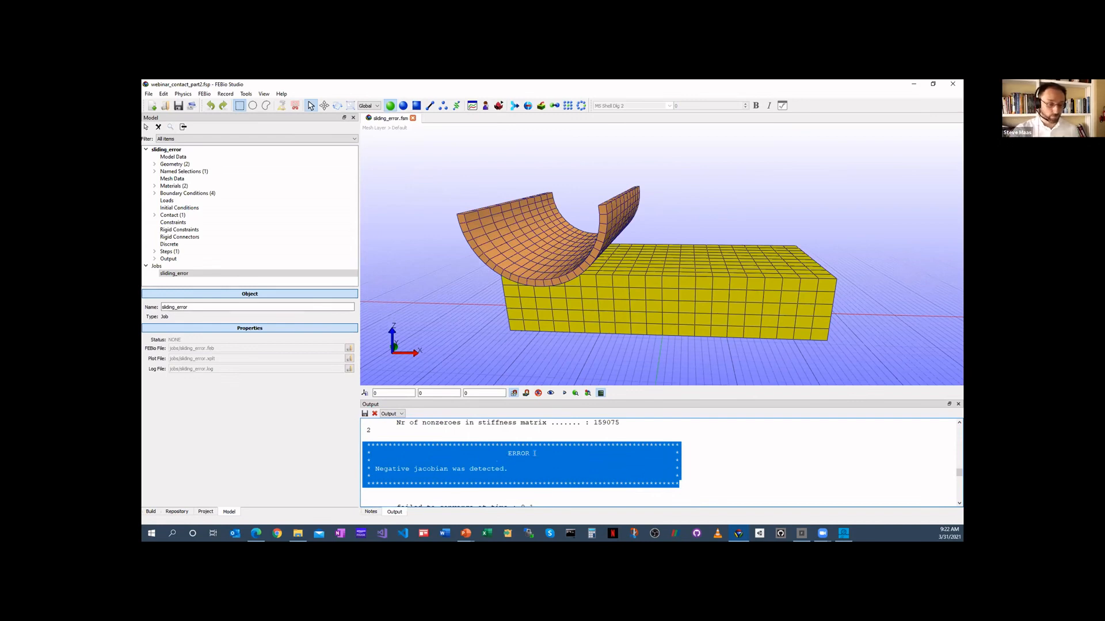
{"action": "left_click", "coordinate": [498, 458]}
{"action": "scroll", "coordinate": [565, 453], "scroll_direction": "up", "scroll_amount": 3}
{"action": "scroll", "coordinate": [566, 455], "scroll_direction": "up", "scroll_amount": 6}
{"action": "scroll", "coordinate": [572, 463], "scroll_direction": "down", "scroll_amount": 2}
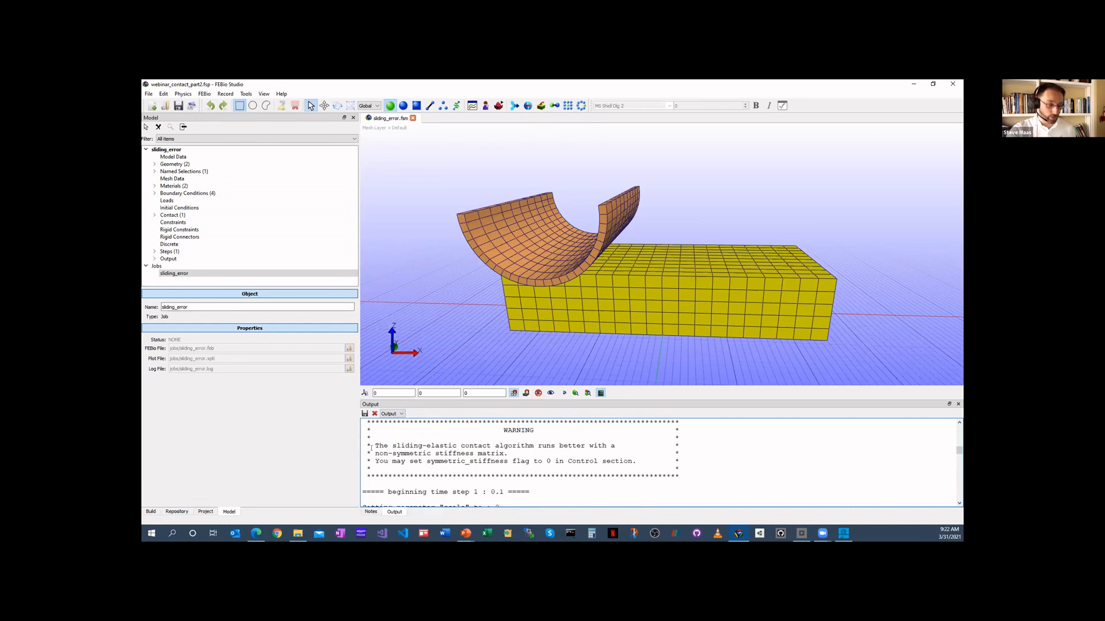
{"action": "left_click_drag", "start_coordinate": [374, 445], "coordinate": [665, 456]}
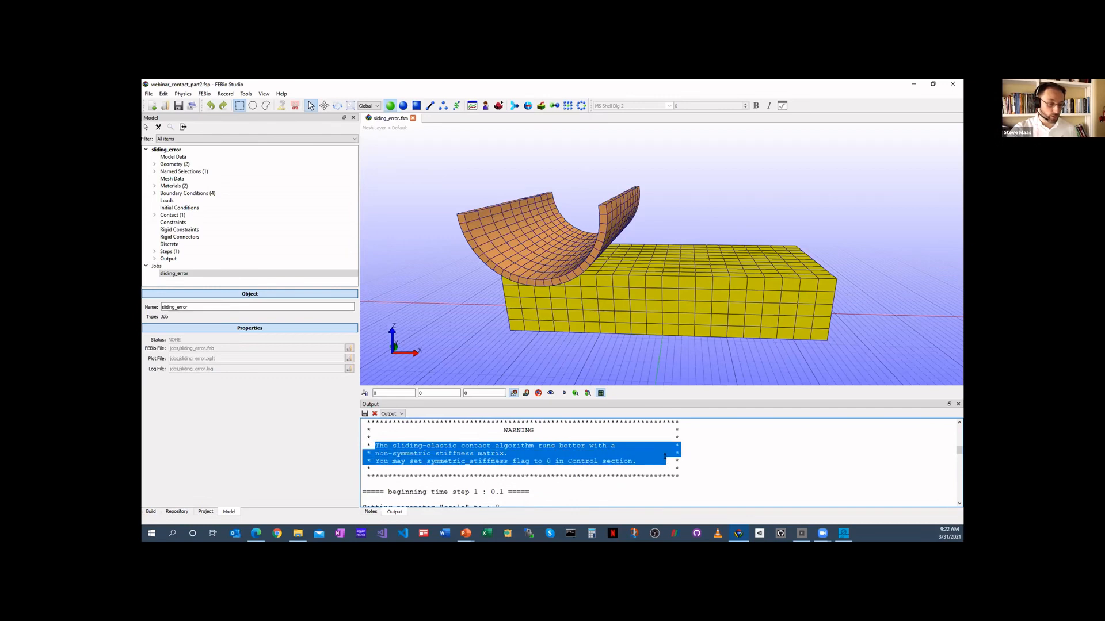
{"action": "left_click", "coordinate": [721, 459]}
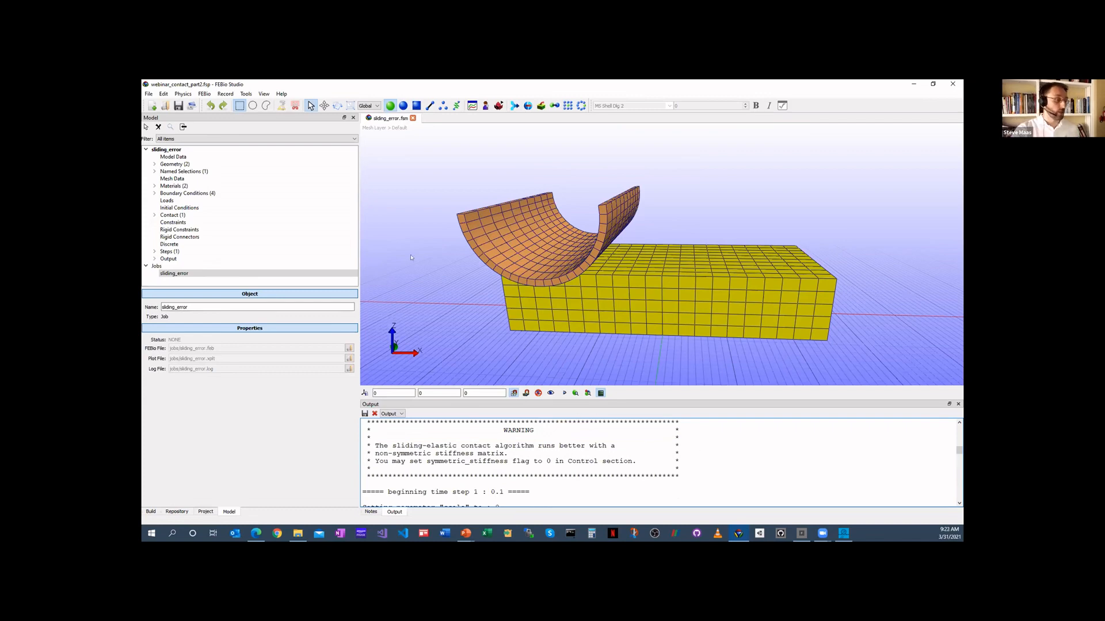
- Set symmetric stiffness to No for the sliding-elastic contact interface
{"action": "left_click", "coordinate": [159, 214]}
{"action": "left_click", "coordinate": [154, 214]}
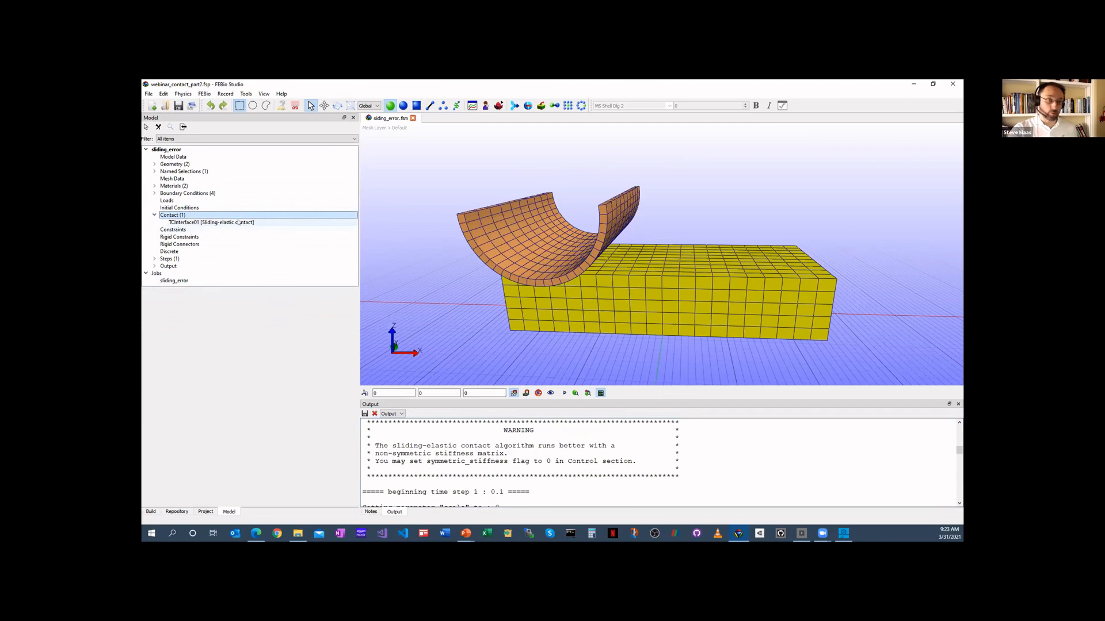
{"action": "left_click", "coordinate": [212, 222]}
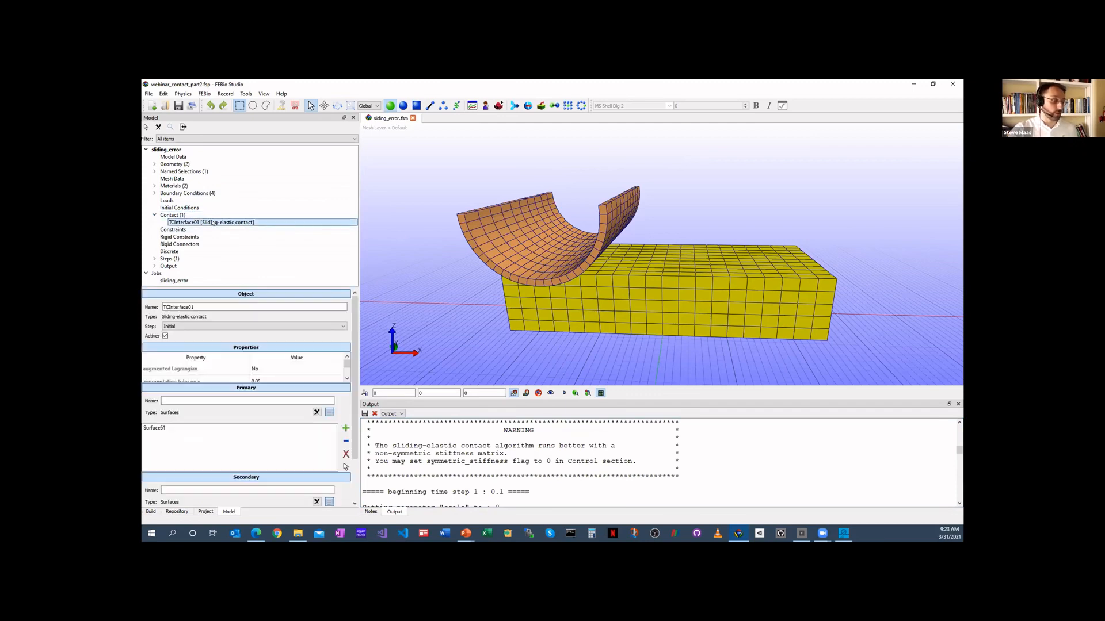
{"action": "left_click", "coordinate": [238, 389]}
{"action": "left_click", "coordinate": [237, 422]}
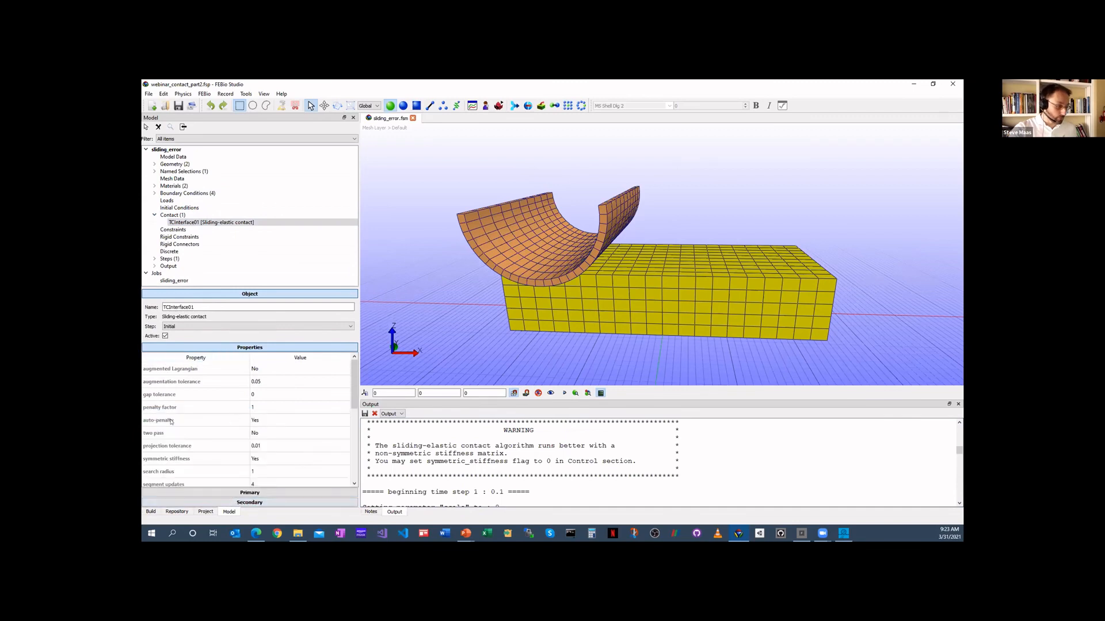
{"action": "scroll", "coordinate": [185, 398], "scroll_direction": "down", "scroll_amount": 1}
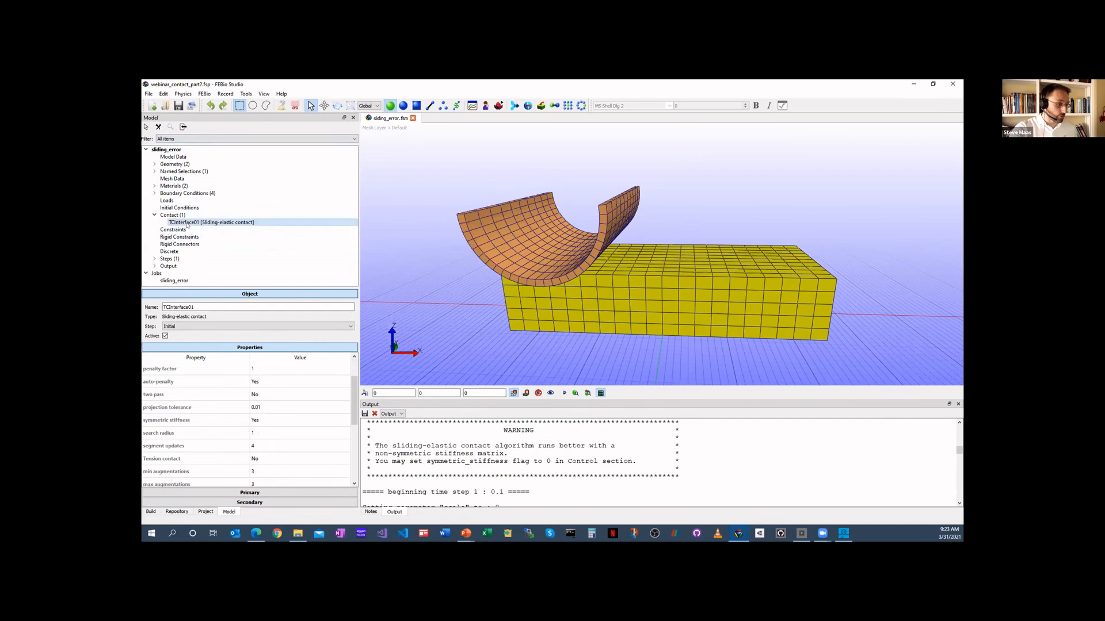
{"action": "scroll", "coordinate": [170, 389], "scroll_direction": "down", "scroll_amount": 1}
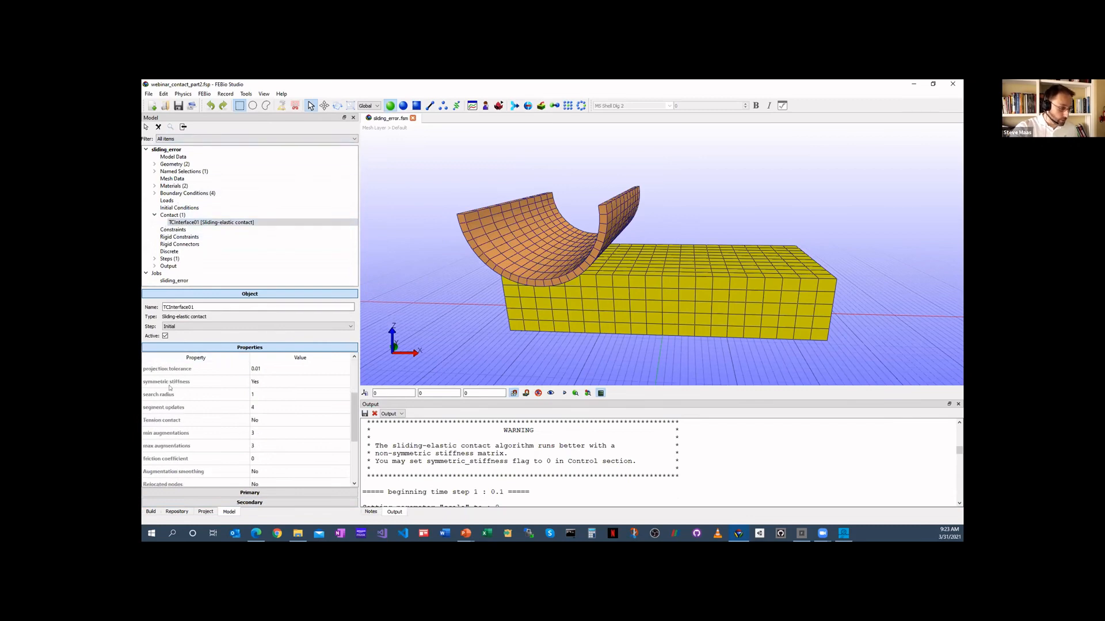
{"action": "left_click", "coordinate": [269, 380]}
{"action": "left_click", "coordinate": [269, 381]}
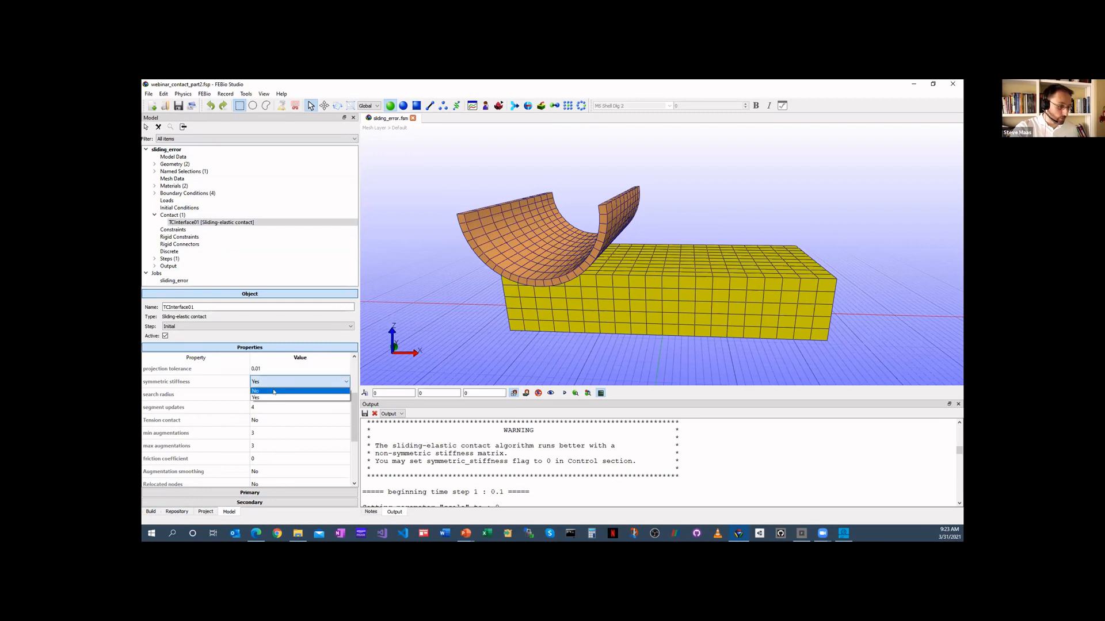
{"action": "left_click", "coordinate": [274, 391]}
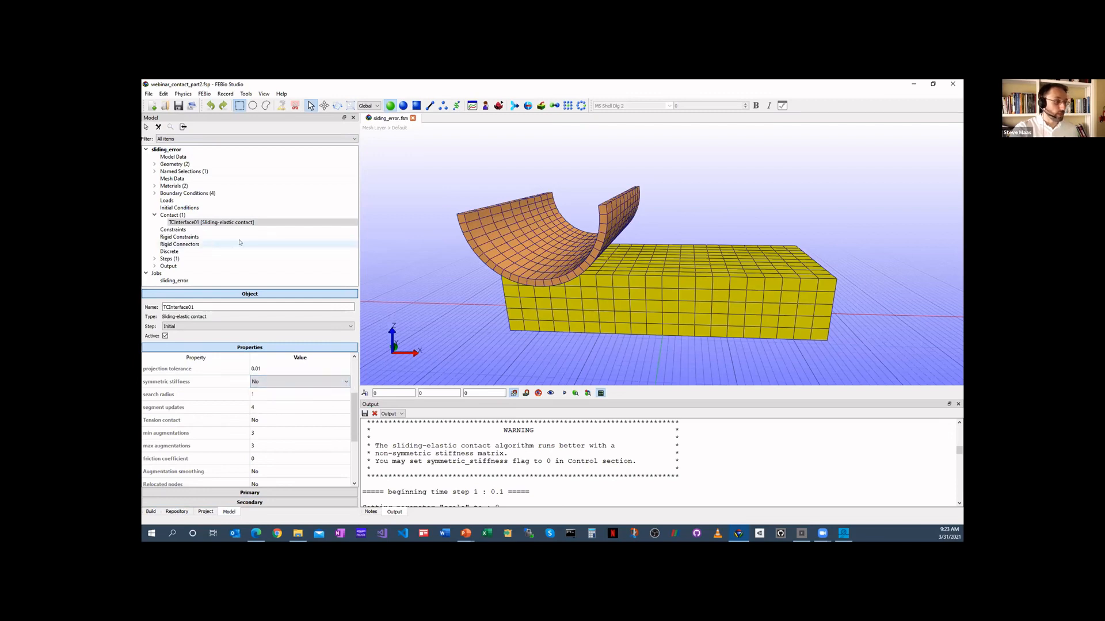
- Set the linear solver's matrix symmetry to non-symmetric in the Structural Mechanics analysis step
{"action": "double_click", "coordinate": [183, 258]}
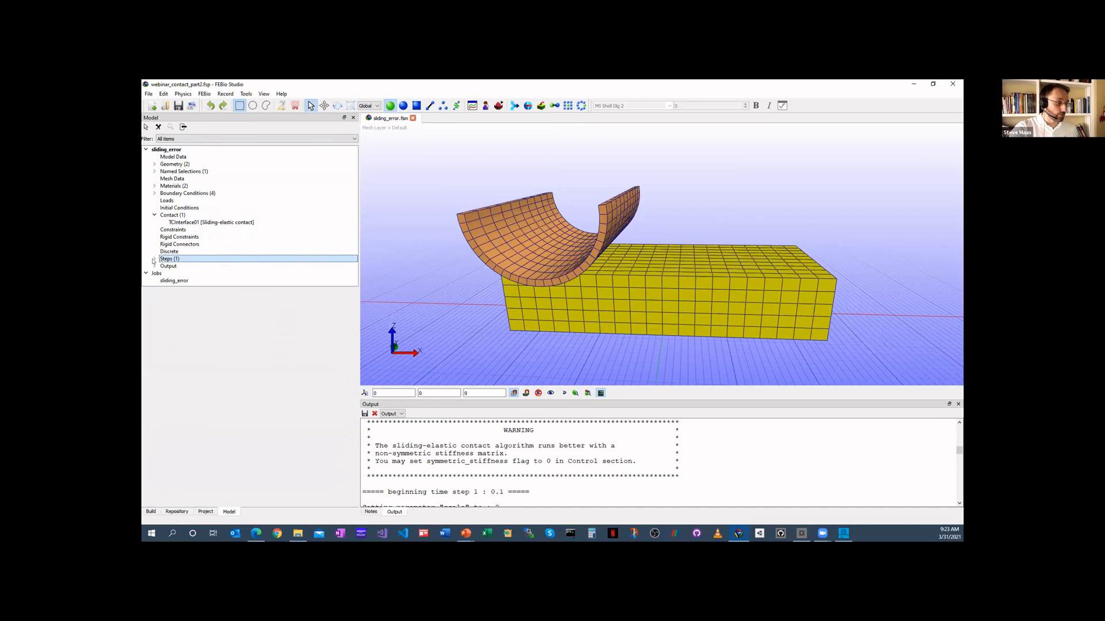
{"action": "scroll", "coordinate": [203, 255], "scroll_direction": "down", "scroll_amount": 1}
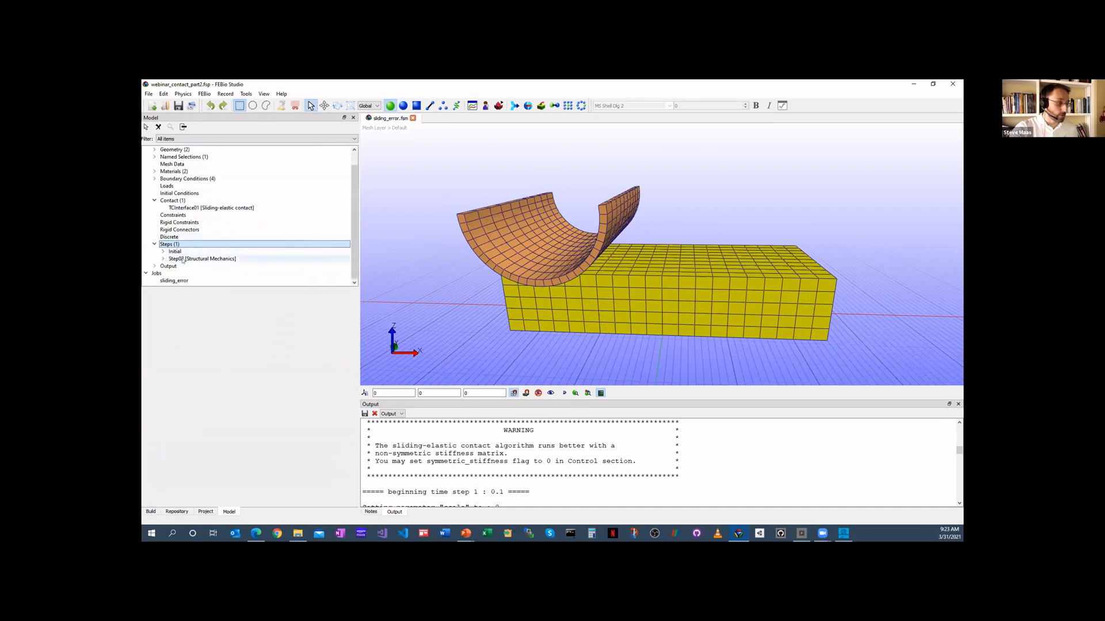
{"action": "left_click", "coordinate": [183, 259]}
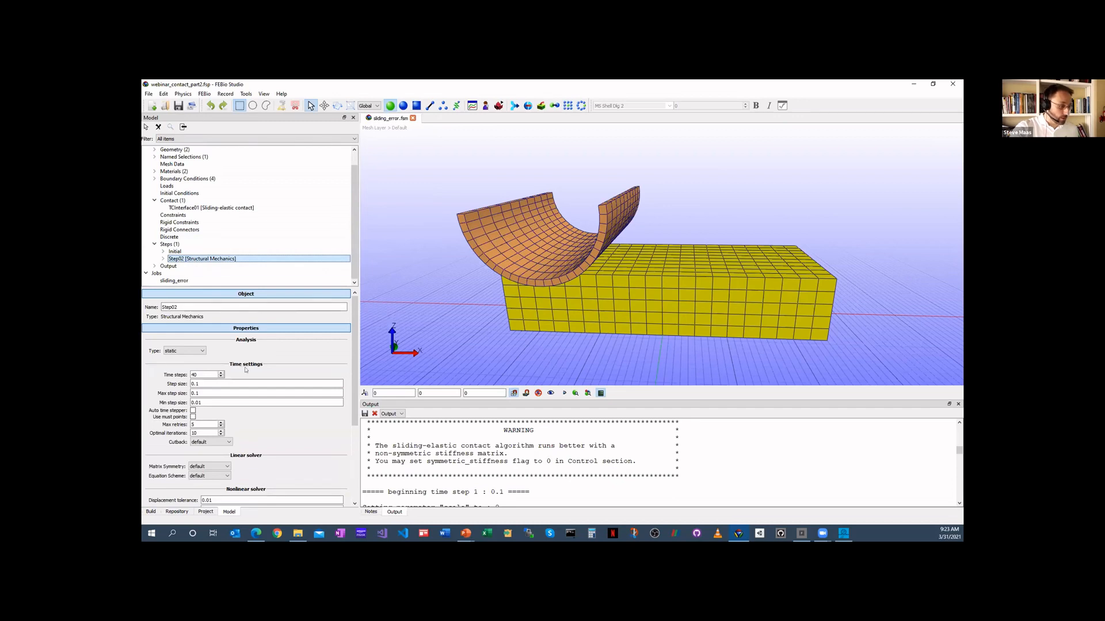
{"action": "scroll", "coordinate": [245, 380], "scroll_direction": "down", "scroll_amount": 1}
{"action": "scroll", "coordinate": [242, 402], "scroll_direction": "down", "scroll_amount": 1}
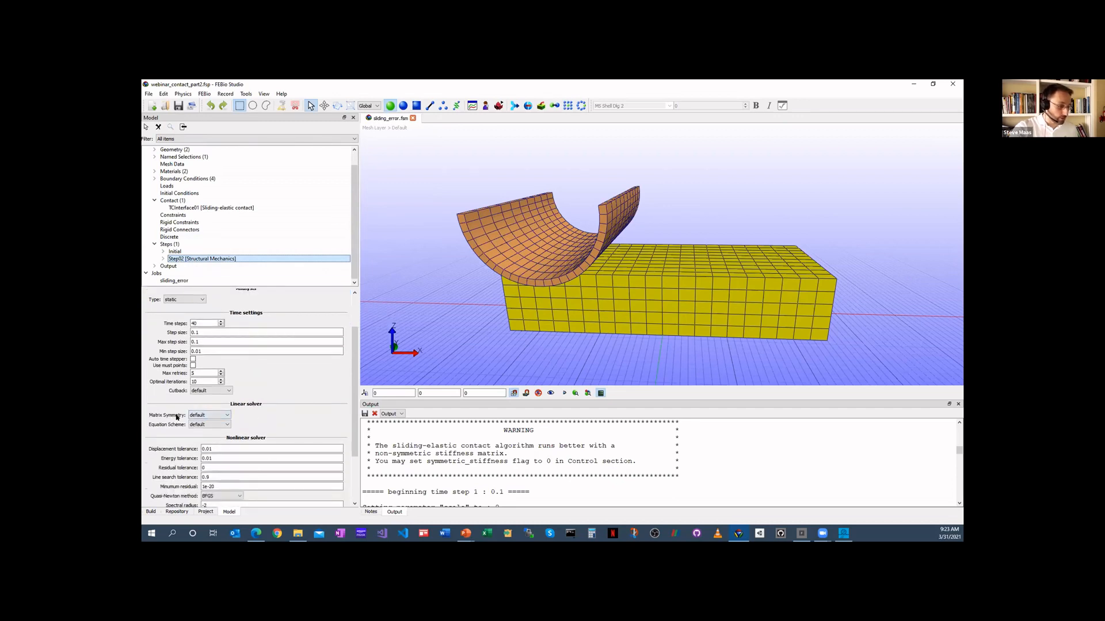
{"action": "left_click", "coordinate": [197, 415]}
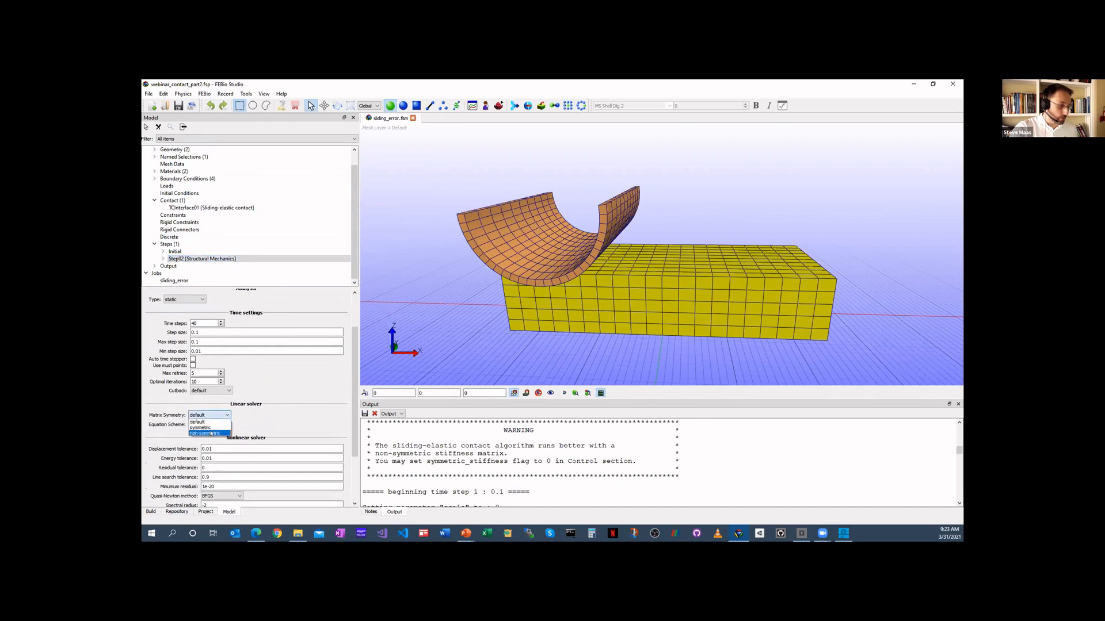
{"action": "left_click", "coordinate": [213, 433]}
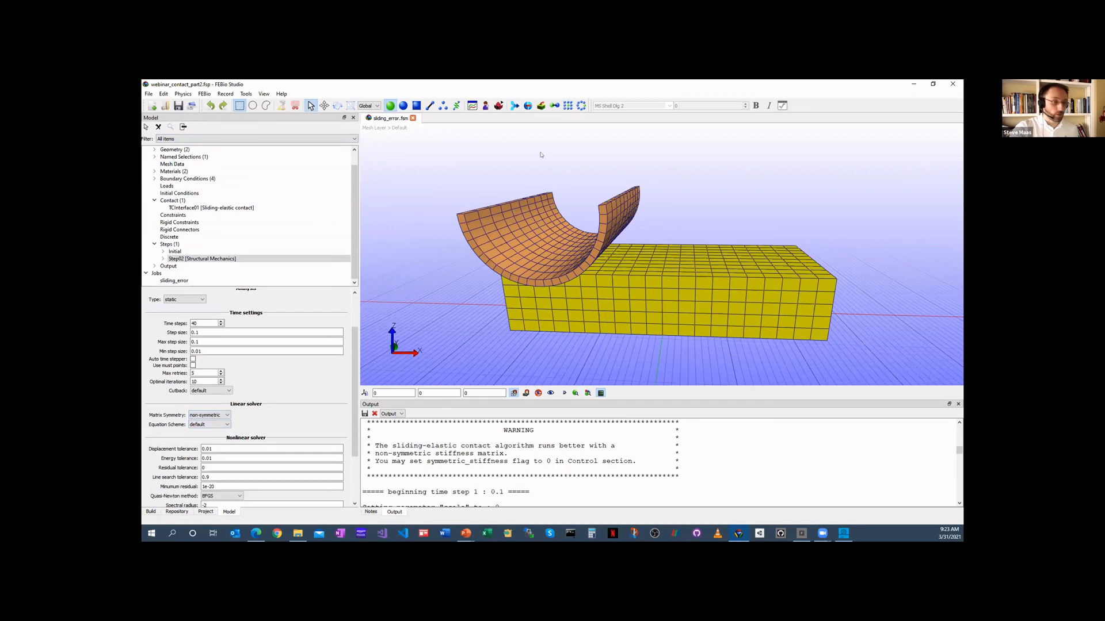
- Rerun the sliding_error job and review the end of its solver output log
{"action": "left_click", "coordinate": [500, 105]}
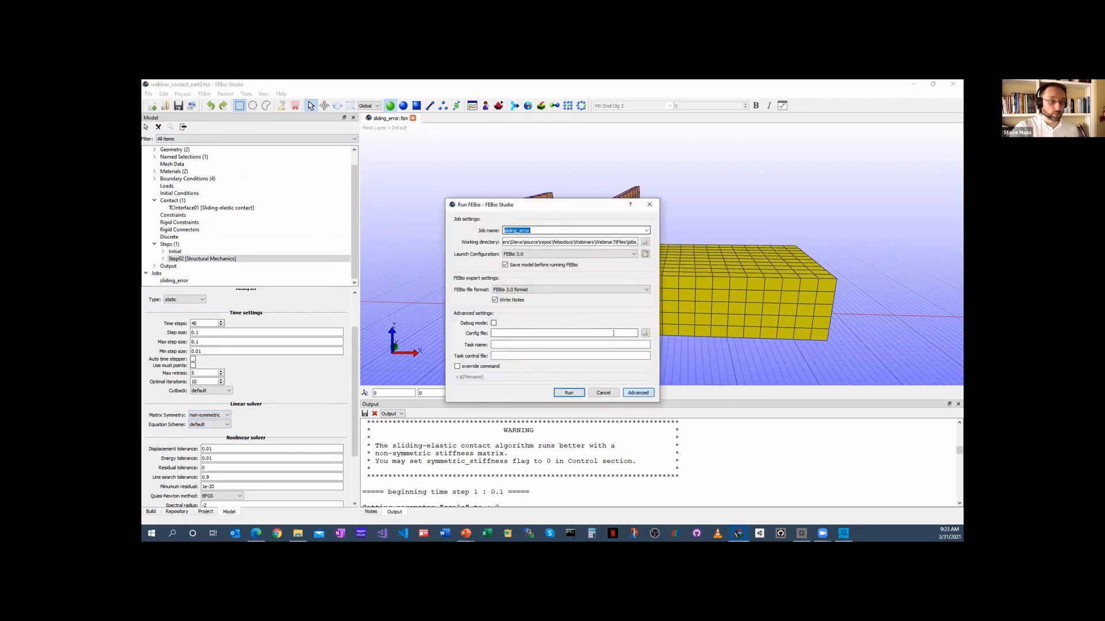
{"action": "left_click", "coordinate": [569, 393]}
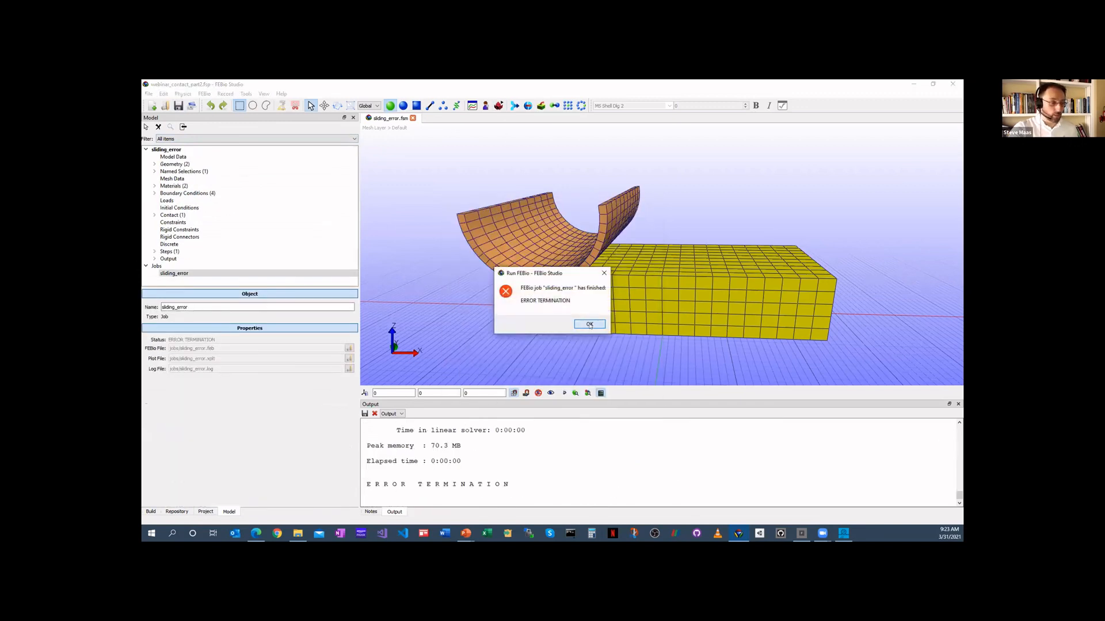
{"action": "left_click", "coordinate": [589, 324]}
{"action": "scroll", "coordinate": [625, 461], "scroll_direction": "up", "scroll_amount": 8}
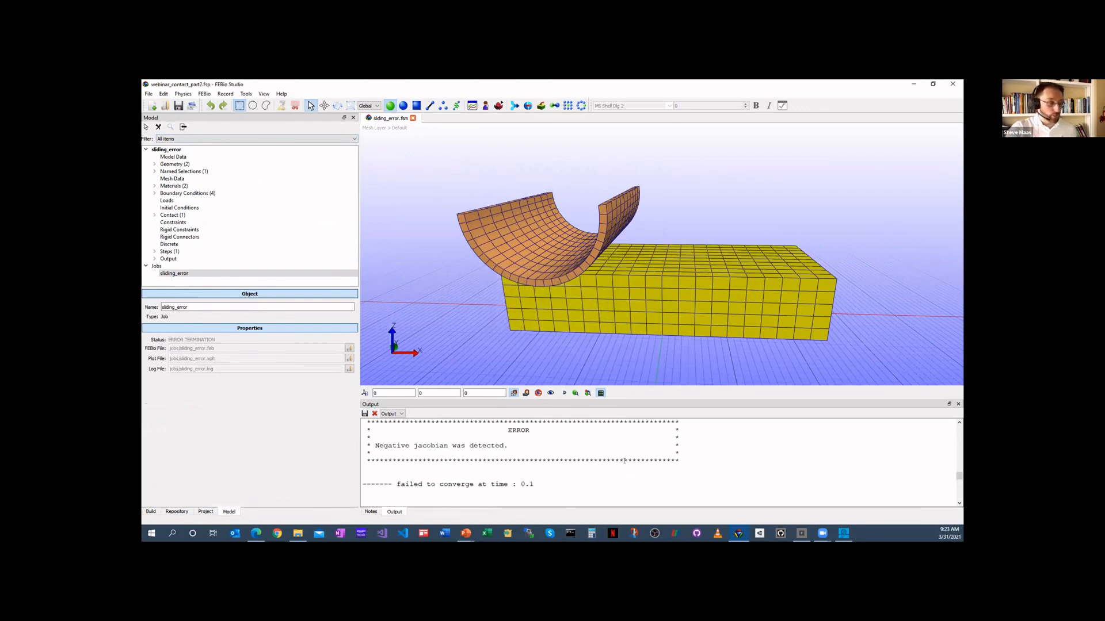
{"action": "scroll", "coordinate": [625, 461], "scroll_direction": "down", "scroll_amount": 6}
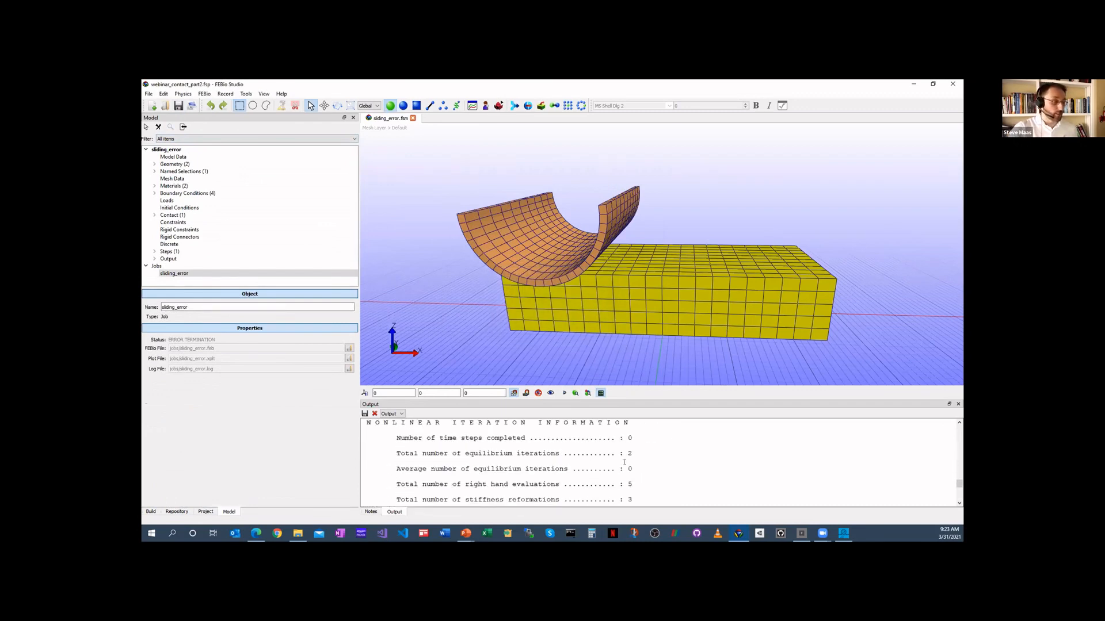
- Set the segment updates of the sliding-elastic contact interface to 0
{"action": "left_click", "coordinate": [155, 215]}
{"action": "left_click", "coordinate": [196, 222]}
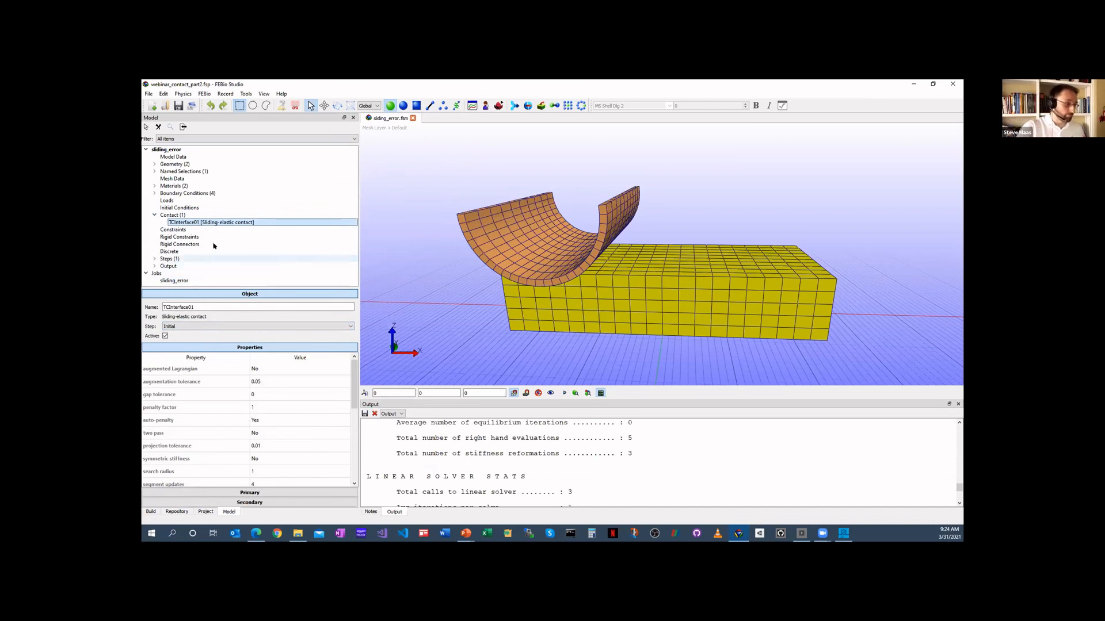
{"action": "scroll", "coordinate": [257, 423], "scroll_direction": "down", "scroll_amount": 1}
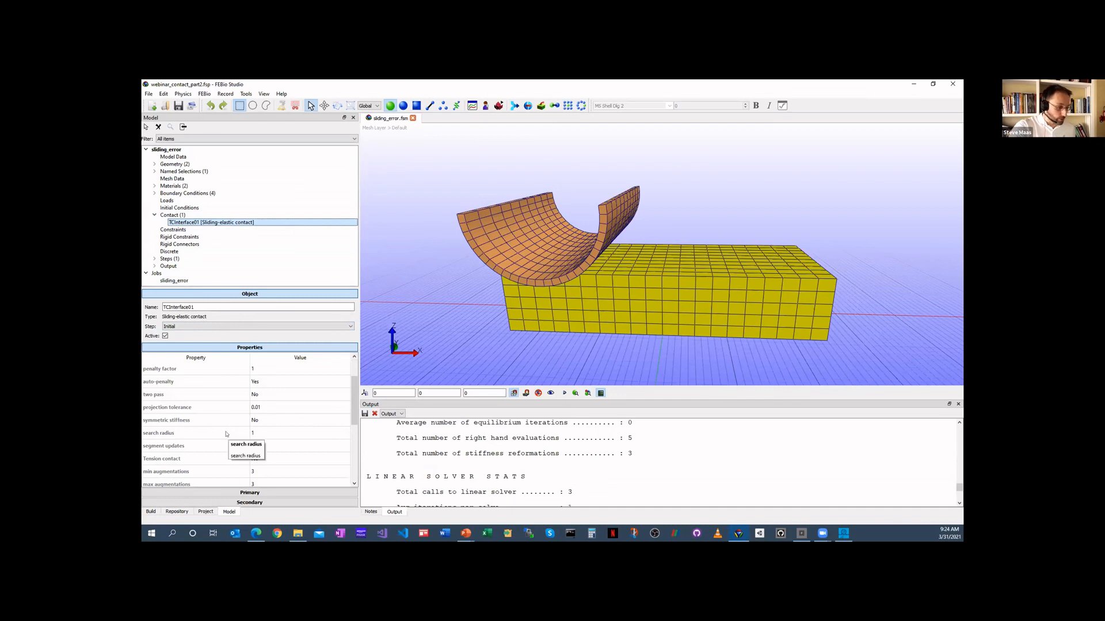
{"action": "left_click", "coordinate": [179, 433]}
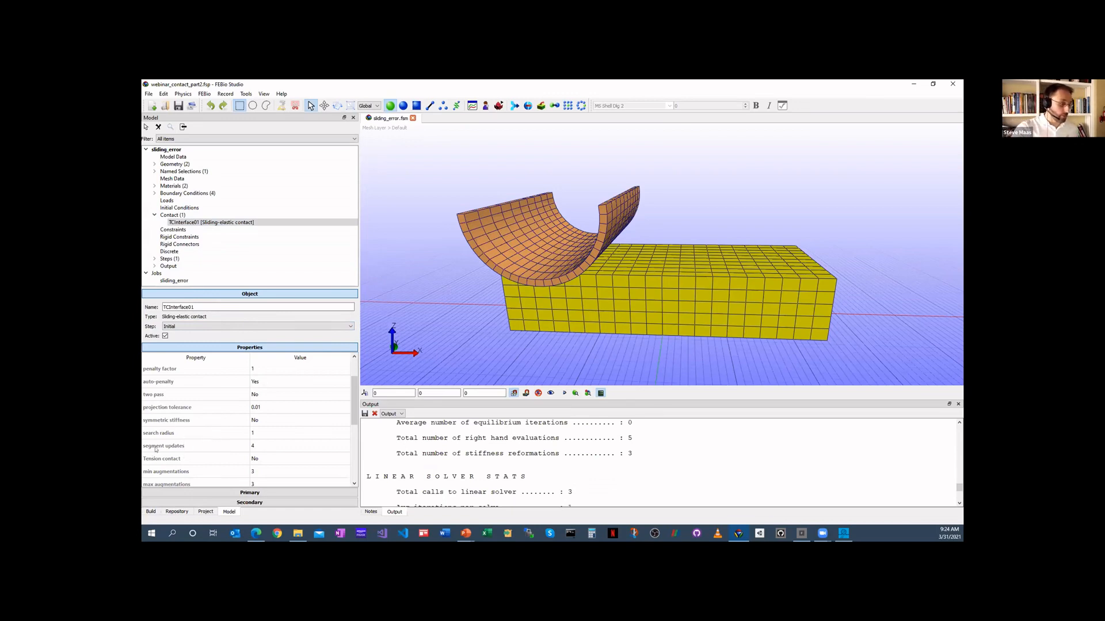
{"action": "left_click", "coordinate": [277, 446]}
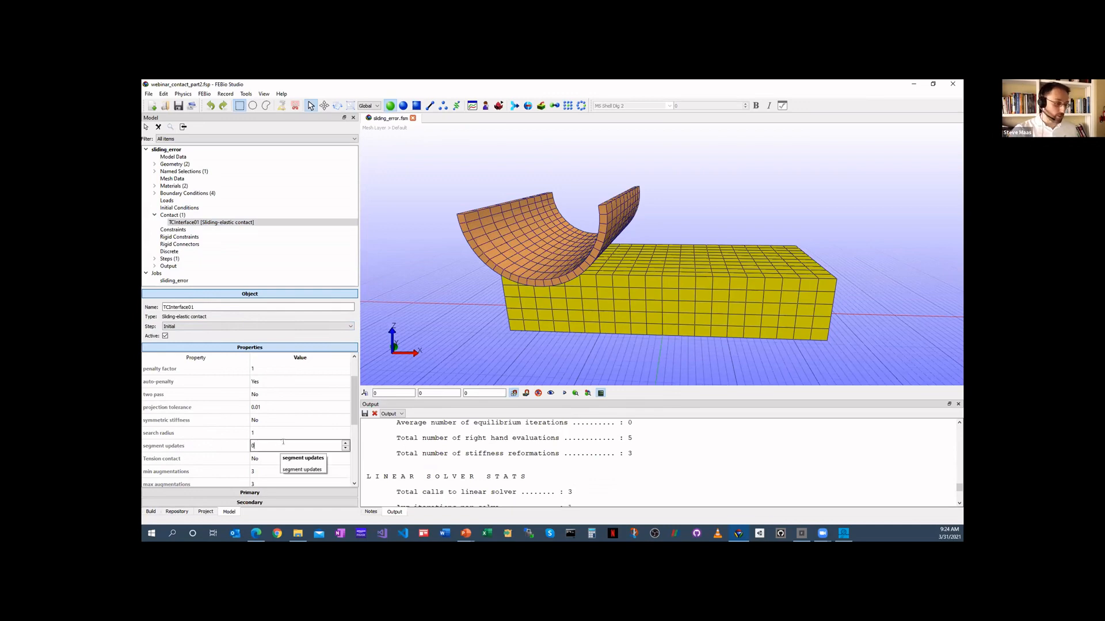
{"action": "type", "text": "0"}
{"action": "key", "text": "Return"}
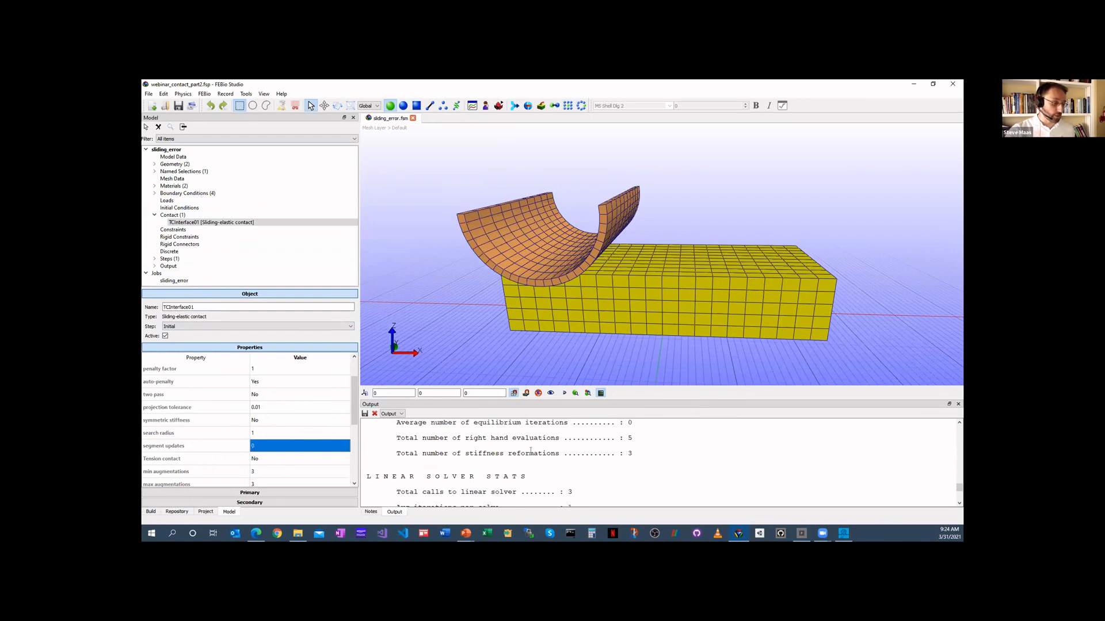
- Restore the segment updates of the sliding-elastic contact to 4
{"action": "left_click", "coordinate": [275, 445]}
{"action": "type", "text": "4"}
{"action": "key", "text": "Return"}
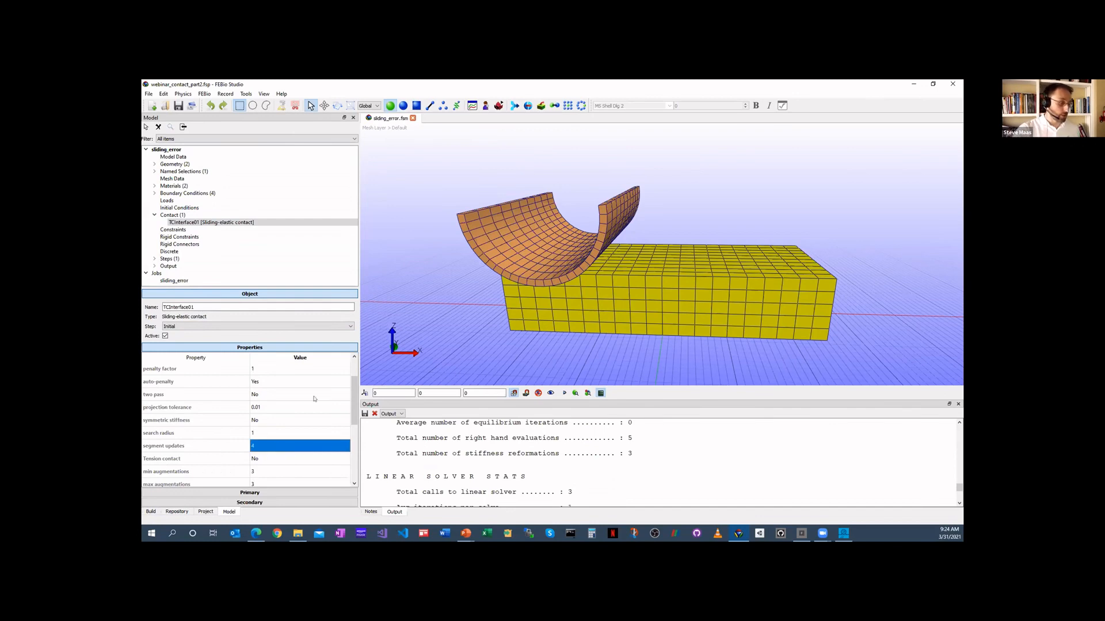
- Examine the error message and convergence failure in the solver output log
{"action": "scroll", "coordinate": [574, 460], "scroll_direction": "up", "scroll_amount": 5}
{"action": "scroll", "coordinate": [426, 467], "scroll_direction": "up", "scroll_amount": 1}
{"action": "left_click_drag", "start_coordinate": [371, 446], "coordinate": [521, 446]}
{"action": "left_click", "coordinate": [638, 446]}
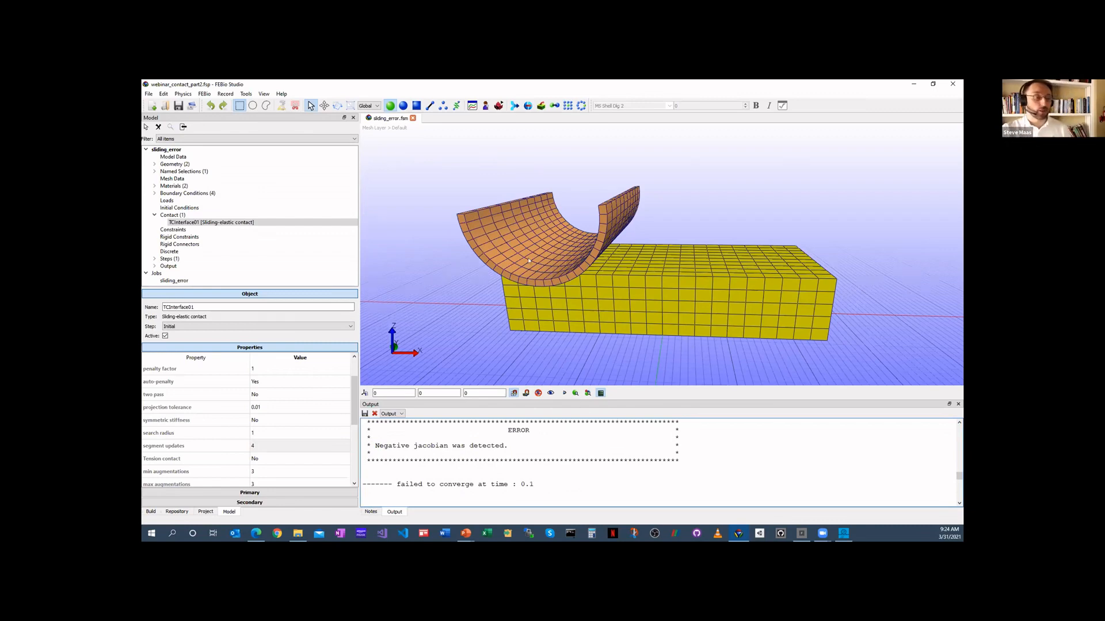
- Rerun the sliding_error job with debug mode enabled
{"action": "left_click", "coordinate": [498, 106]}
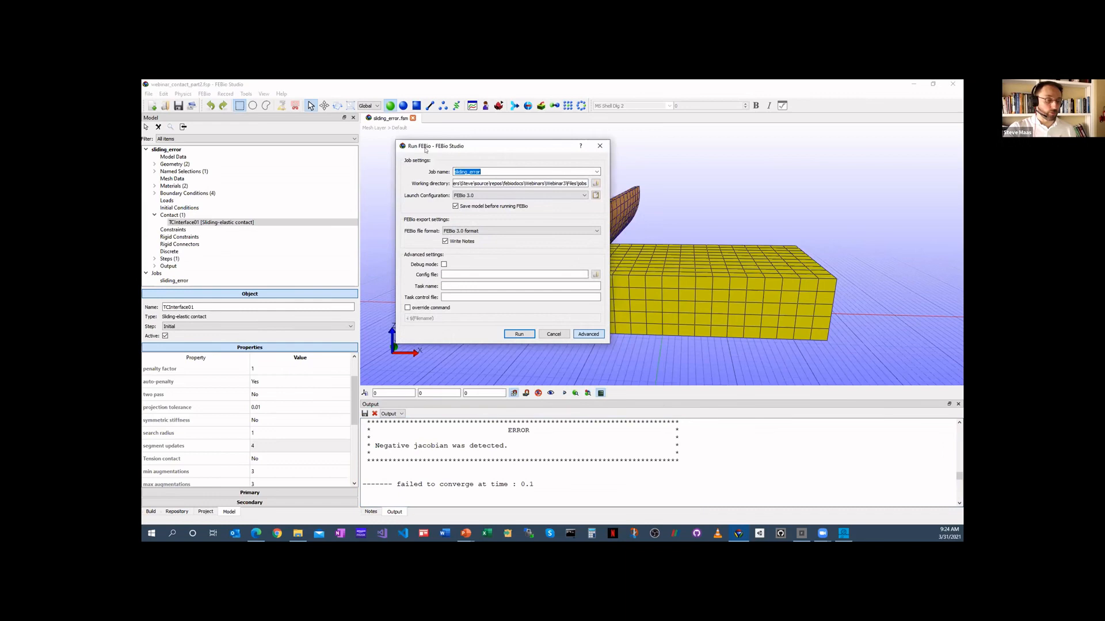
{"action": "left_click", "coordinate": [443, 264]}
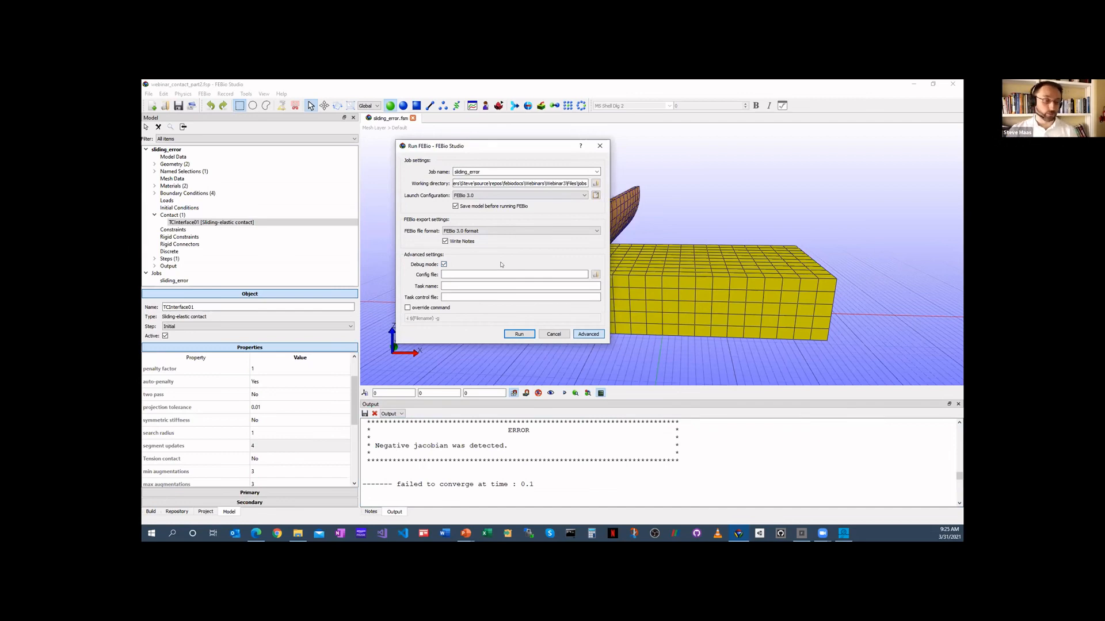
{"action": "left_click", "coordinate": [519, 334]}
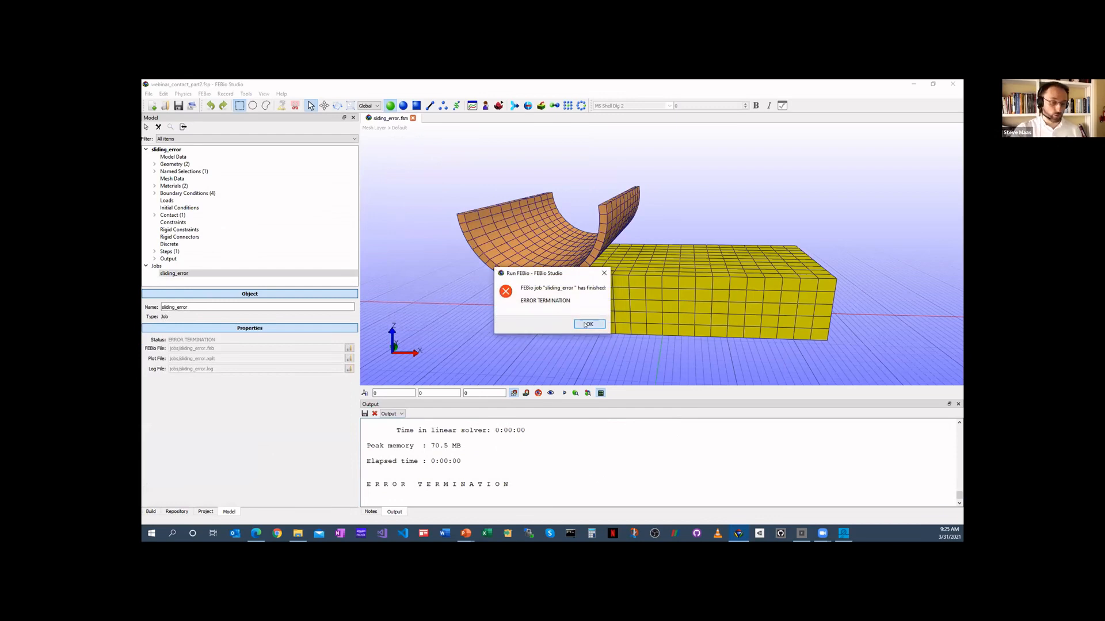
{"action": "left_click", "coordinate": [585, 325]}
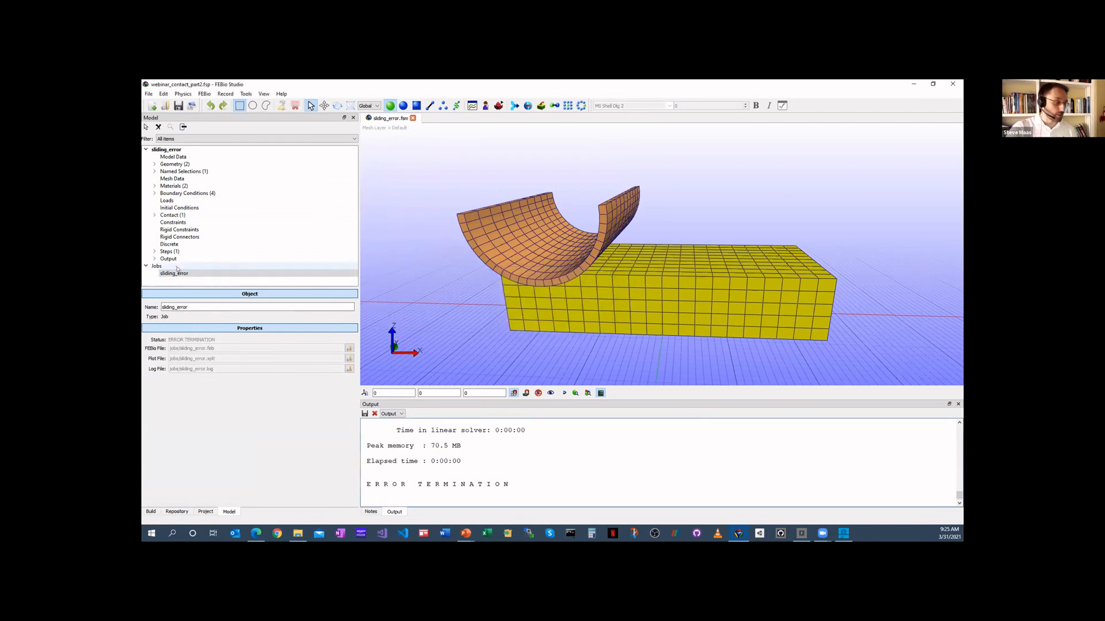
- Open the plot file of the sliding_error job to view its results
{"action": "left_click", "coordinate": [199, 274]}
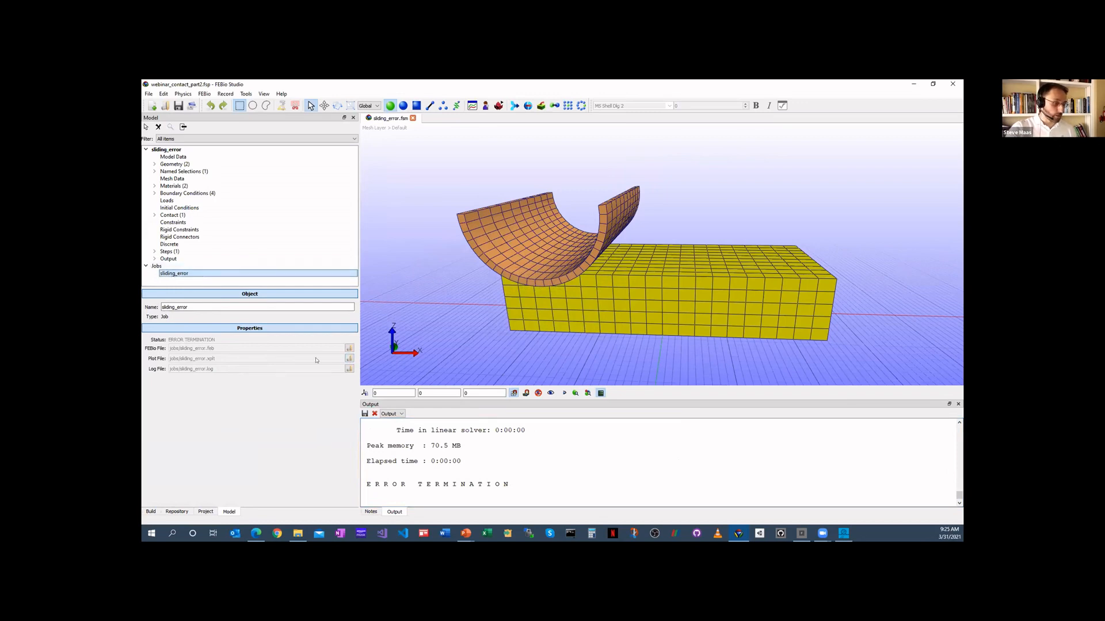
{"action": "left_click", "coordinate": [349, 358]}
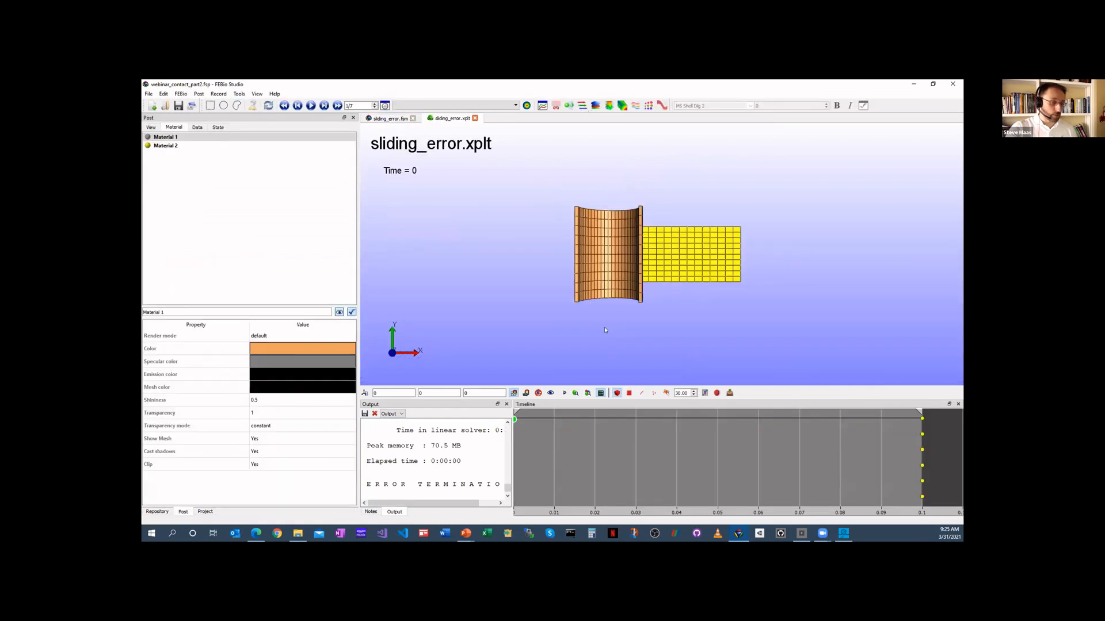
{"action": "left_click_drag", "start_coordinate": [587, 312], "coordinate": [619, 339]}
{"action": "scroll", "coordinate": [622, 357], "scroll_direction": "up", "scroll_amount": 4}
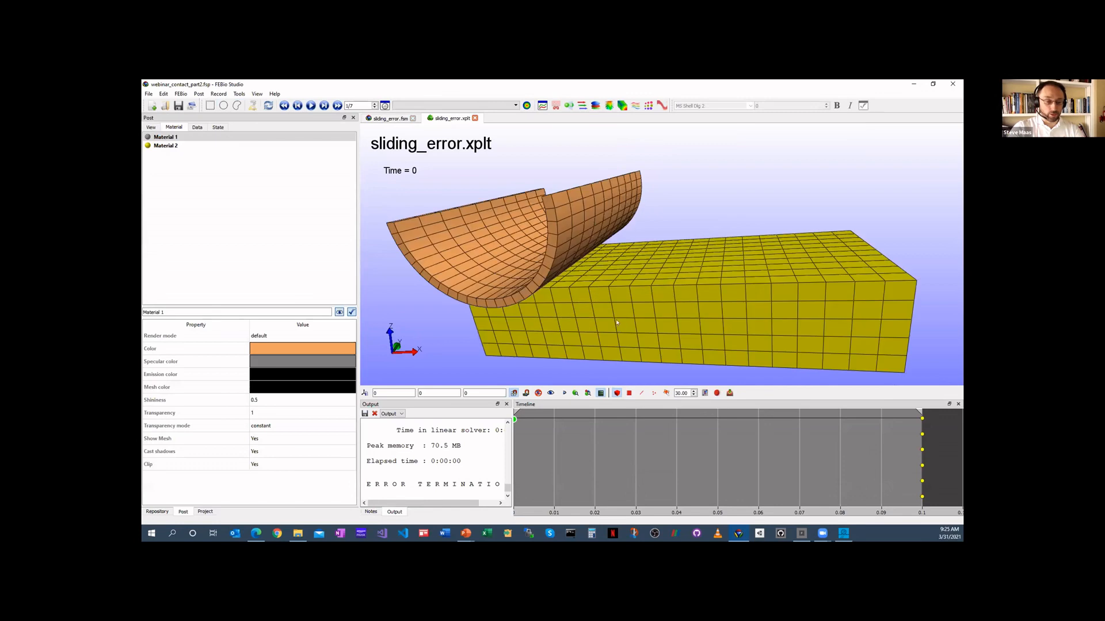
{"action": "scroll", "coordinate": [625, 374], "scroll_direction": "down", "scroll_amount": 3}
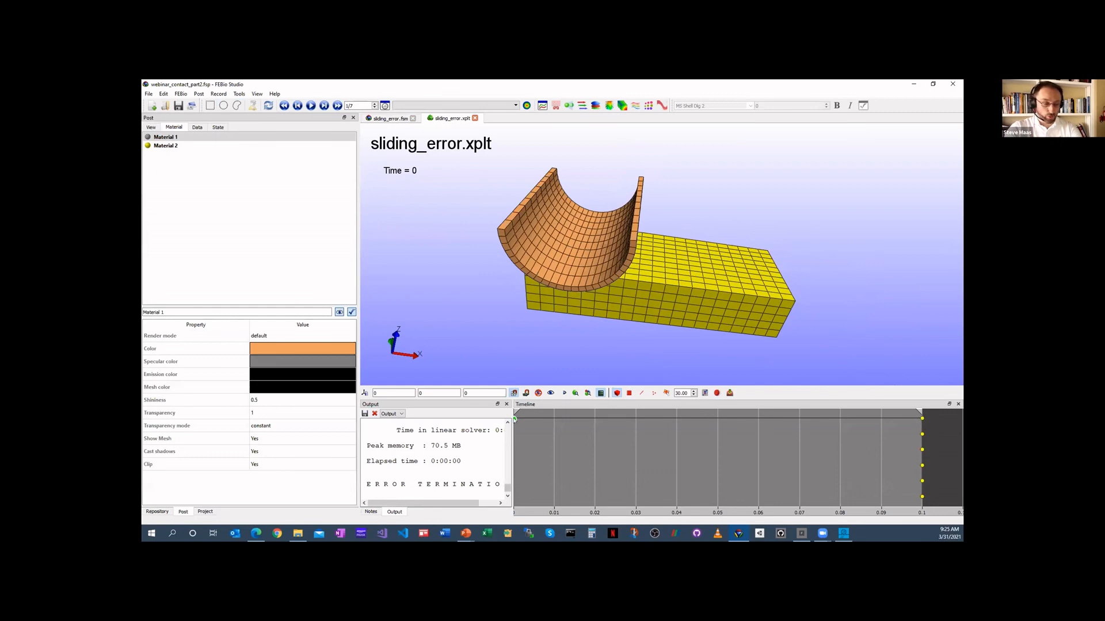
{"action": "left_click_drag", "start_coordinate": [556, 275], "coordinate": [921, 420]}
- Step through the stored iterations at time 0.1 and inspect the block's mesh beneath the curved shell at the last one
{"action": "left_click", "coordinate": [921, 419]}
{"action": "left_click", "coordinate": [921, 436]}
{"action": "left_click", "coordinate": [921, 450]}
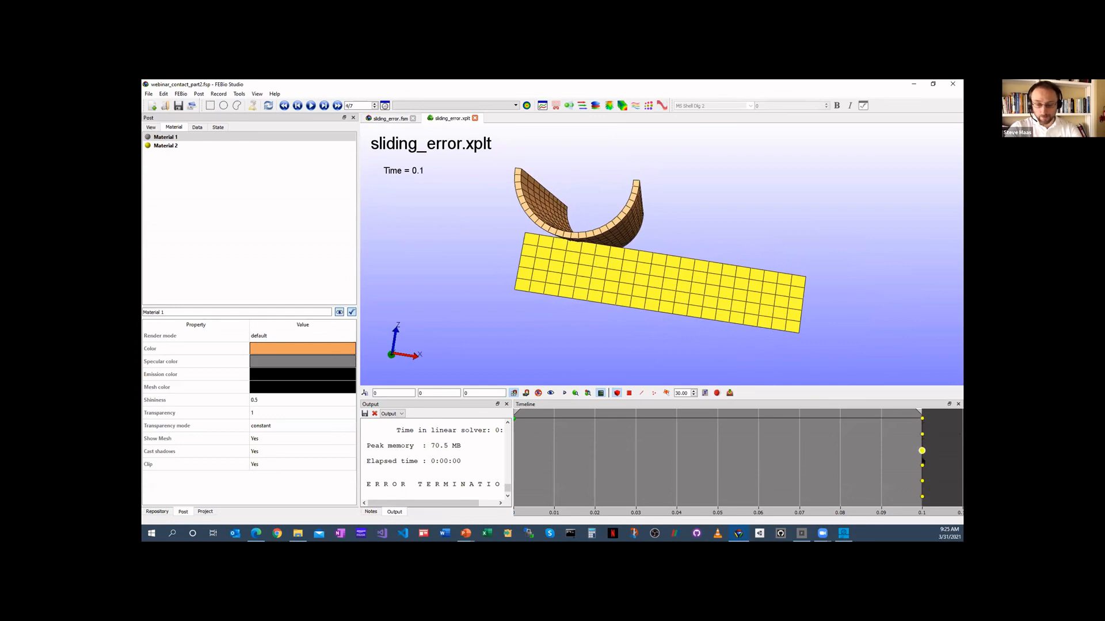
{"action": "left_click", "coordinate": [922, 465]}
{"action": "left_click", "coordinate": [922, 482]}
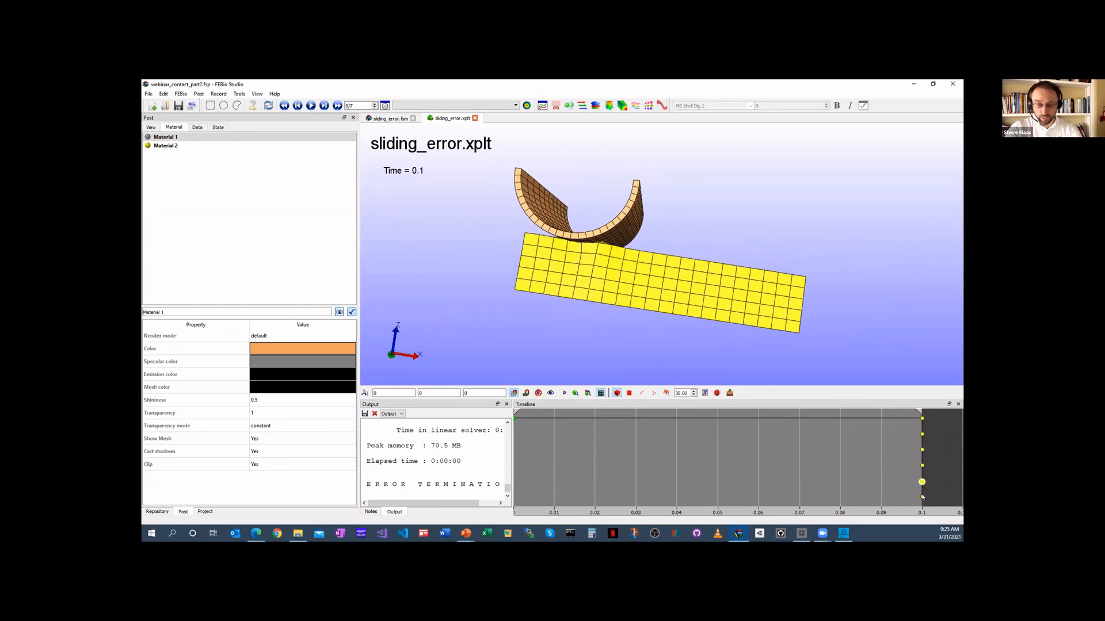
{"action": "left_click", "coordinate": [922, 497]}
{"action": "left_click_drag", "start_coordinate": [707, 348], "coordinate": [648, 305]}
{"action": "scroll", "coordinate": [648, 304], "scroll_direction": "up", "scroll_amount": 5}
{"action": "scroll", "coordinate": [649, 304], "scroll_direction": "up", "scroll_amount": 5}
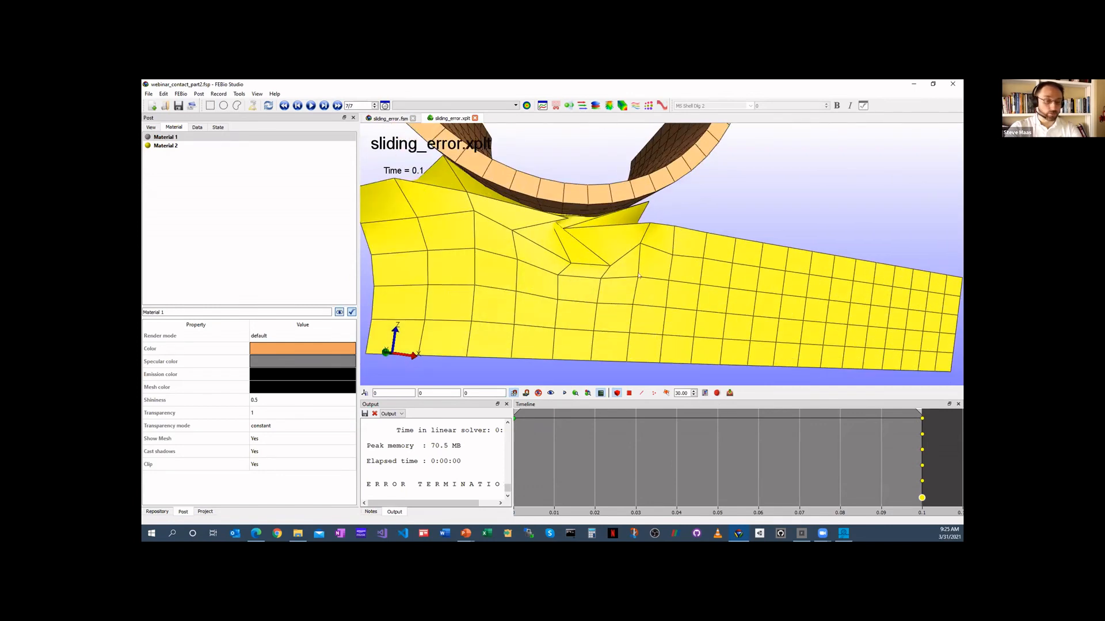
{"action": "left_click_drag", "start_coordinate": [794, 346], "coordinate": [679, 267]}
{"action": "left_click_drag", "start_coordinate": [473, 186], "coordinate": [445, 191]}
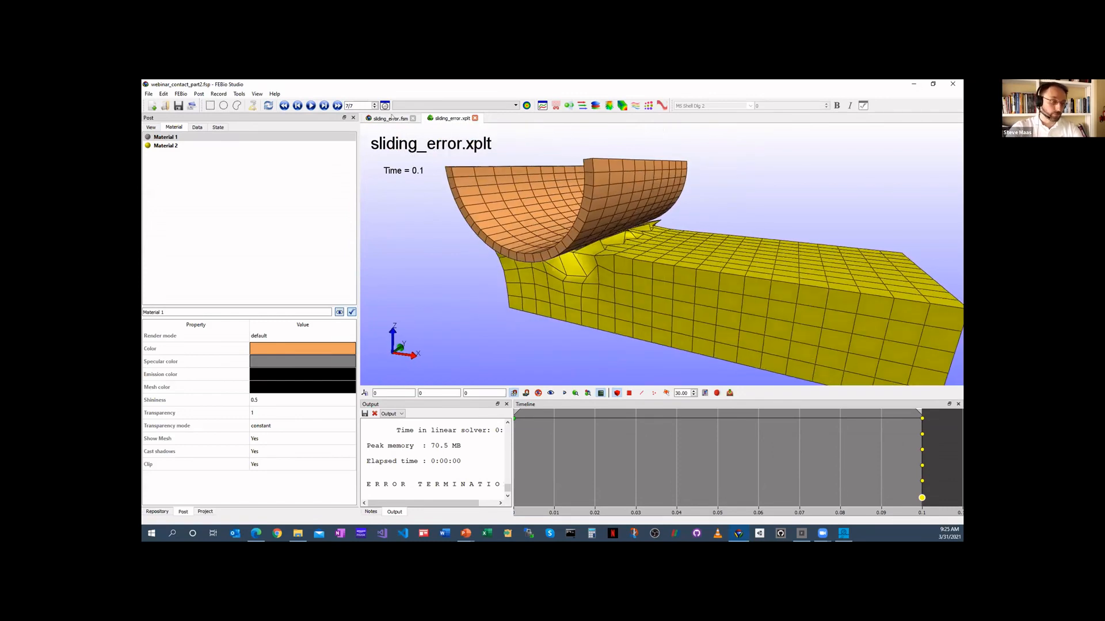
{"action": "scroll", "coordinate": [444, 191], "scroll_direction": "down", "scroll_amount": 5}
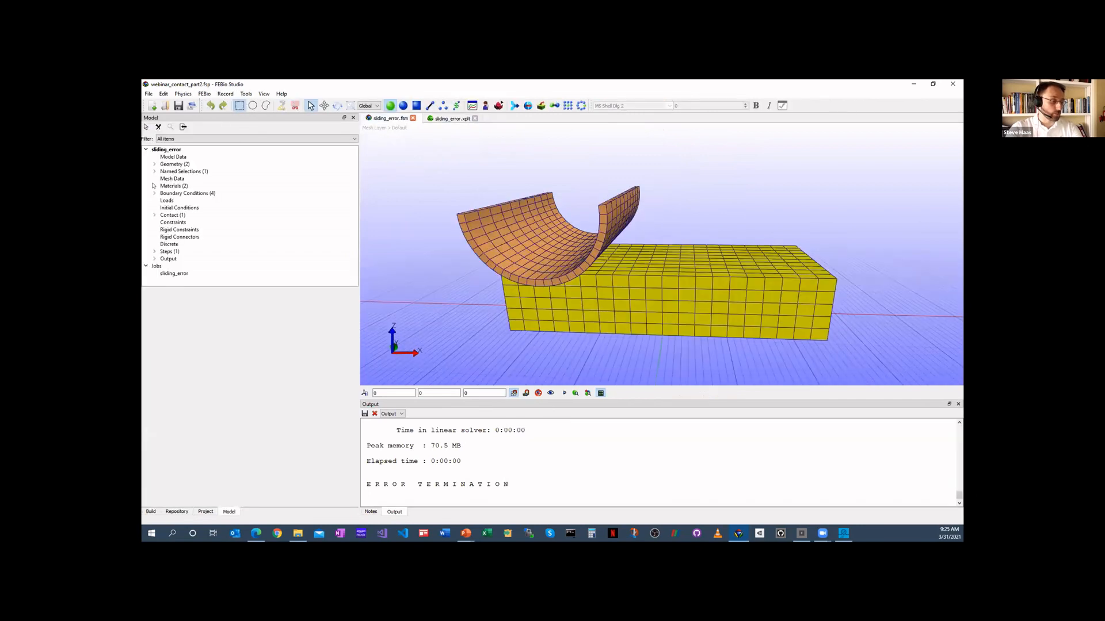
- Return to the sliding_error model and compare the Young's modulus of Material 1 and Material 2
{"action": "double_click", "coordinate": [192, 185]}
{"action": "left_click", "coordinate": [193, 193]}
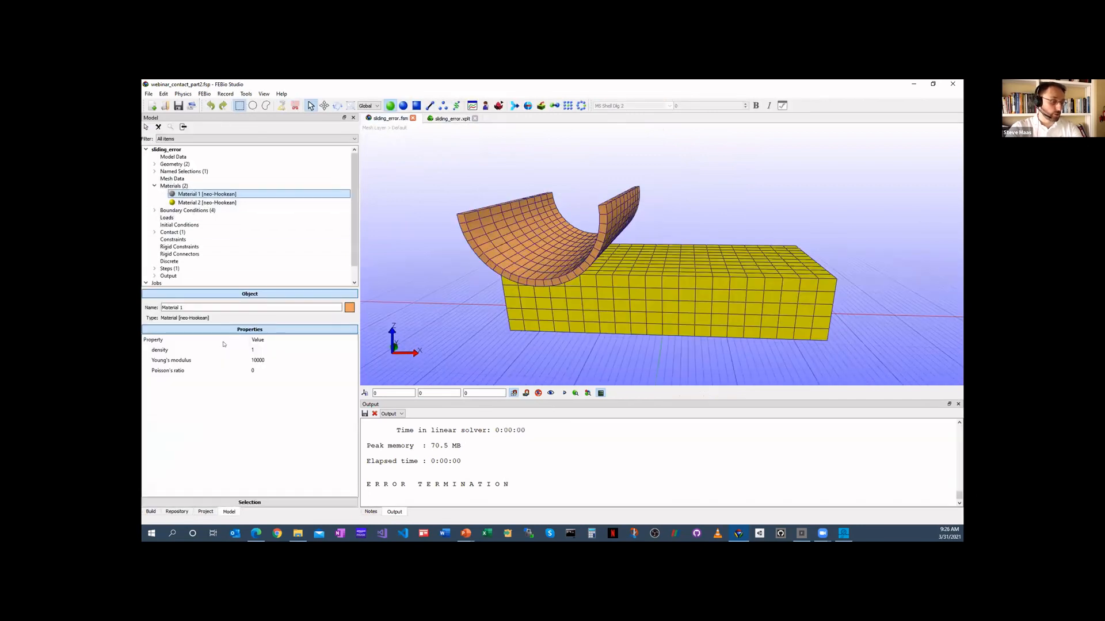
{"action": "left_click", "coordinate": [332, 360]}
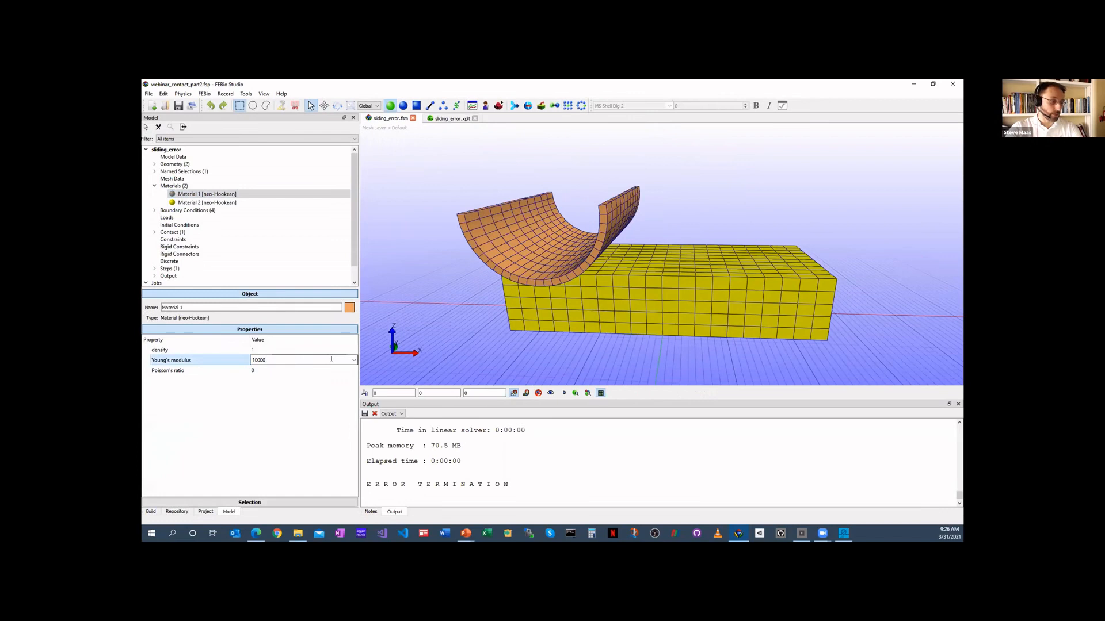
{"action": "left_click", "coordinate": [207, 202]}
{"action": "left_click", "coordinate": [309, 359]}
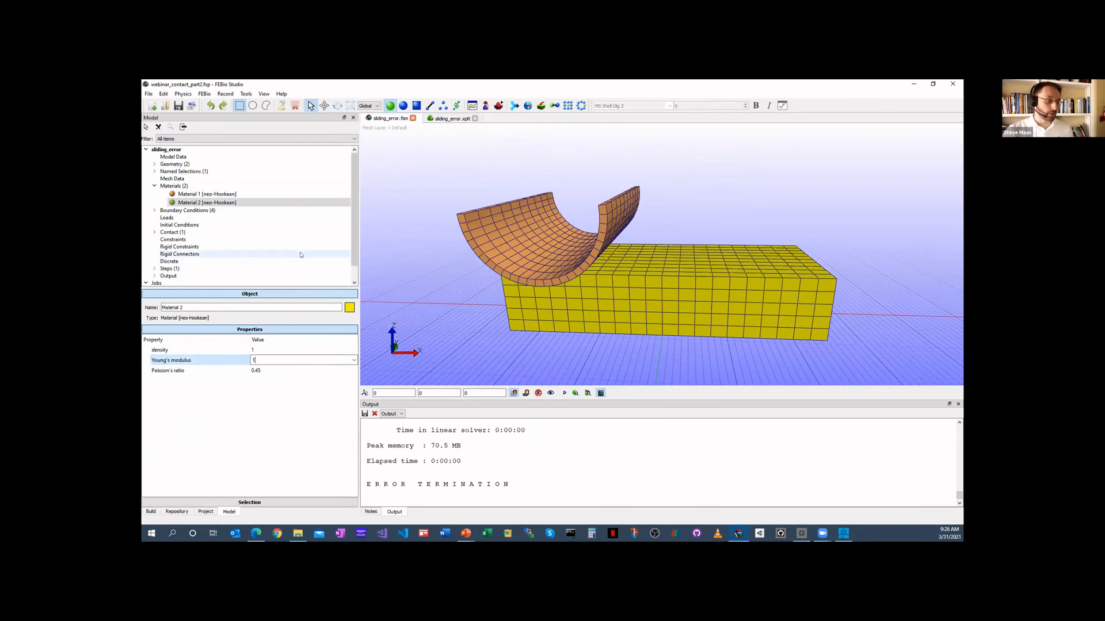
- Highlight the primary surface of the sliding-elastic contact interface in the model to check which part it belongs to
{"action": "left_click", "coordinate": [173, 233]}
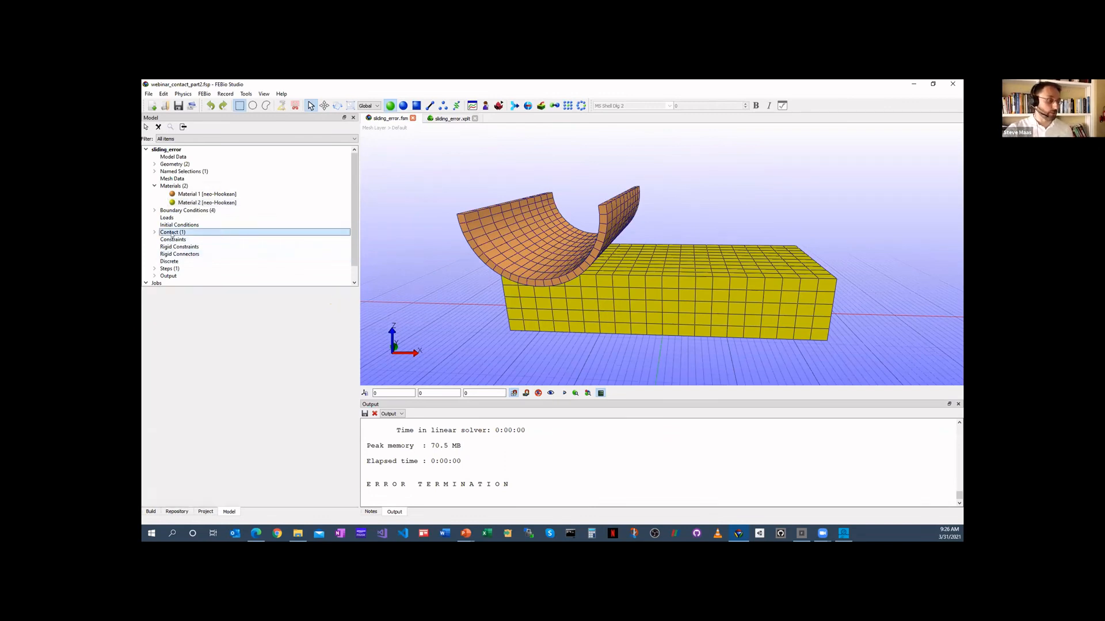
{"action": "left_click", "coordinate": [154, 232]}
{"action": "left_click", "coordinate": [196, 239]}
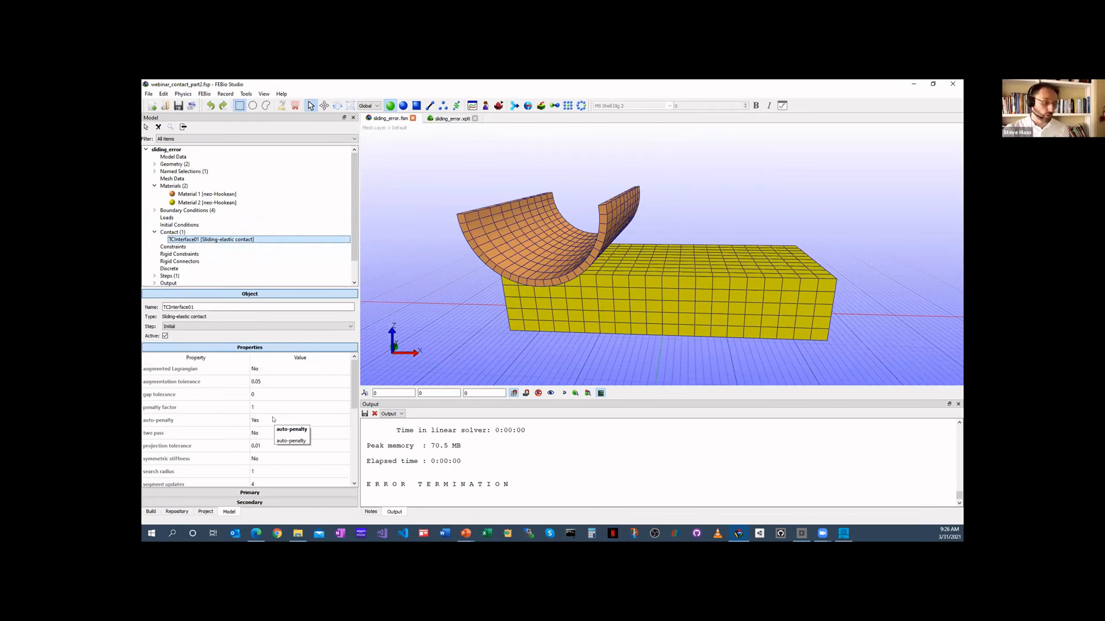
{"action": "left_click", "coordinate": [298, 493]}
{"action": "left_click", "coordinate": [191, 452]}
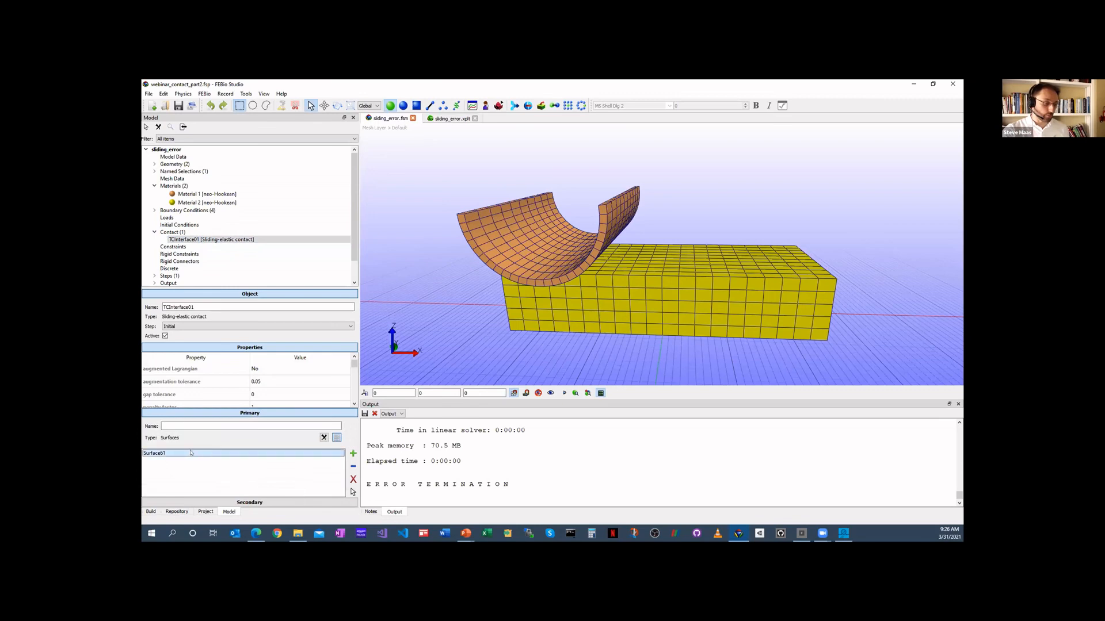
{"action": "left_click", "coordinate": [353, 492]}
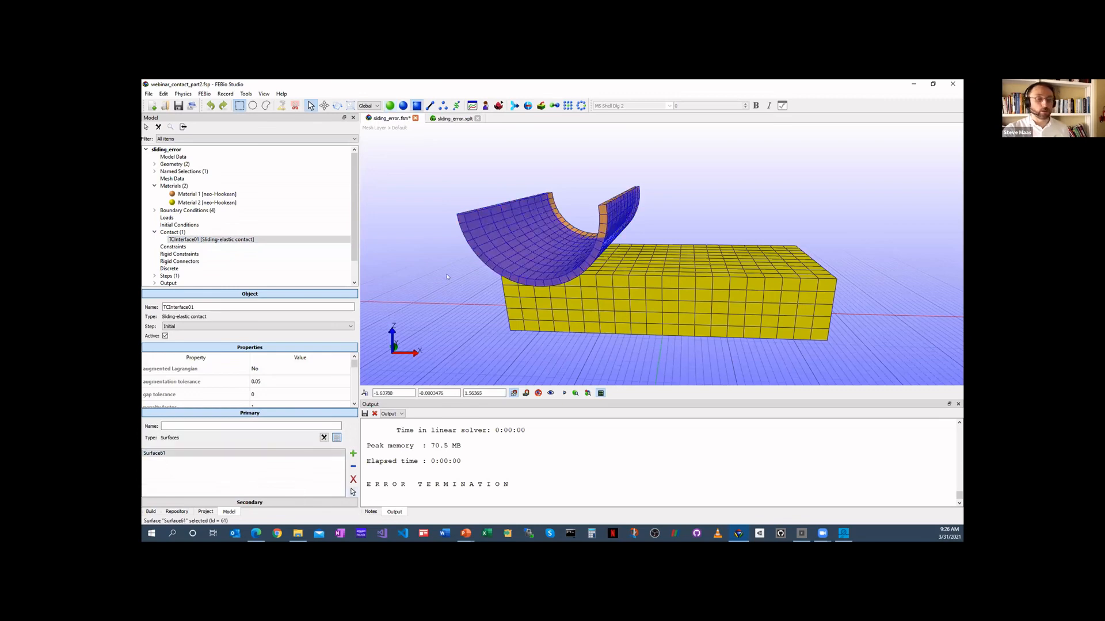
{"action": "left_click_drag", "start_coordinate": [466, 277], "coordinate": [481, 312]}
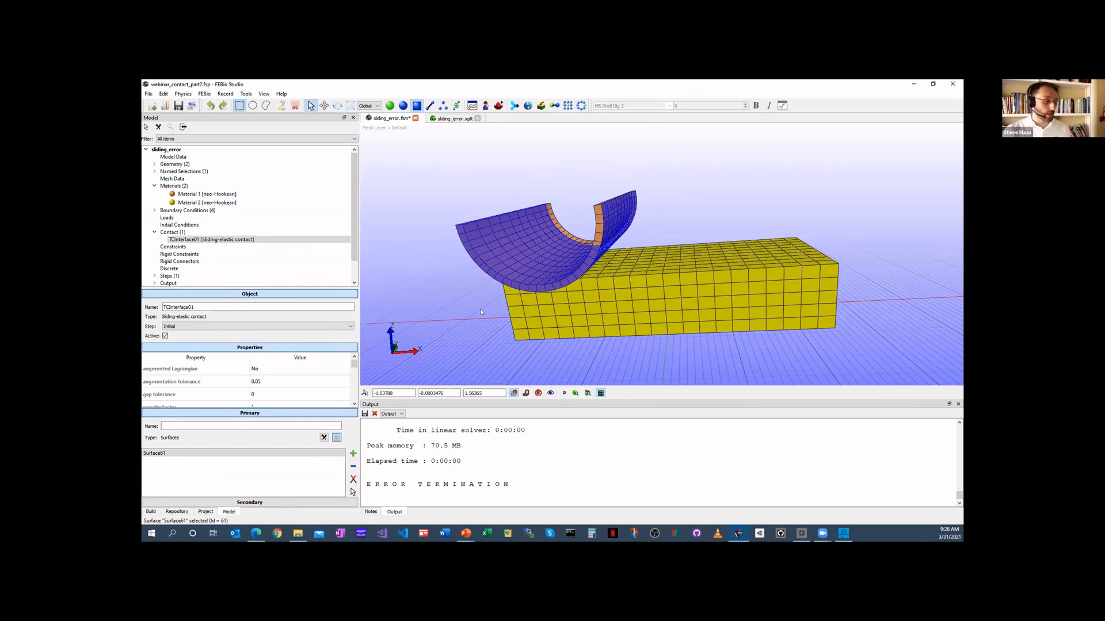
- Swap the primary and secondary surfaces of the sliding-elastic contact interface
{"action": "scroll", "coordinate": [249, 386], "scroll_direction": "down", "scroll_amount": 1}
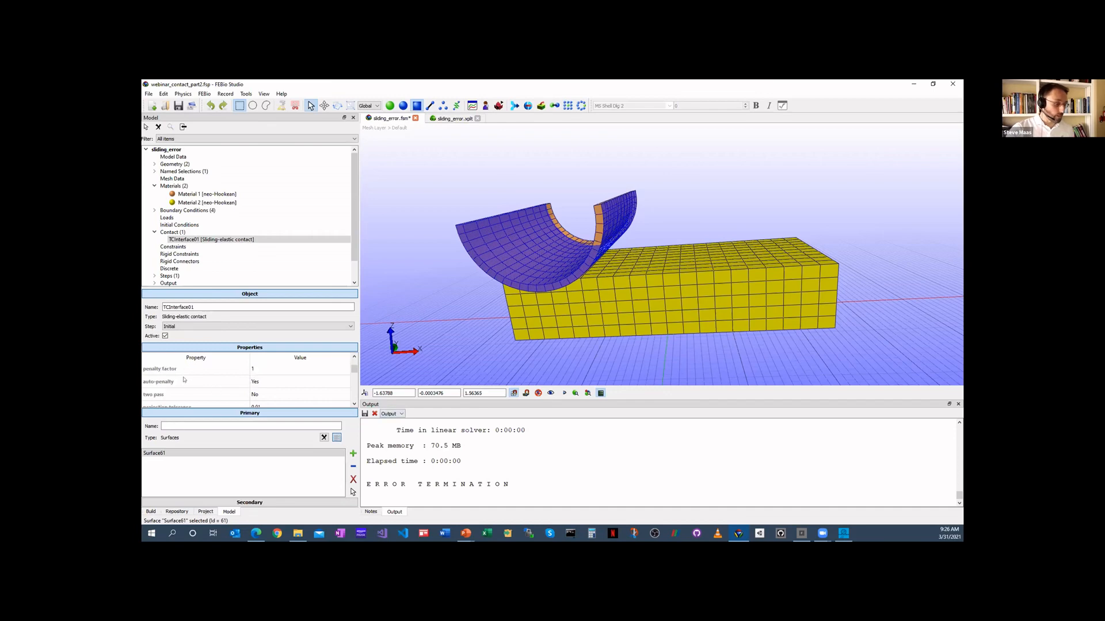
{"action": "double_click", "coordinate": [260, 368]}
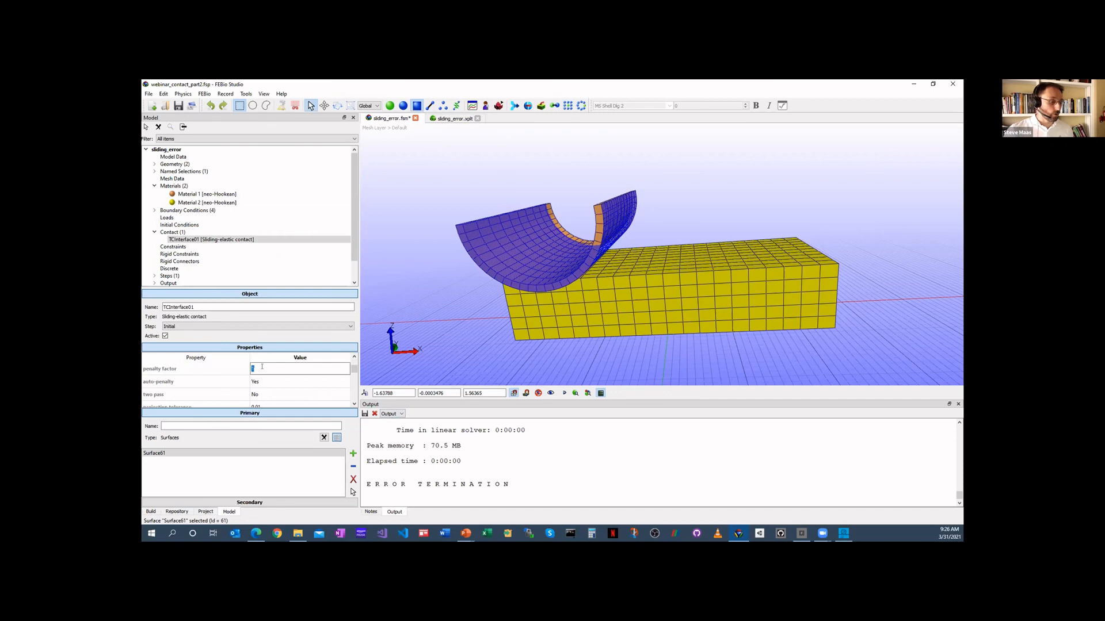
{"action": "right_click", "coordinate": [283, 241]}
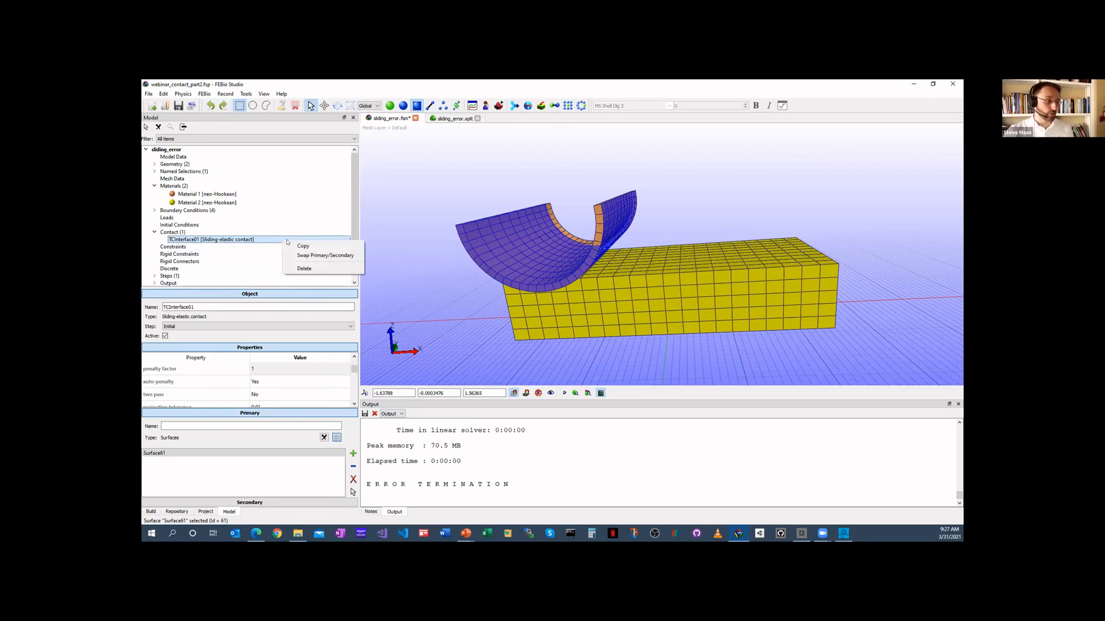
{"action": "right_click", "coordinate": [257, 242]}
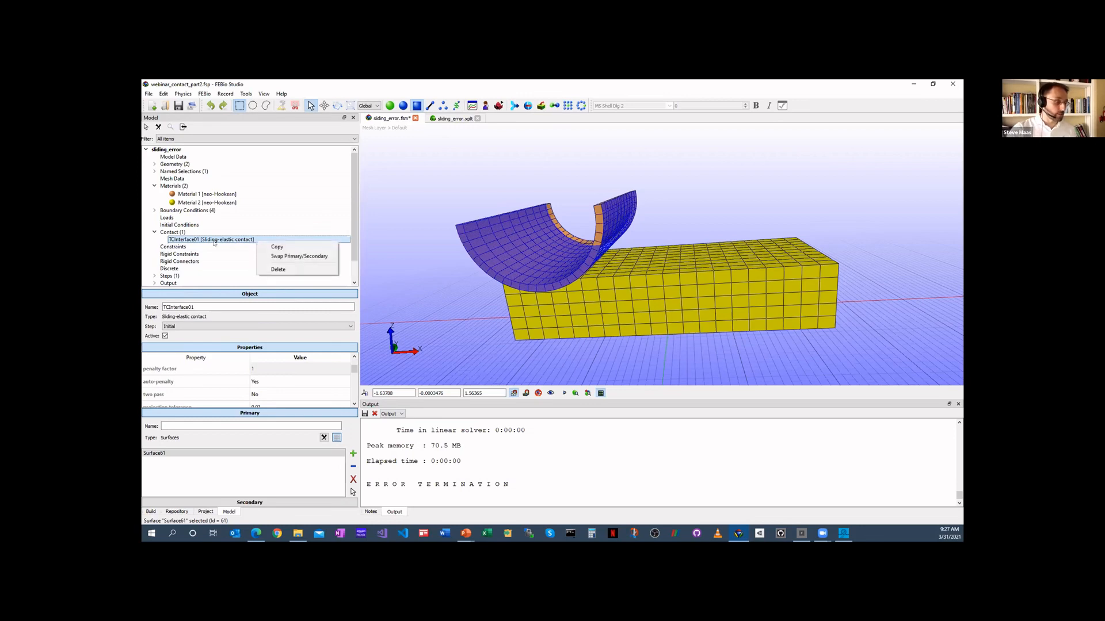
{"action": "left_click", "coordinate": [294, 256]}
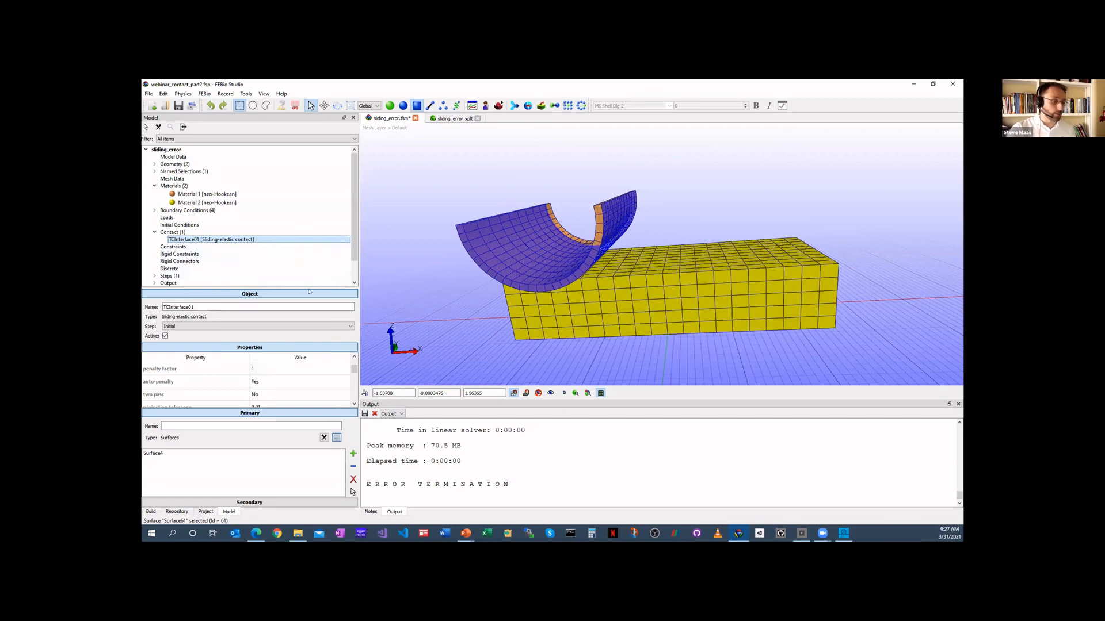
- Rerun the sliding_error job with the swapped contact surfaces and load the results
{"action": "left_click", "coordinate": [498, 105]}
{"action": "left_click", "coordinate": [566, 393]}
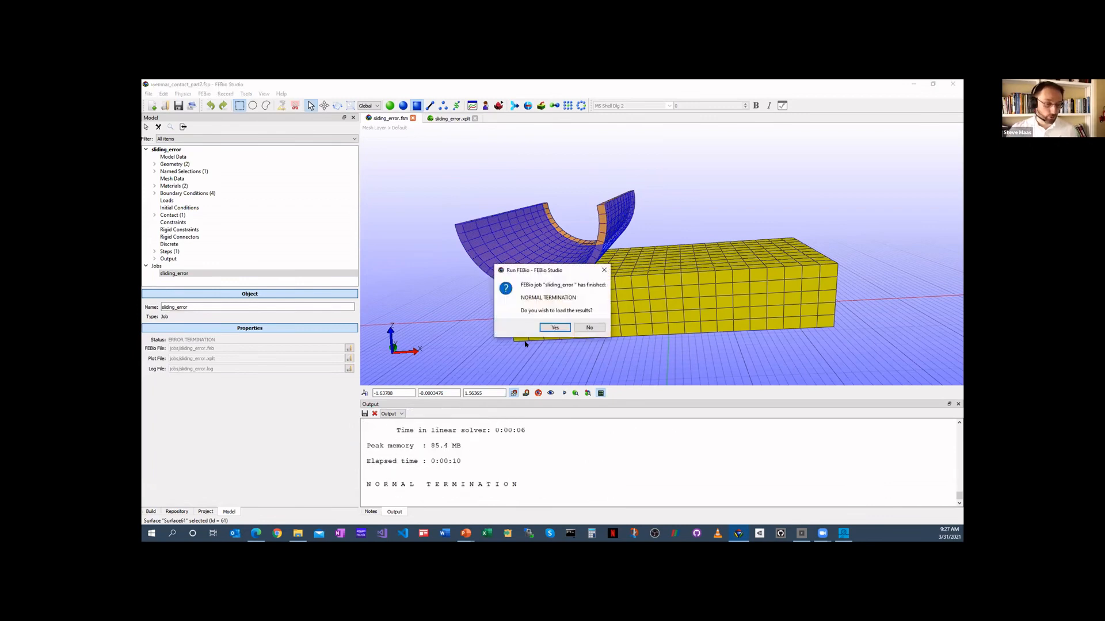
{"action": "left_click", "coordinate": [553, 328]}
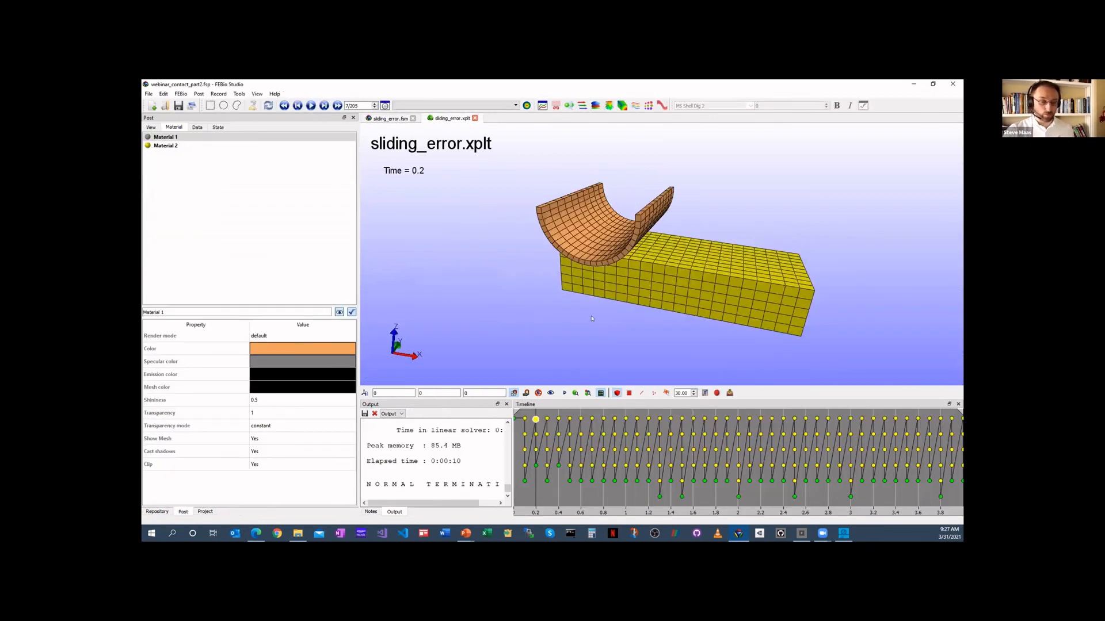
- Step through the results on the timeline from time 1.8 to 2.4 and examine the block's deformation from the side
{"action": "left_click_drag", "start_coordinate": [598, 303], "coordinate": [601, 311]}
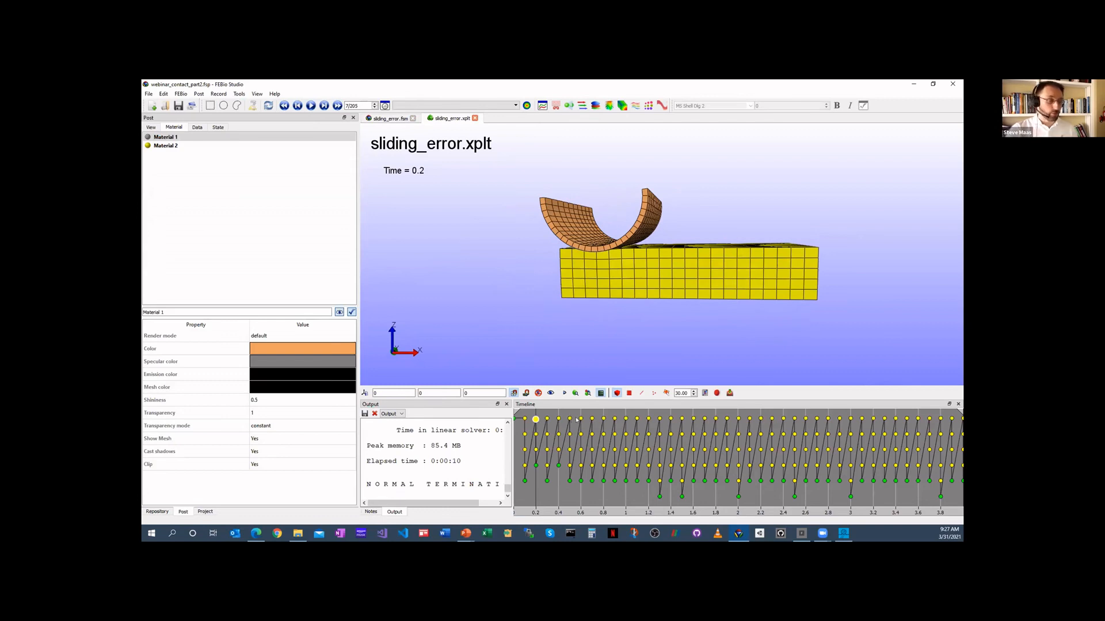
{"action": "left_click", "coordinate": [716, 420]}
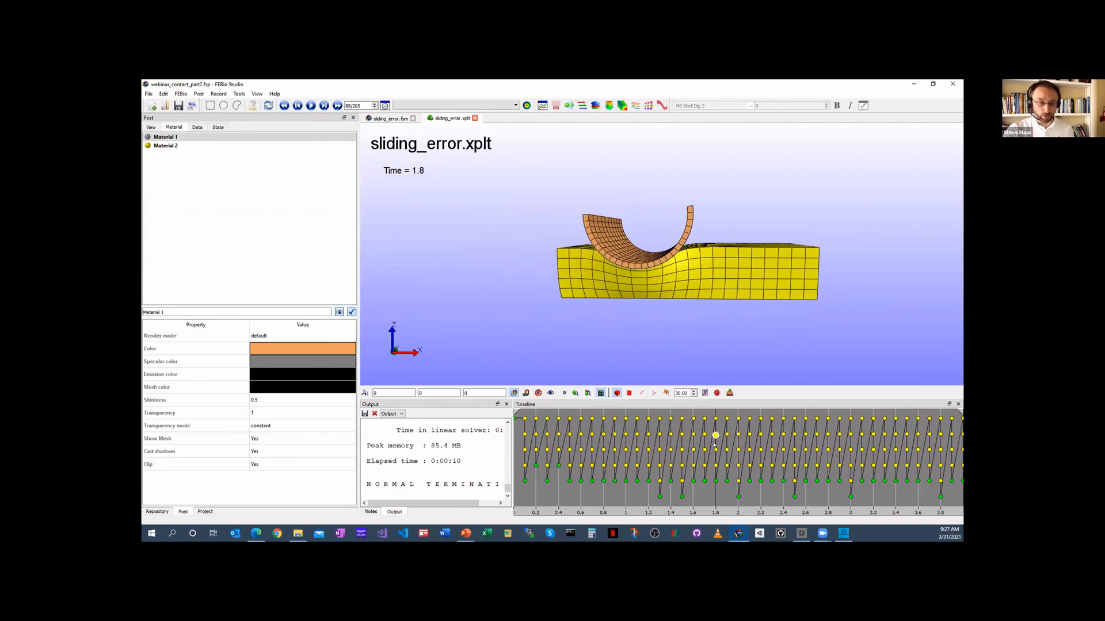
{"action": "left_click", "coordinate": [715, 481]}
{"action": "mouse_move", "coordinate": [714, 469]}
{"action": "left_mouse_down"}
{"action": "mouse_move", "coordinate": [716, 419]}
{"action": "mouse_move", "coordinate": [717, 481]}
{"action": "left_mouse_up"}
{"action": "left_click", "coordinate": [726, 481]}
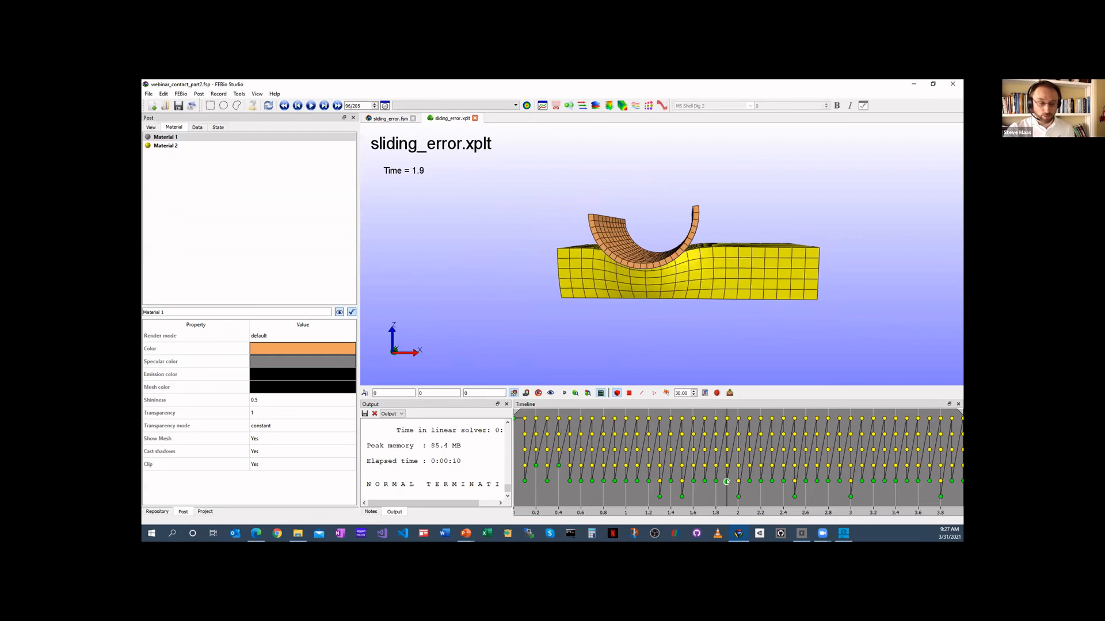
{"action": "left_click", "coordinate": [738, 497]}
{"action": "left_click", "coordinate": [750, 481]}
{"action": "left_click", "coordinate": [760, 481]}
{"action": "left_click", "coordinate": [771, 481]}
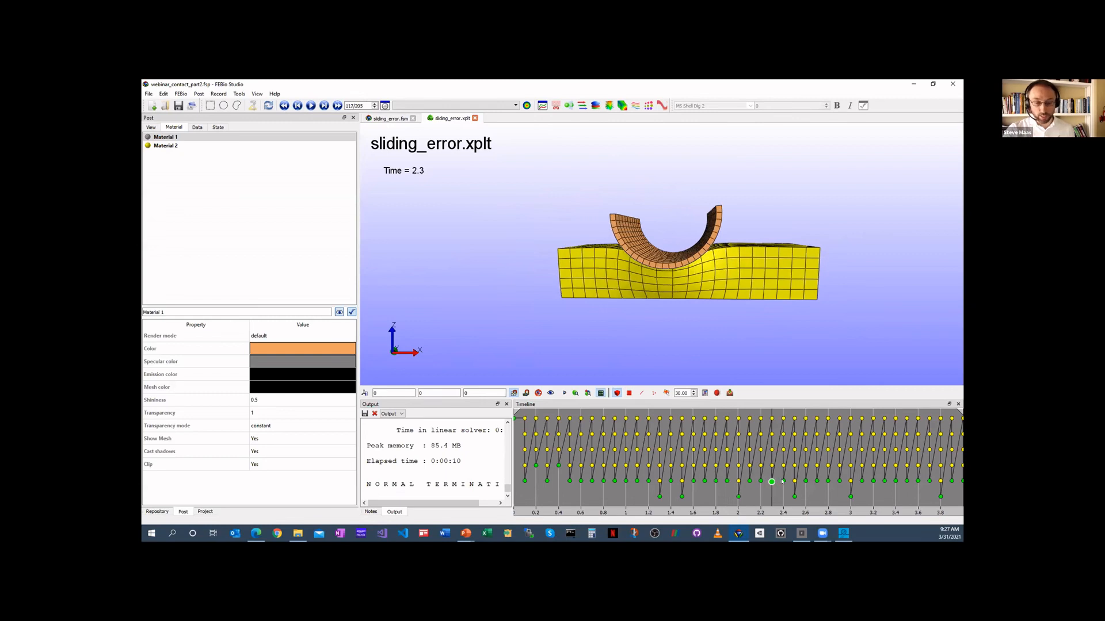
{"action": "left_click", "coordinate": [783, 481]}
- Add a plane cut through the sliding_error results at time 2.4
{"action": "mouse_move", "coordinate": [636, 326]}
{"action": "left_mouse_down"}
{"action": "mouse_move", "coordinate": [634, 340]}
{"action": "mouse_move", "coordinate": [635, 323]}
{"action": "left_mouse_up"}
{"action": "scroll", "coordinate": [634, 324], "scroll_direction": "up", "scroll_amount": 7}
{"action": "scroll", "coordinate": [635, 324], "scroll_direction": "down", "scroll_amount": 5}
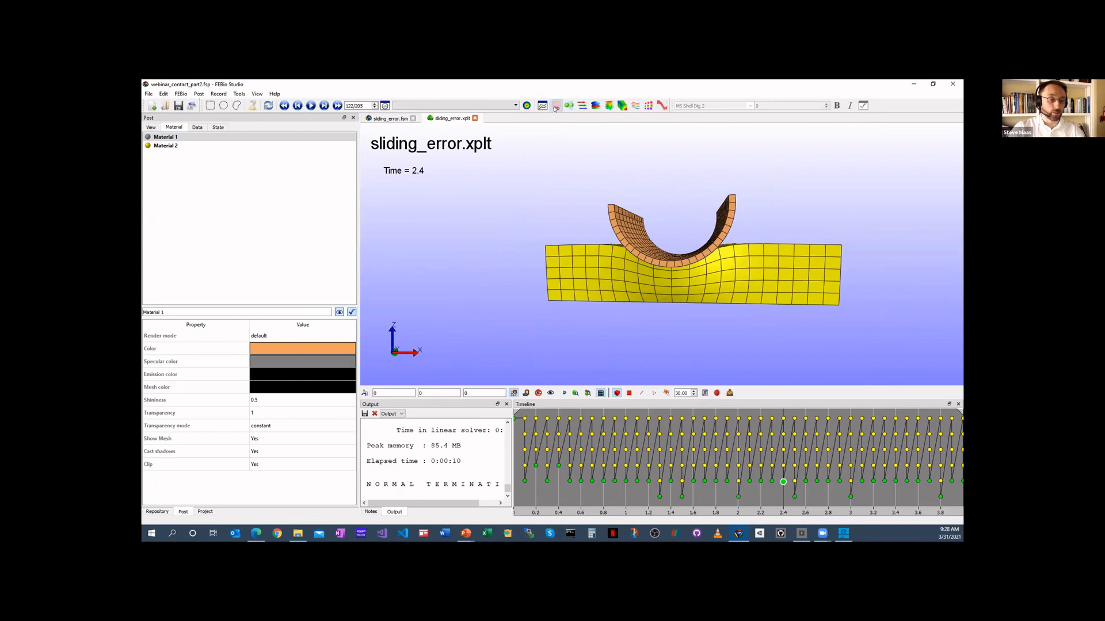
{"action": "left_click", "coordinate": [555, 106]}
{"action": "left_click_drag", "start_coordinate": [573, 217], "coordinate": [586, 218]}
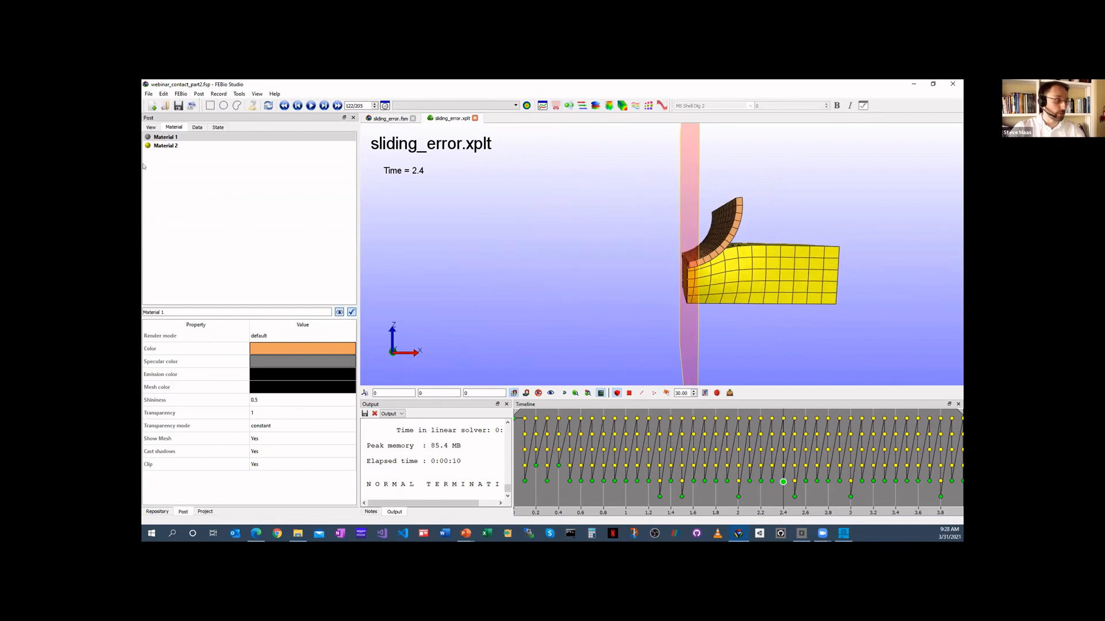
- Orient the plane cut along the Y axis by setting its X-normal to 0 and Y-normal to 1
{"action": "left_click", "coordinate": [151, 127]}
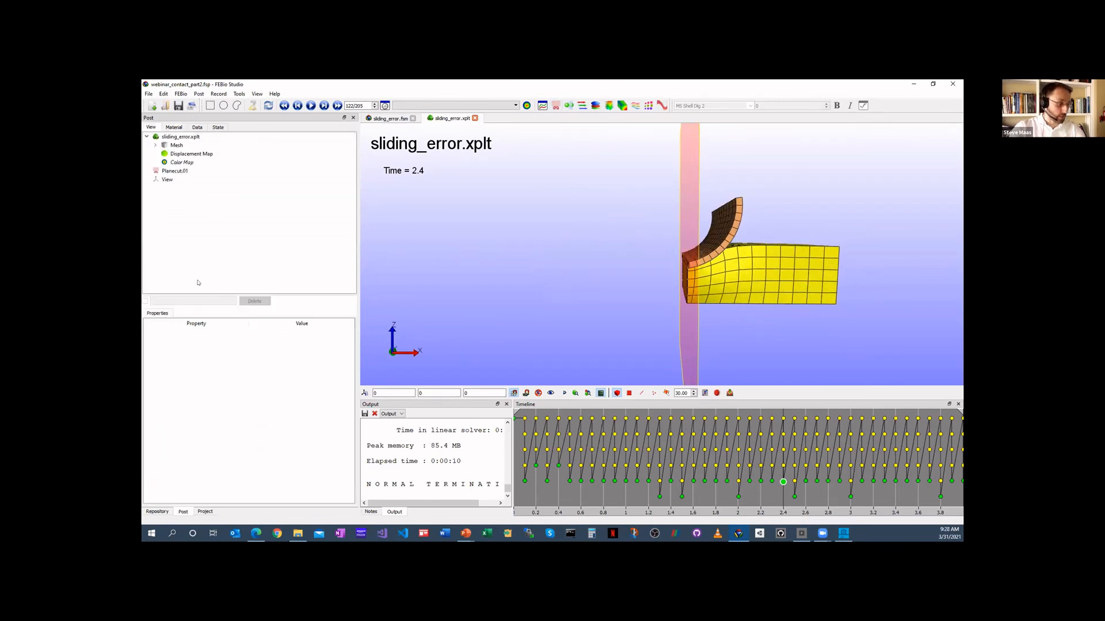
{"action": "left_click", "coordinate": [174, 170]}
{"action": "double_click", "coordinate": [285, 386]}
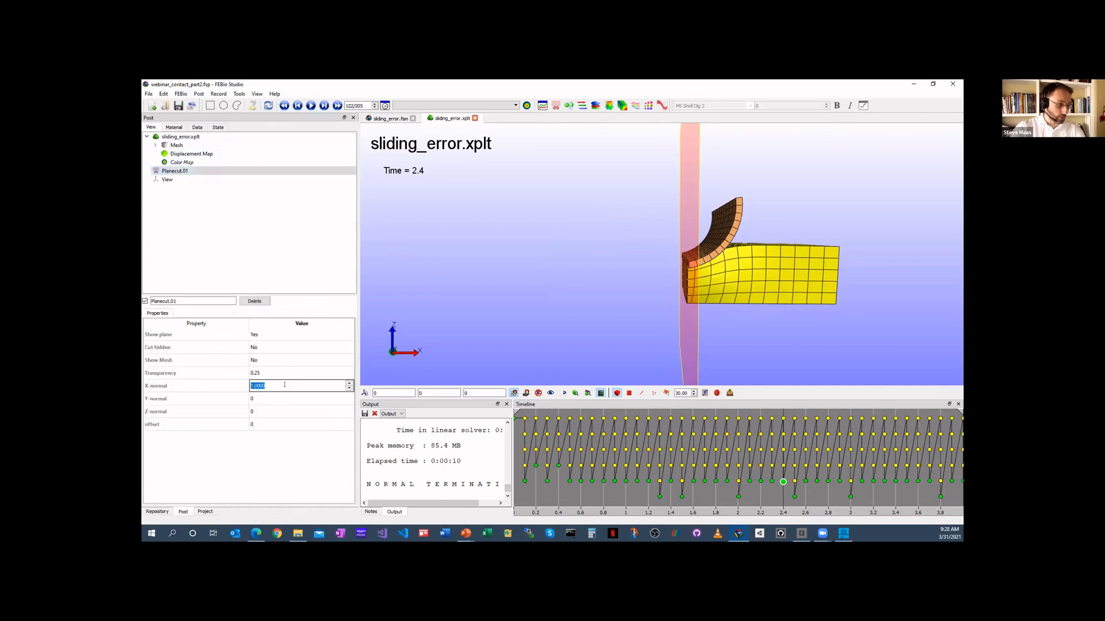
{"action": "type", "text": "0"}
{"action": "key", "text": "Tab"}
{"action": "type", "text": "1"}
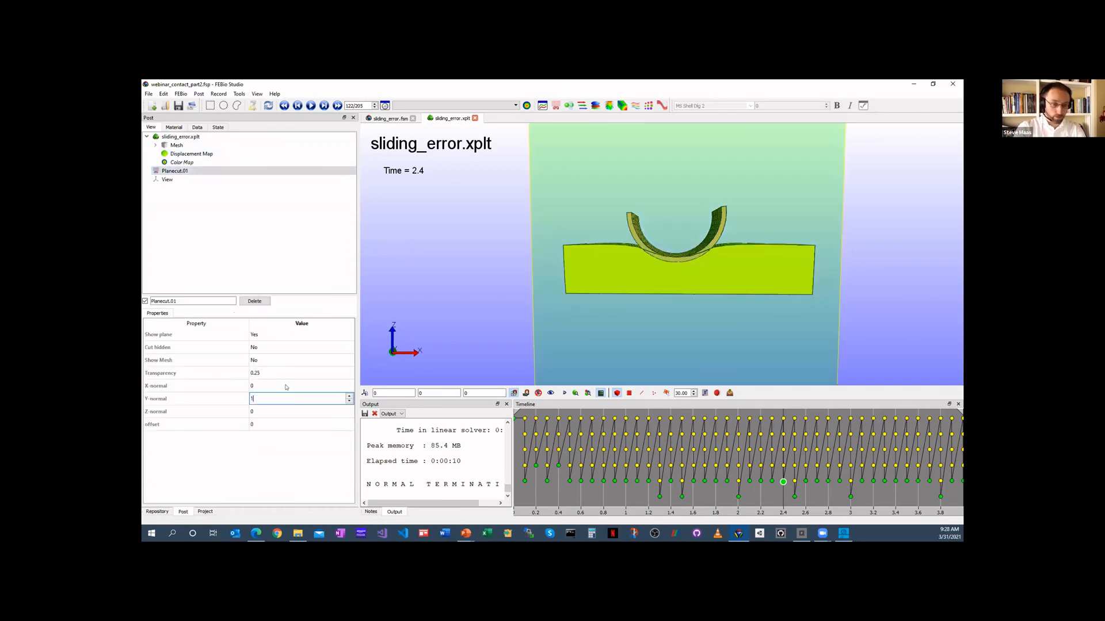
- Hide the cutting plane and examine the cut section for penetration between the curved part and the block
{"action": "left_click", "coordinate": [262, 335]}
{"action": "left_click", "coordinate": [299, 334]}
{"action": "left_click", "coordinate": [261, 349]}
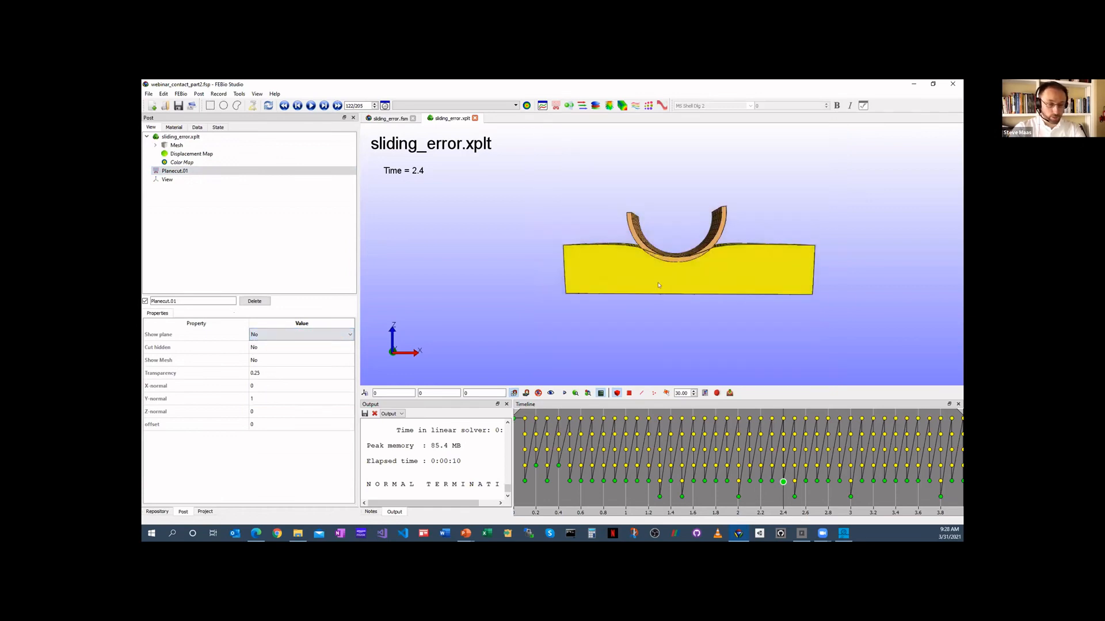
{"action": "scroll", "coordinate": [659, 285], "scroll_direction": "up", "scroll_amount": 10}
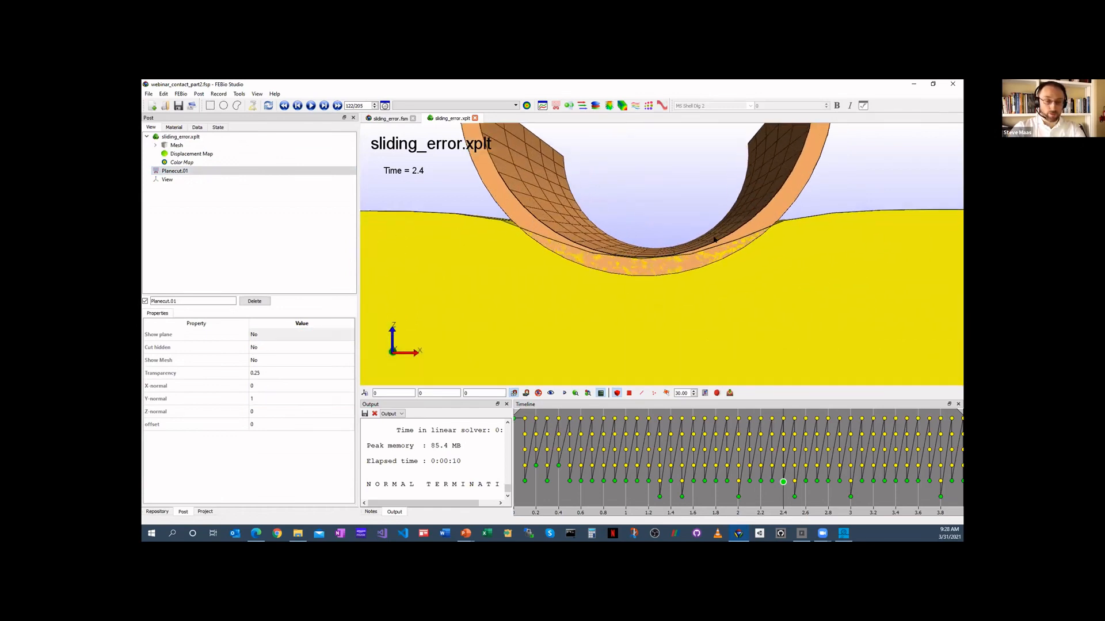
{"action": "scroll", "coordinate": [707, 276], "scroll_direction": "down", "scroll_amount": 5}
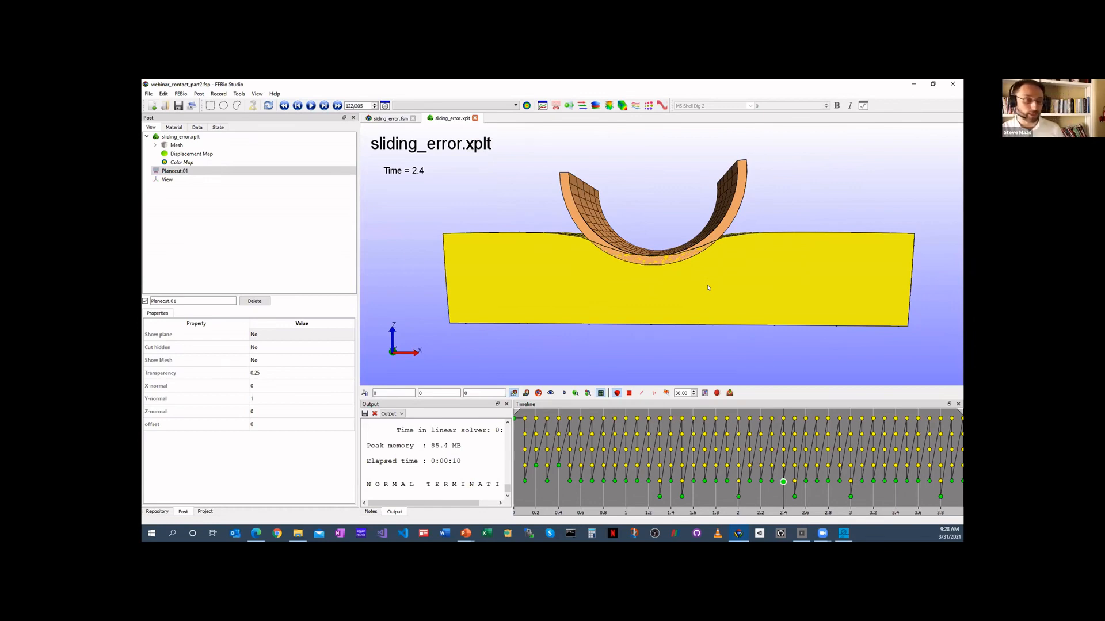
- In the sliding_error model, set the sliding-elastic contact's penalty factor to 10 and augmented Lagrangian to Yes
{"action": "left_click", "coordinate": [389, 119]}
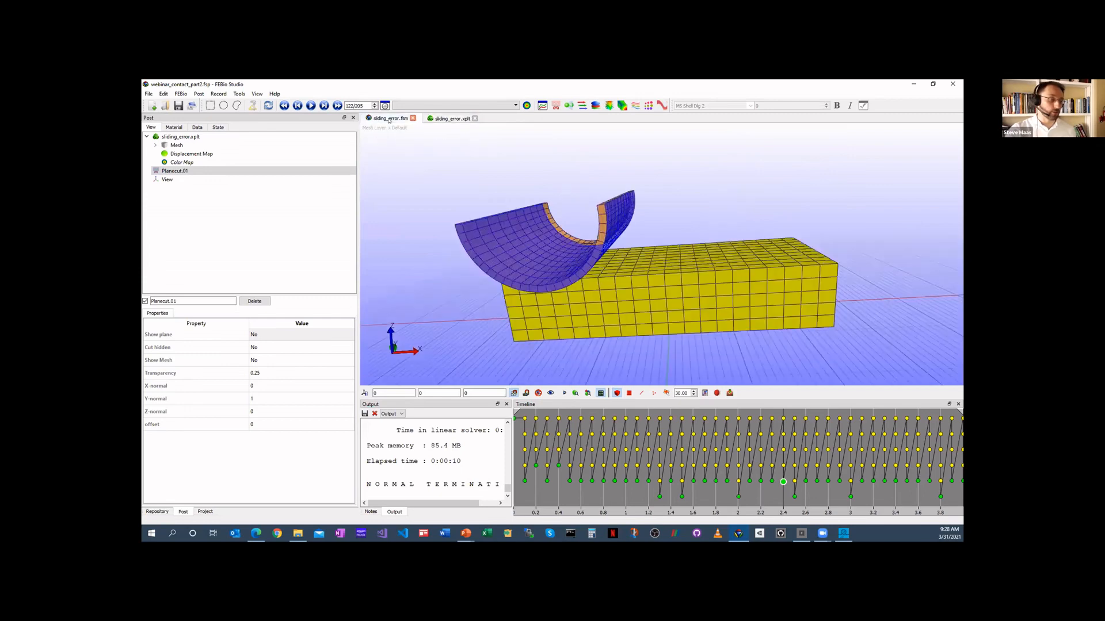
{"action": "left_click", "coordinate": [153, 215]}
{"action": "left_click", "coordinate": [200, 222]}
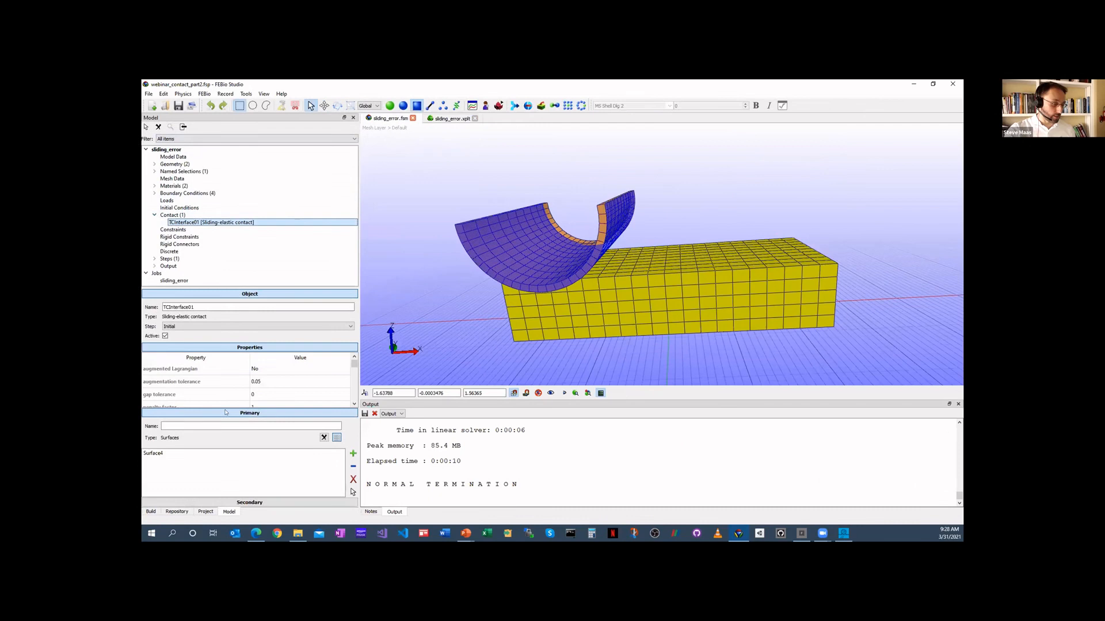
{"action": "left_click", "coordinate": [227, 413]}
{"action": "double_click", "coordinate": [284, 403]}
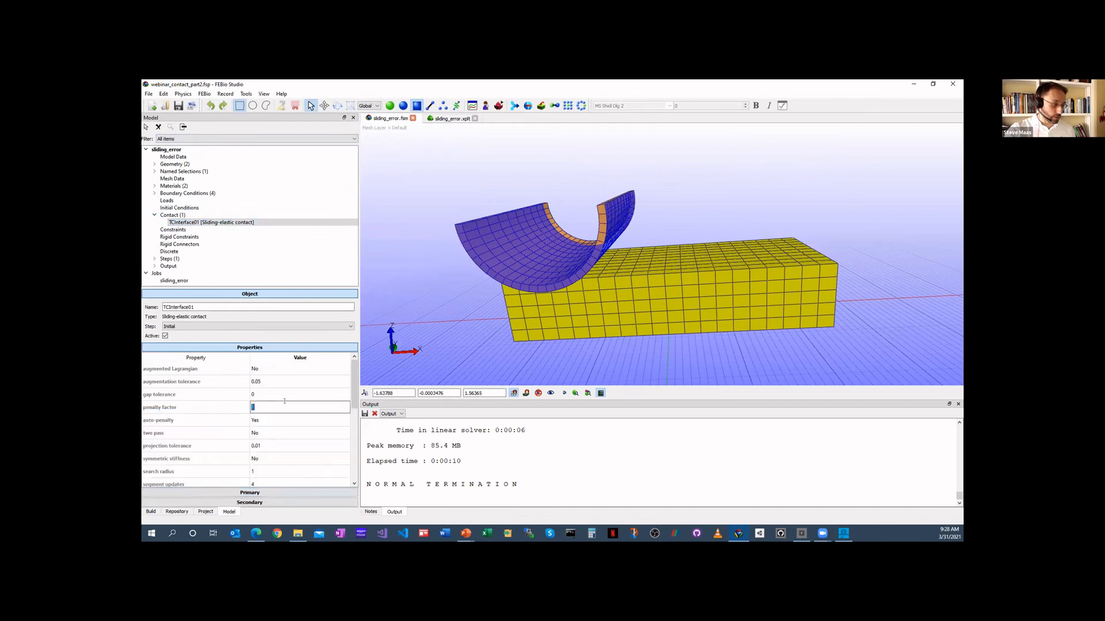
{"action": "type", "text": "10"}
{"action": "key", "text": "Return"}
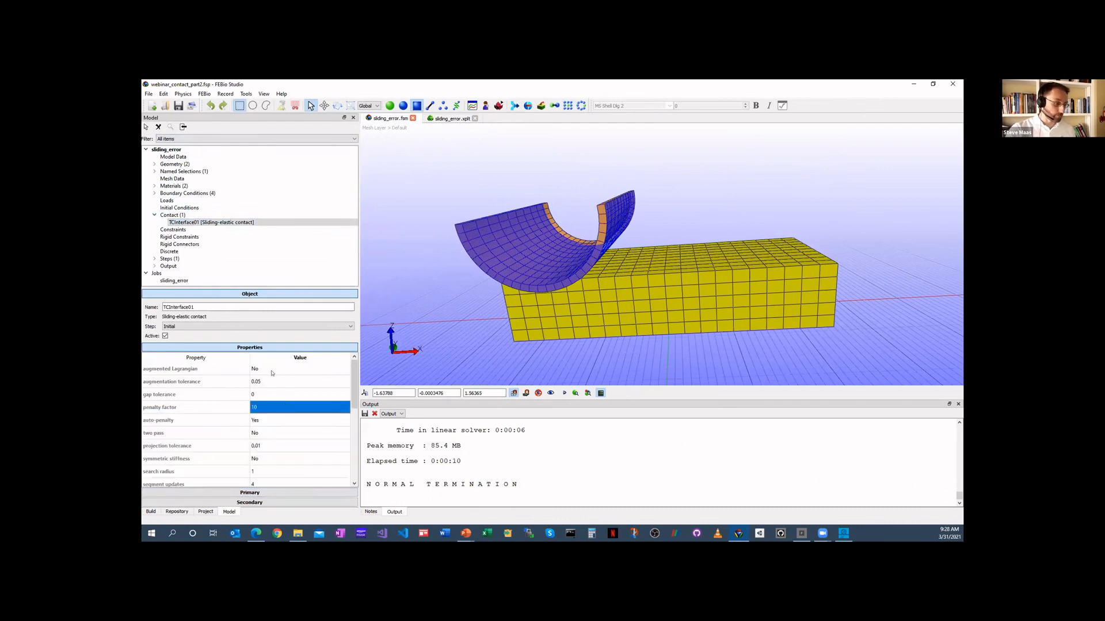
{"action": "left_click", "coordinate": [284, 371]}
{"action": "left_click", "coordinate": [293, 385]}
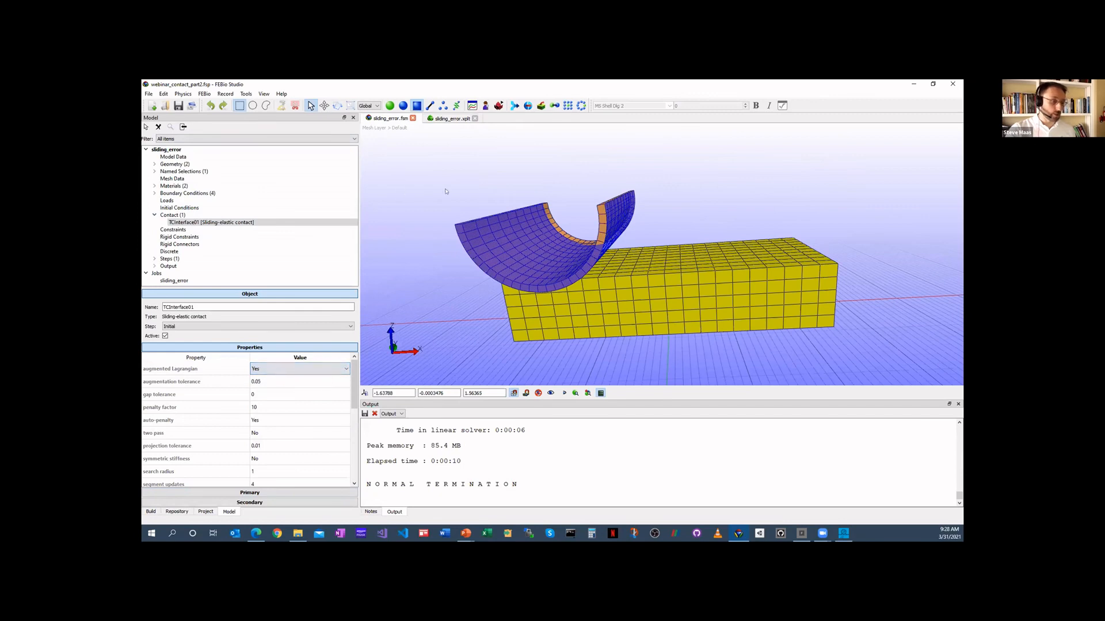
- Rerun the sliding_error job with debug mode off and decline loading the results when it finishes
{"action": "left_click", "coordinate": [498, 105]}
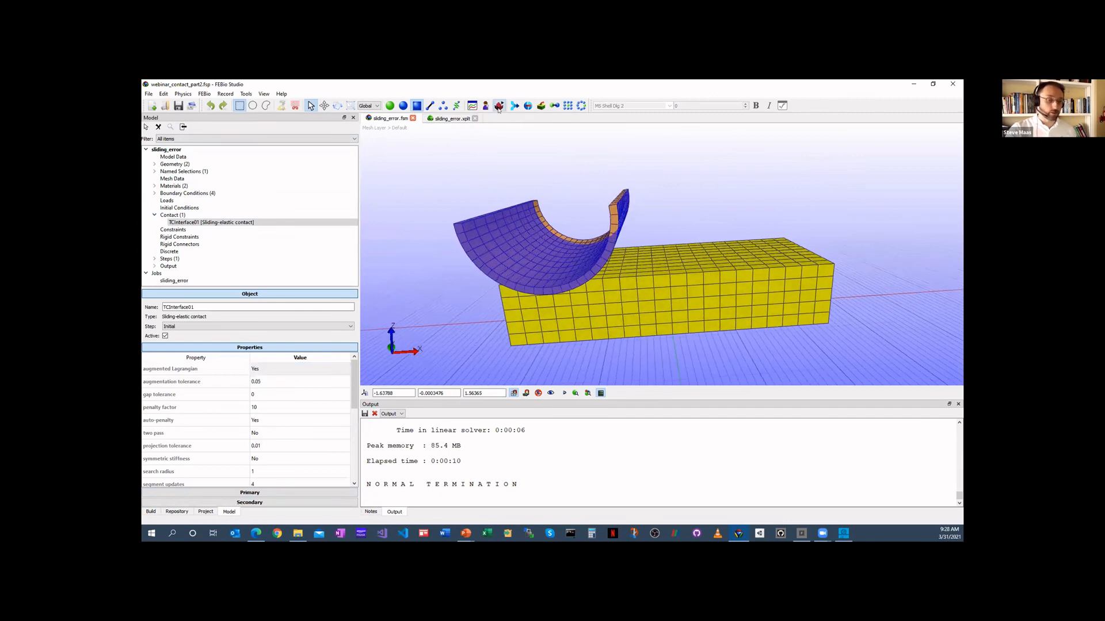
{"action": "left_click", "coordinate": [493, 322]}
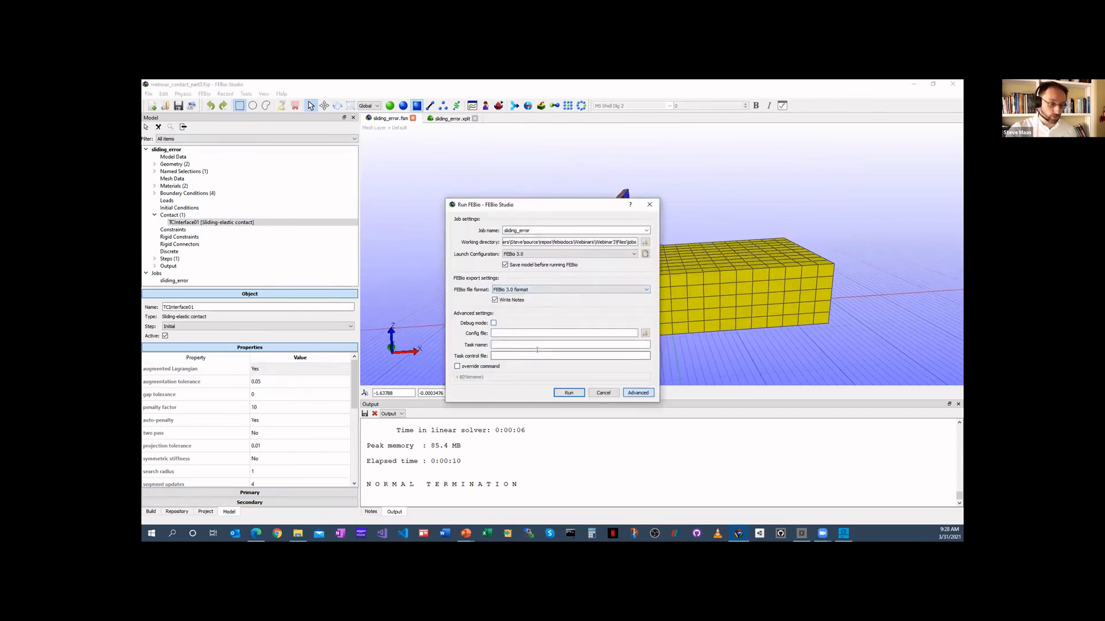
{"action": "left_click", "coordinate": [562, 393]}
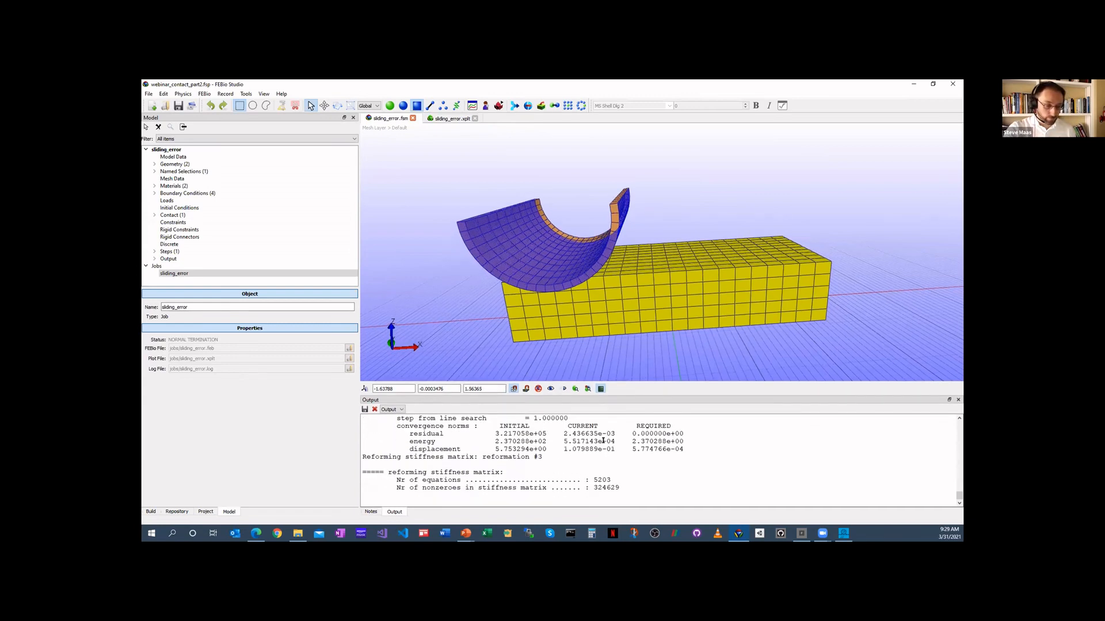
{"action": "left_click_drag", "start_coordinate": [617, 389], "coordinate": [617, 368]}
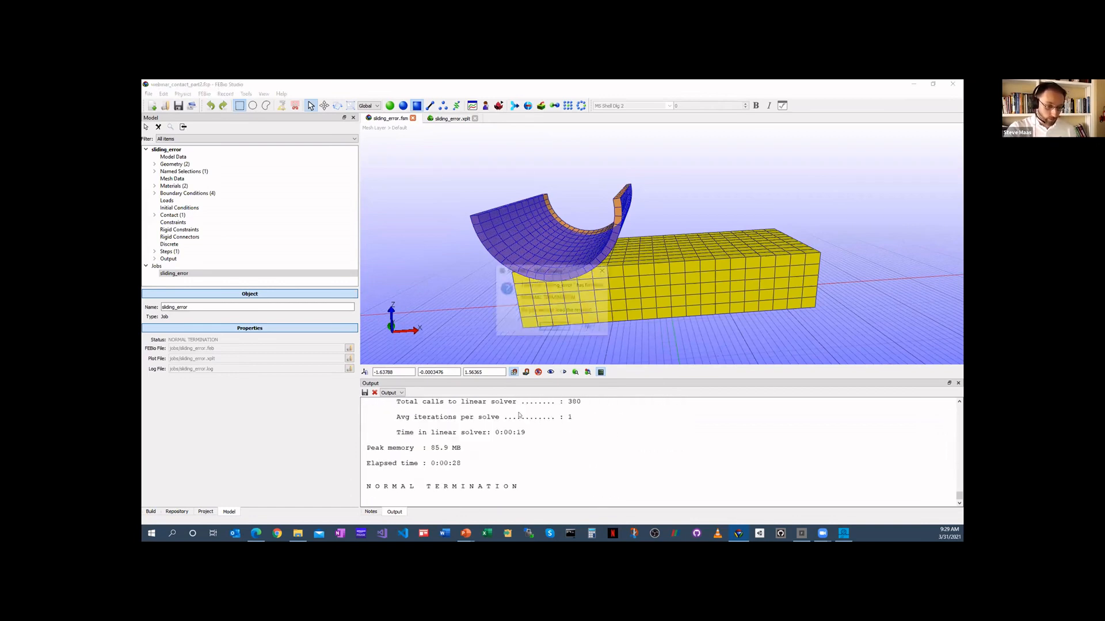
{"action": "left_click", "coordinate": [588, 328]}
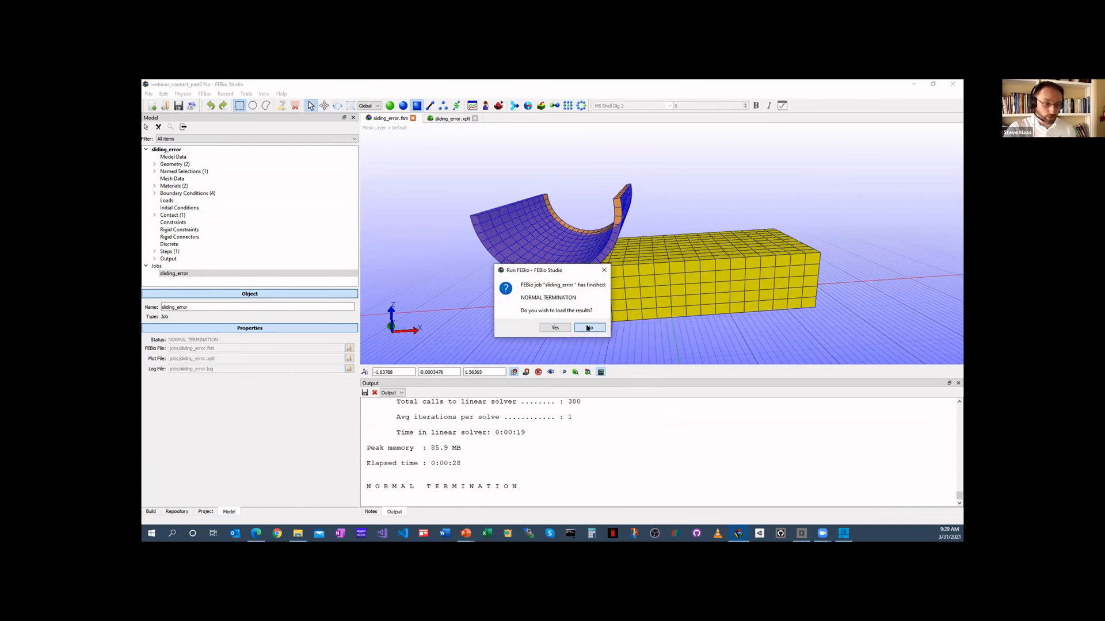
{"action": "left_click_drag", "start_coordinate": [588, 328], "coordinate": [570, 320]}
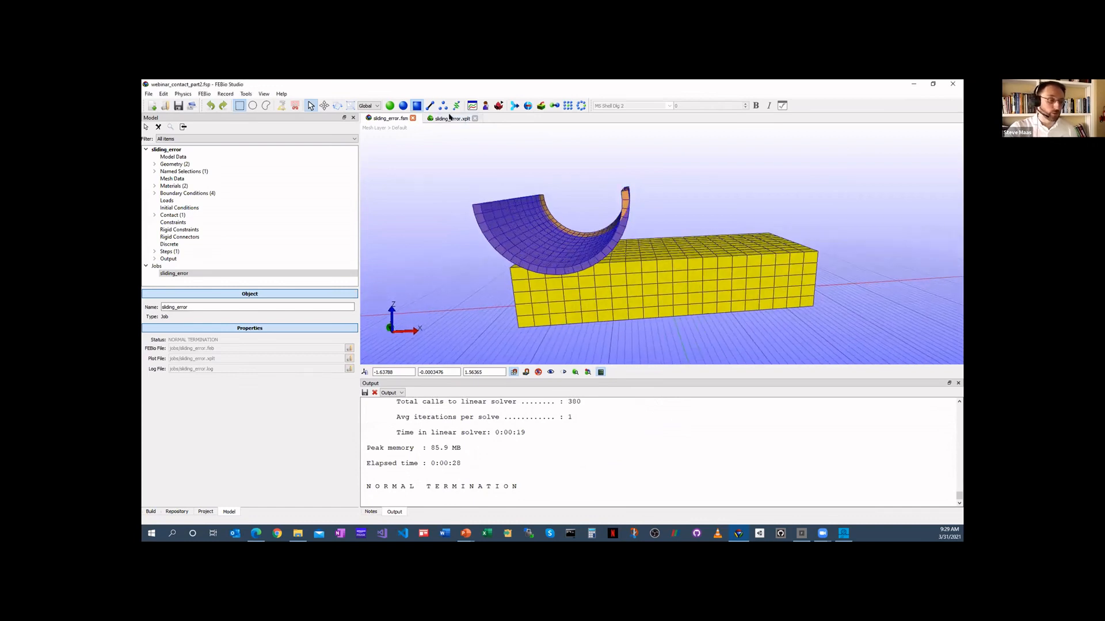
- Colour the sliding_error results by contact gap and reload the plot file to get the new run's data
{"action": "left_click", "coordinate": [451, 118]}
{"action": "left_click", "coordinate": [440, 106]}
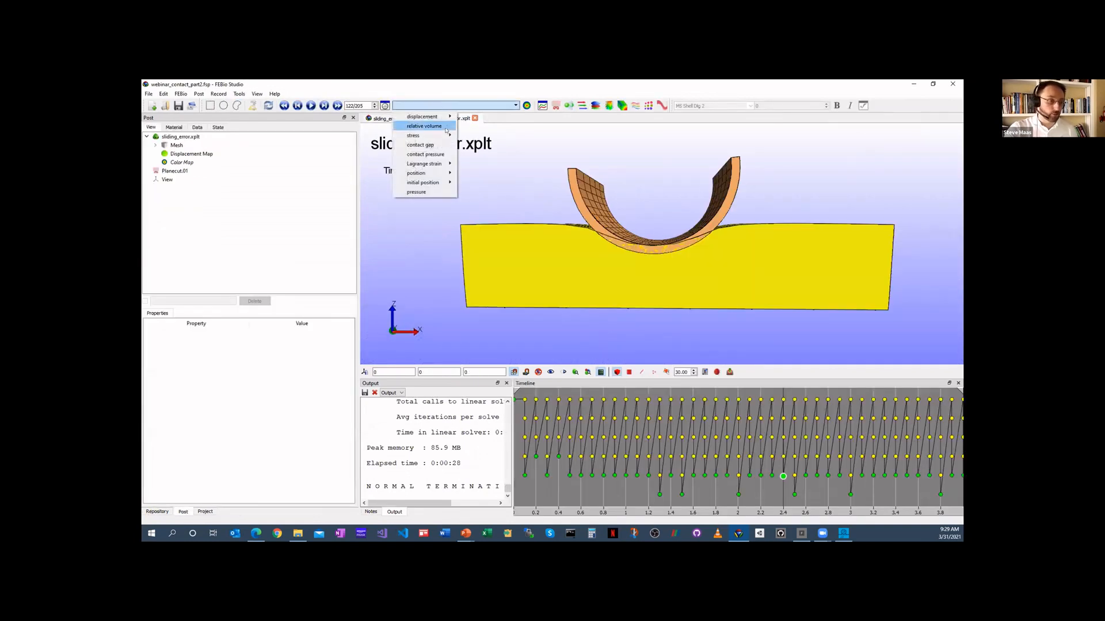
{"action": "left_click", "coordinate": [420, 143]}
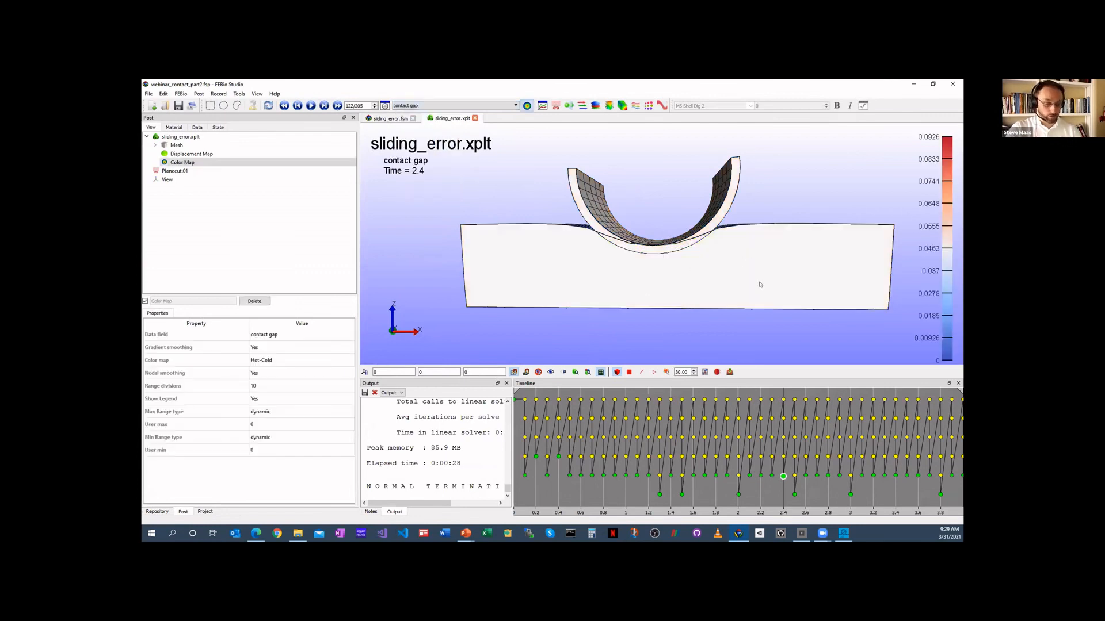
{"action": "left_click", "coordinate": [929, 140]}
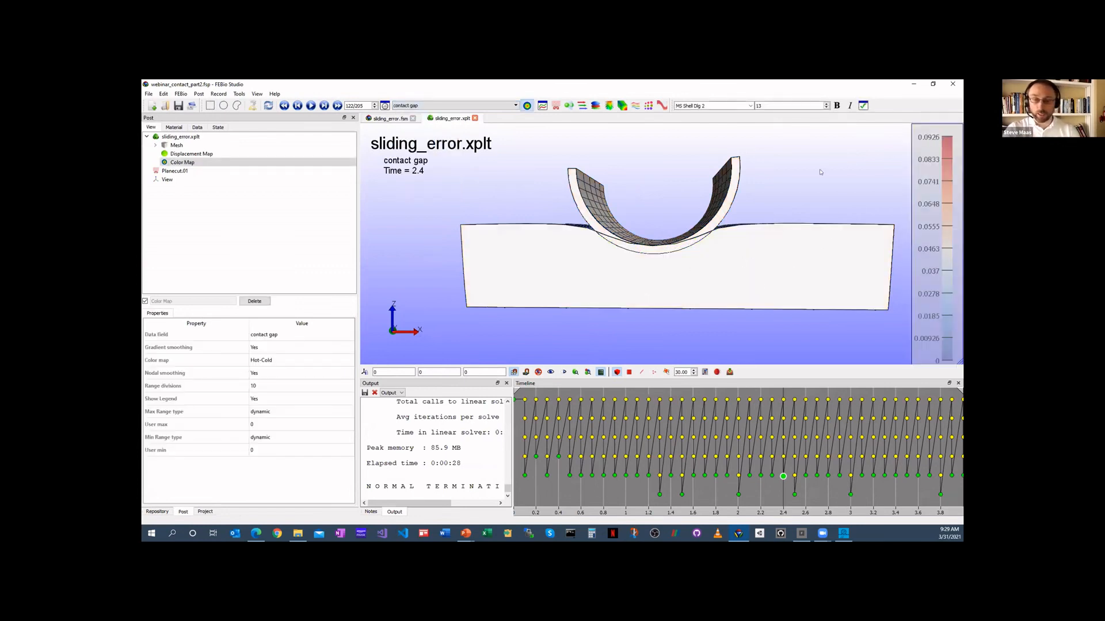
{"action": "left_click", "coordinate": [268, 106]}
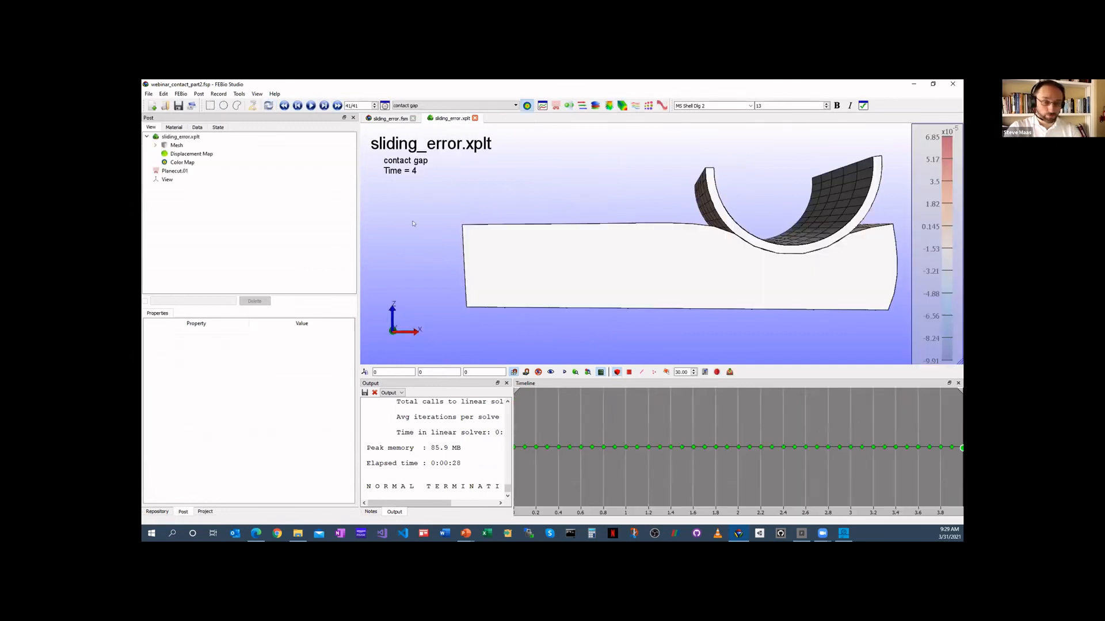
- Go to time 2.5 on the timeline and examine the contact between the curved part and the block
{"action": "left_click_drag", "start_coordinate": [769, 448], "coordinate": [793, 442]}
{"action": "left_click", "coordinate": [910, 145]}
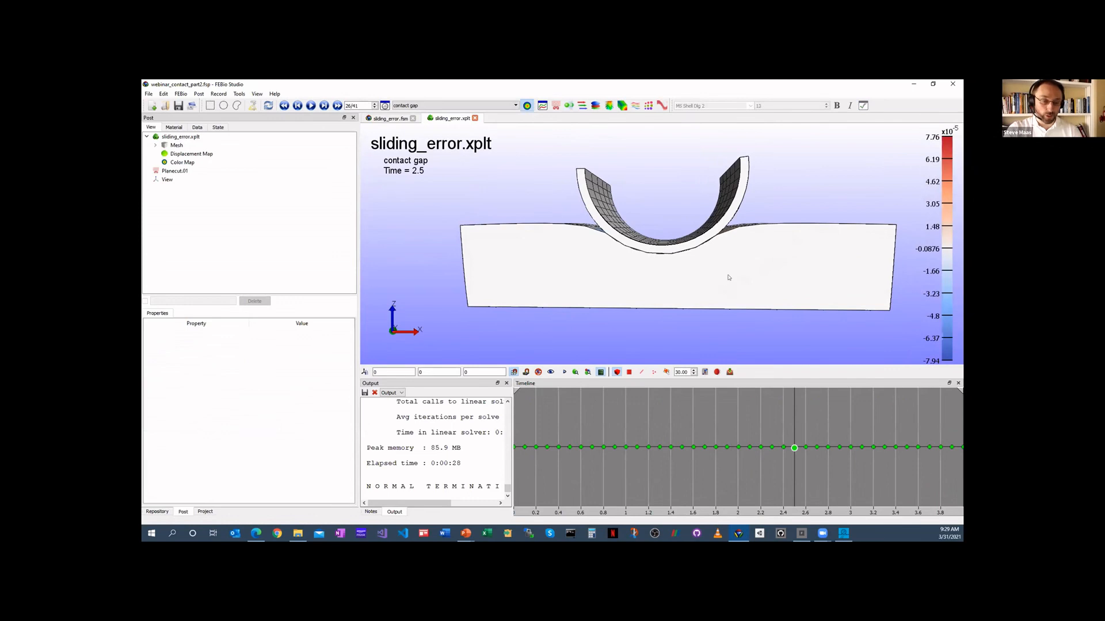
{"action": "scroll", "coordinate": [726, 276], "scroll_direction": "up", "scroll_amount": 5}
{"action": "scroll", "coordinate": [741, 276], "scroll_direction": "down", "scroll_amount": 6}
{"action": "left_click_drag", "start_coordinate": [747, 291], "coordinate": [745, 285]}
{"action": "key", "text": "alt+Tab"}
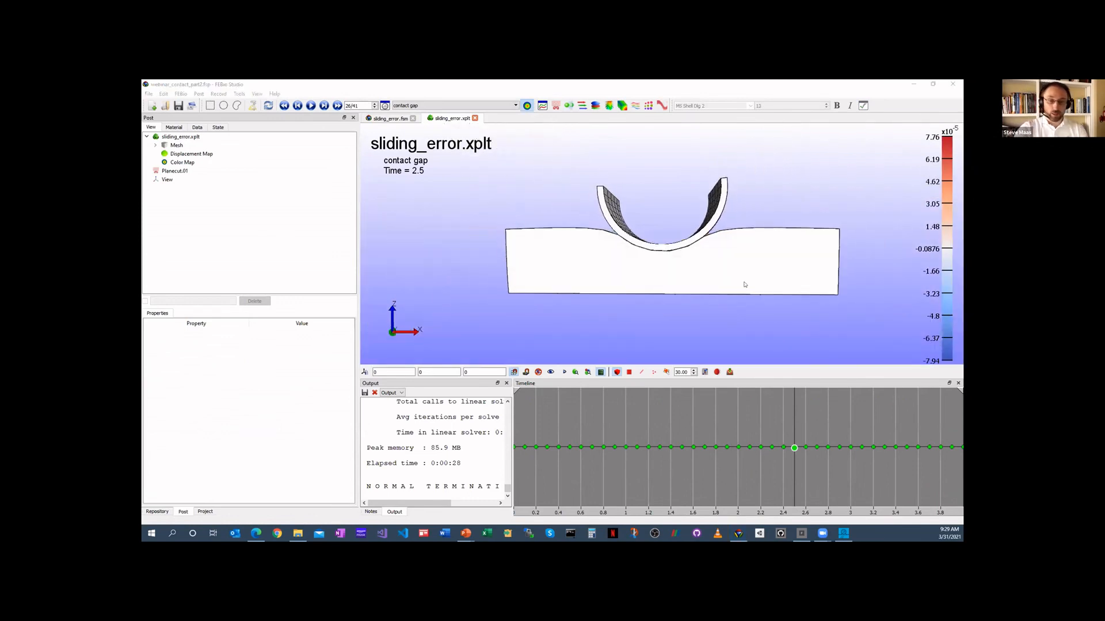
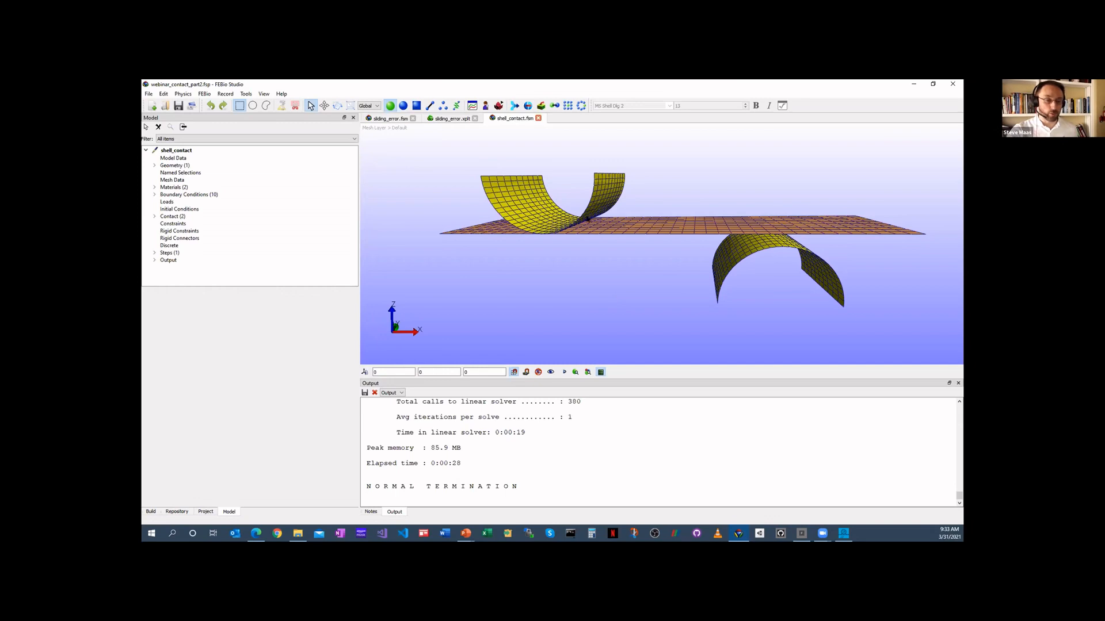
- Display the properties of the Sliding-elasticContact1 interface in the shell_contact model
{"action": "middle_click_drag", "start_coordinate": [725, 271], "coordinate": [733, 255]}
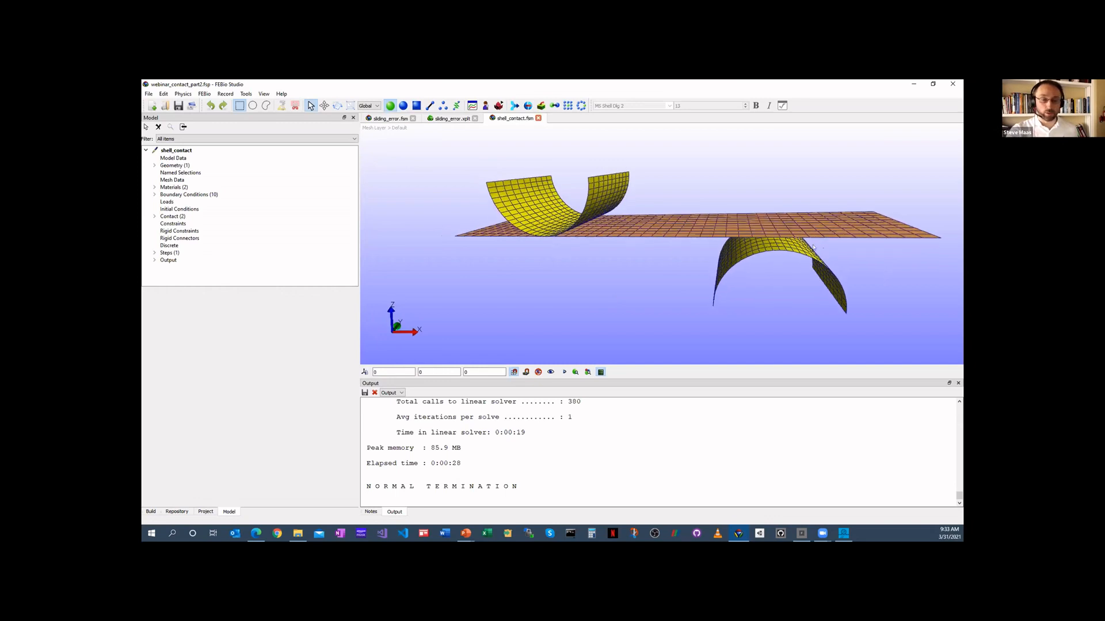
{"action": "left_click", "coordinate": [154, 217]}
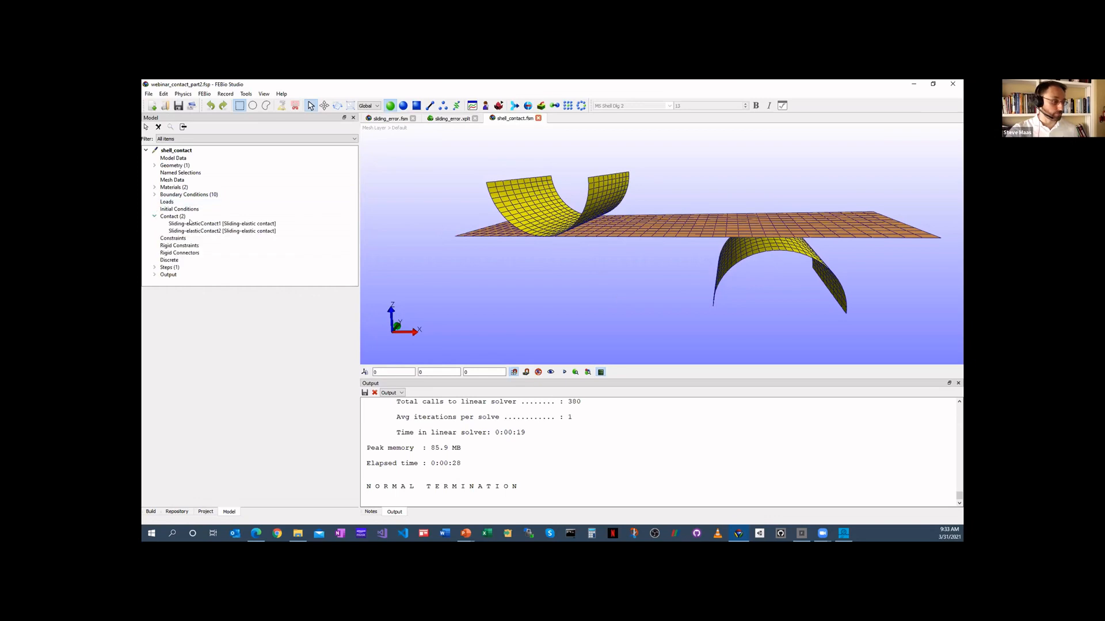
{"action": "left_click", "coordinate": [199, 224]}
{"action": "middle_click_drag", "start_coordinate": [555, 277], "coordinate": [556, 275]}
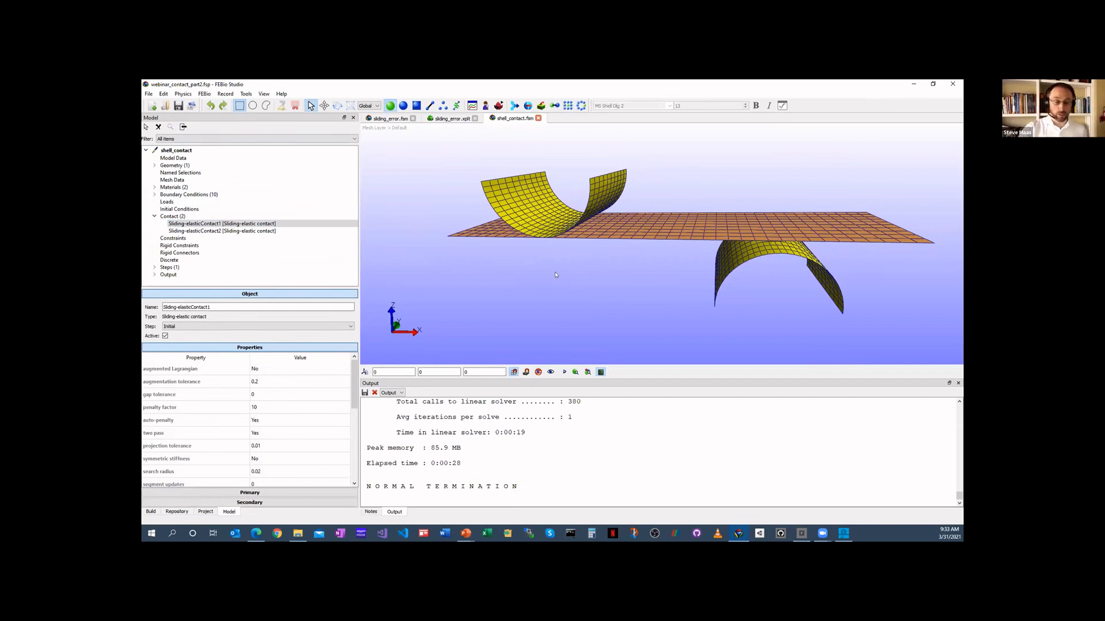
- Show the surface normals on the shell_contact model and examine their directions on the shells
{"action": "right_click", "coordinate": [623, 260]}
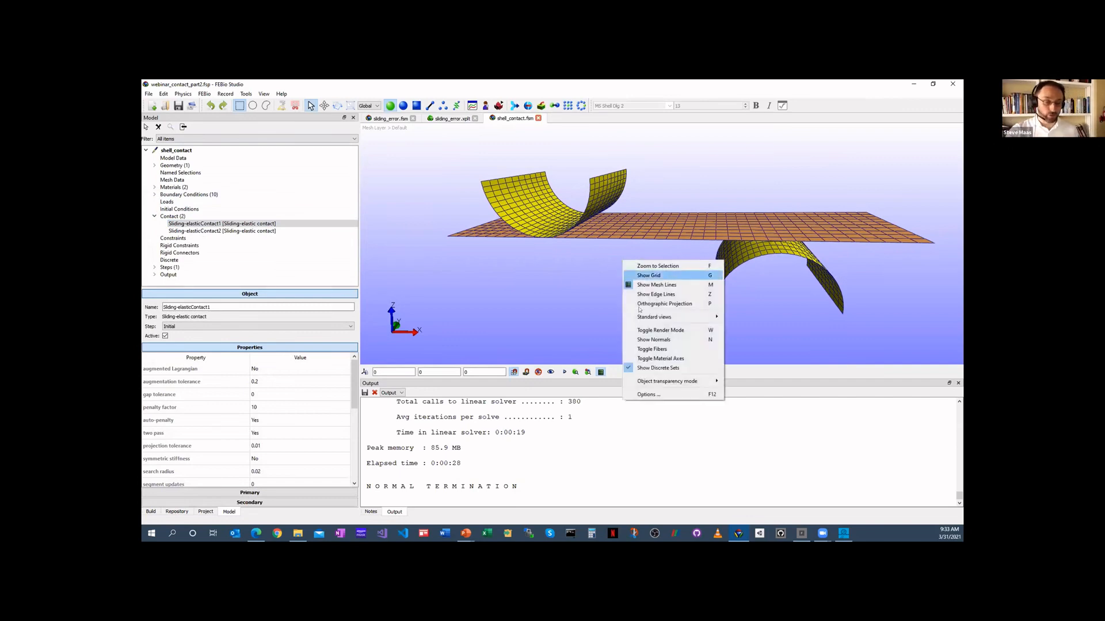
{"action": "left_click", "coordinate": [656, 340]}
{"action": "mouse_move", "coordinate": [655, 341]}
{"action": "left_mouse_down"}
{"action": "mouse_move", "coordinate": [624, 283]}
{"action": "mouse_move", "coordinate": [614, 295]}
{"action": "mouse_move", "coordinate": [642, 229]}
{"action": "left_mouse_up"}
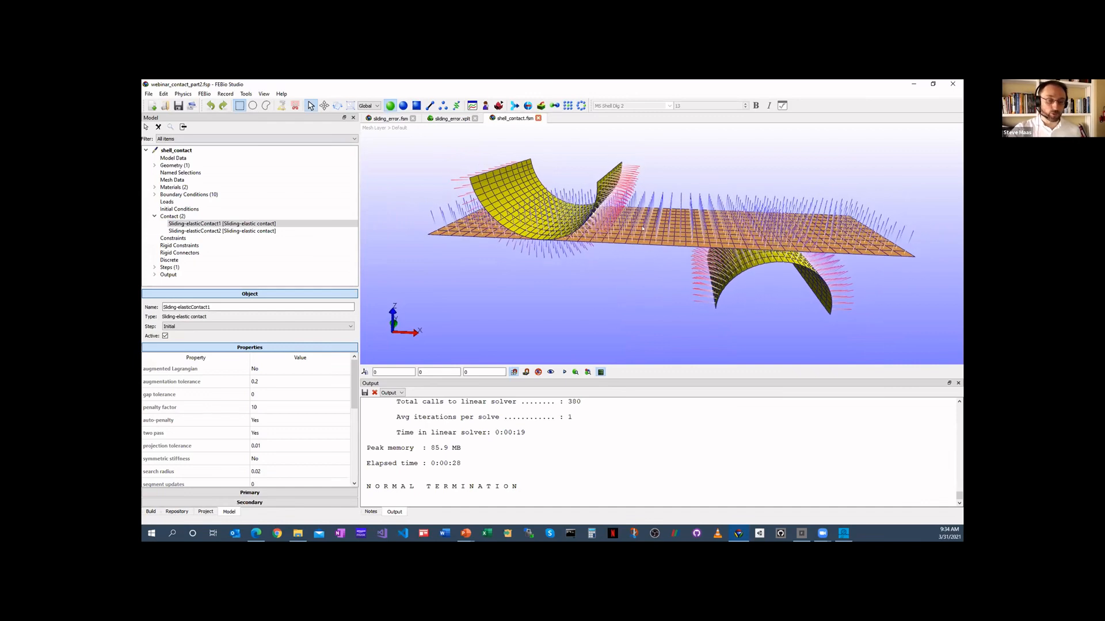
- Set the normals scale factor to 0.2 in the display options
{"action": "right_click", "coordinate": [619, 292]}
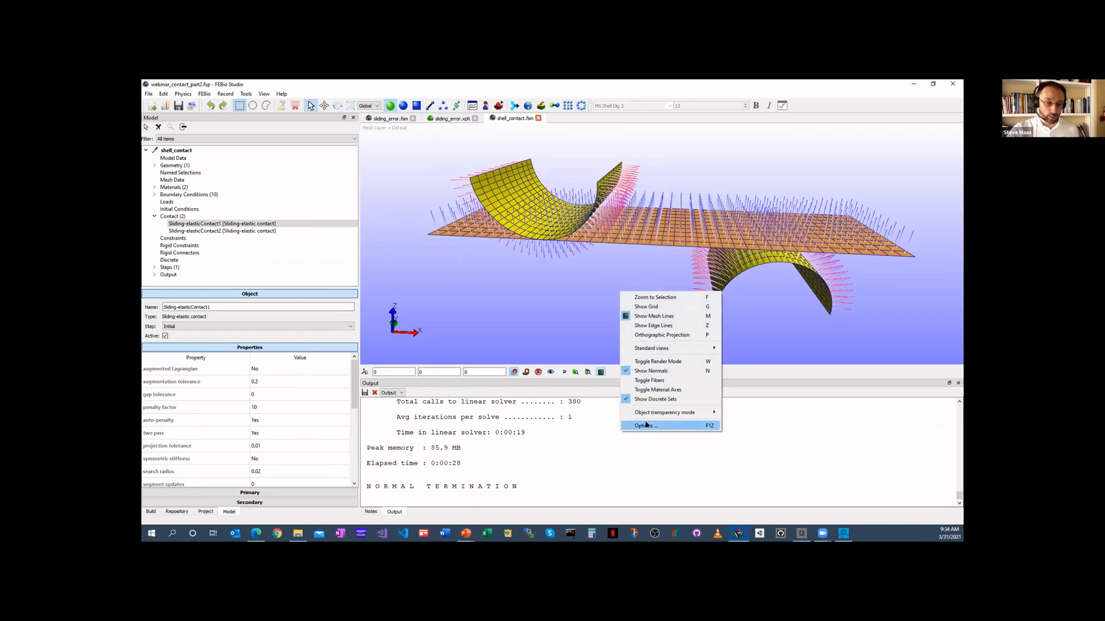
{"action": "right_click", "coordinate": [615, 279]}
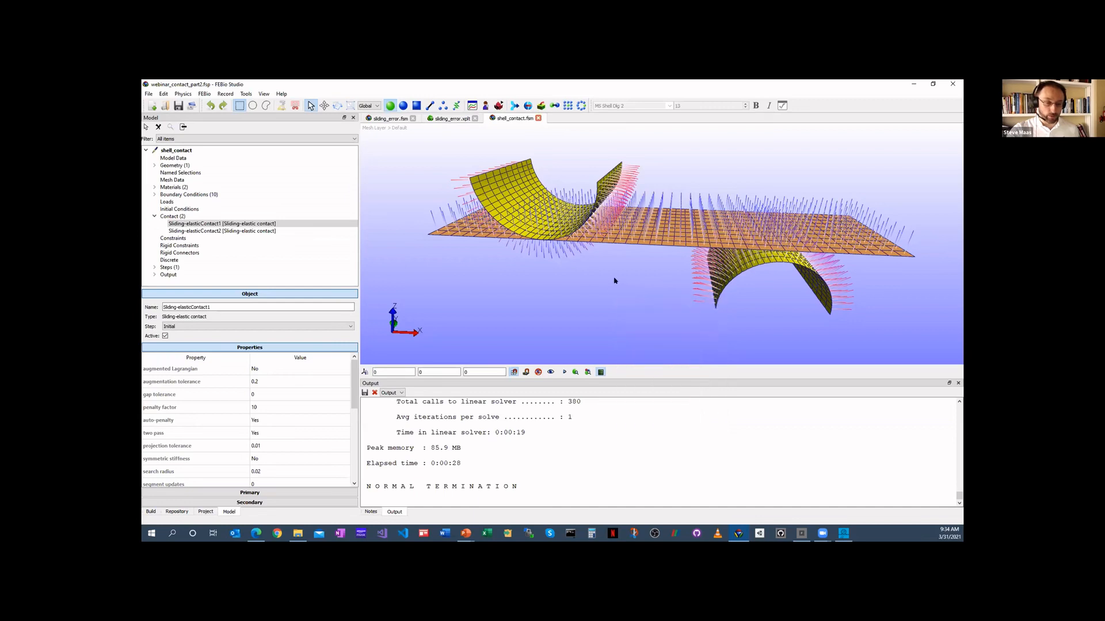
{"action": "left_click", "coordinate": [639, 413]}
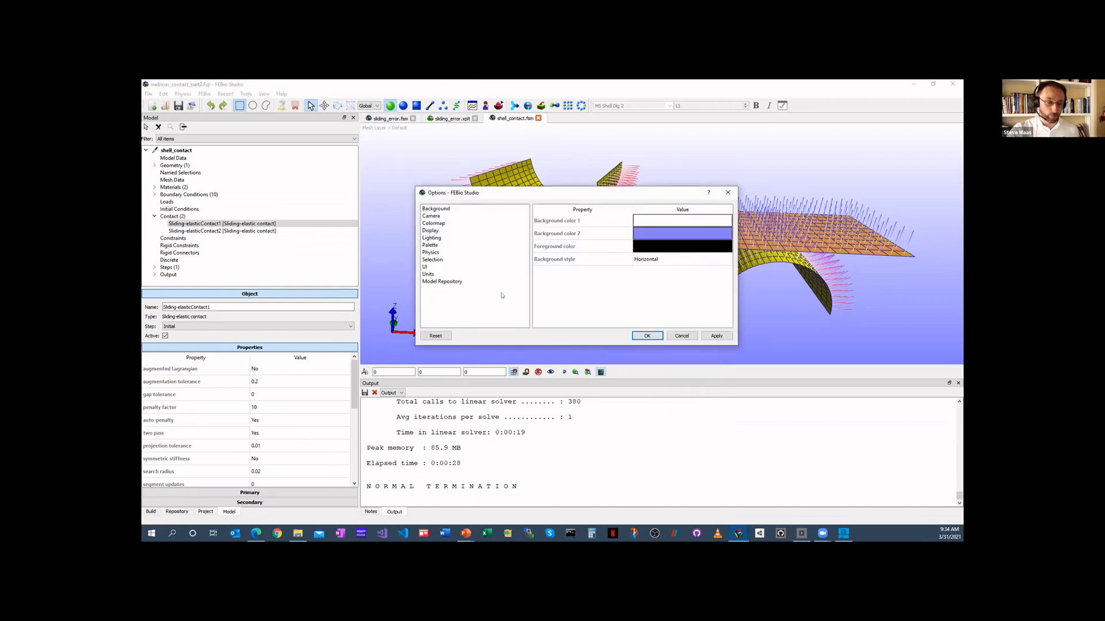
{"action": "left_click", "coordinate": [448, 231]}
{"action": "left_click", "coordinate": [679, 271]}
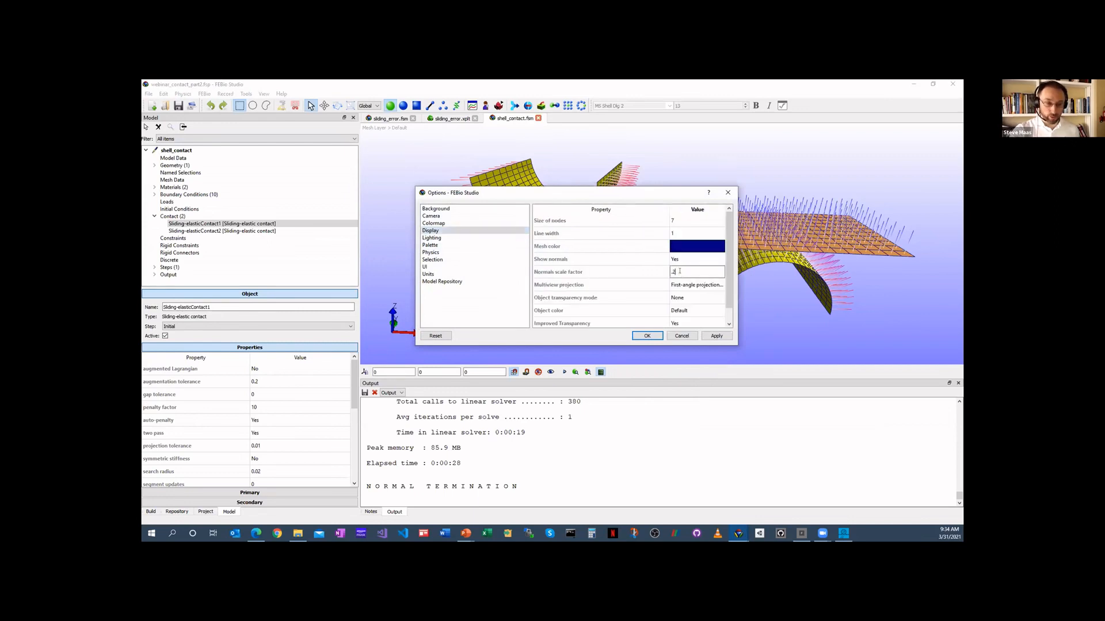
{"action": "left_click", "coordinate": [648, 336]}
- Examine the normal directions where the flat sheet meets the upper curved shell and the lower arched shell
{"action": "scroll", "coordinate": [588, 309], "scroll_direction": "up", "scroll_amount": 3}
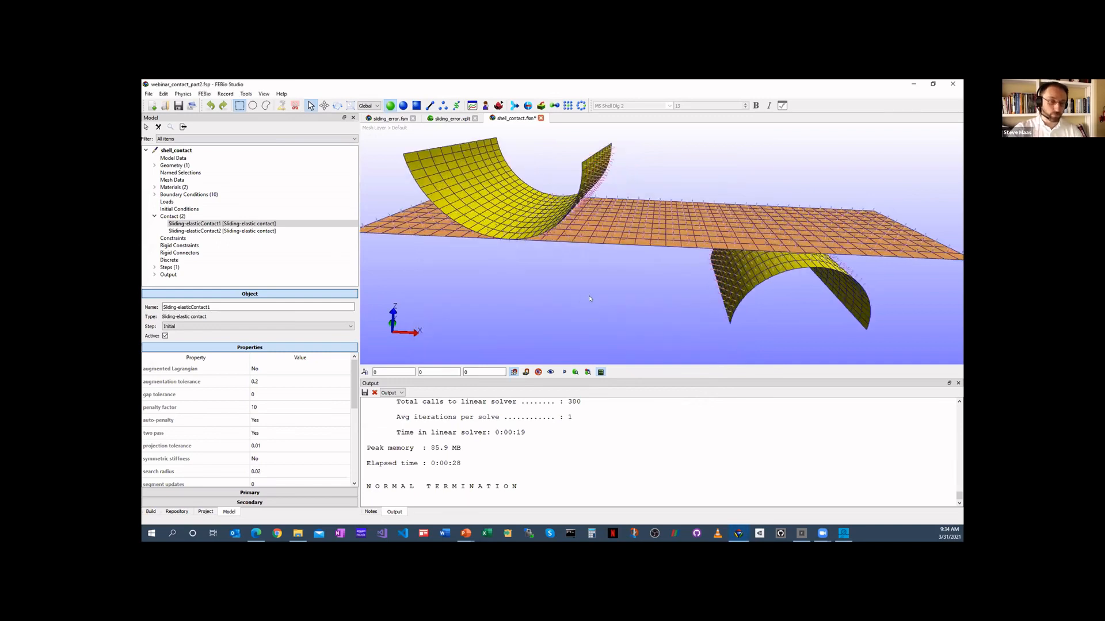
{"action": "scroll", "coordinate": [589, 298], "scroll_direction": "up", "scroll_amount": 5}
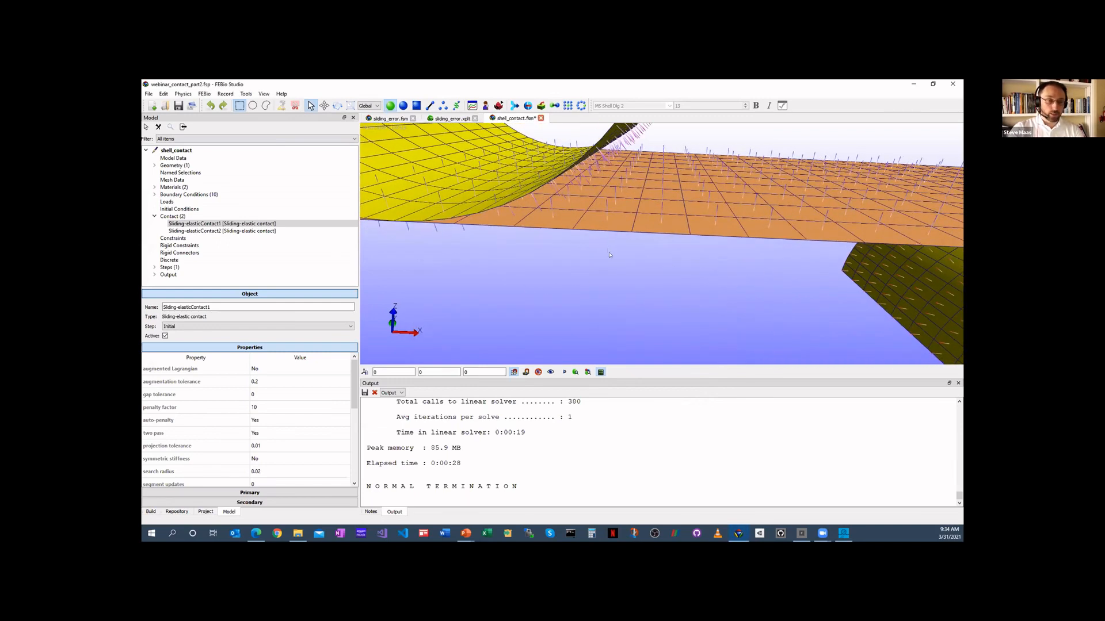
{"action": "scroll", "coordinate": [610, 255], "scroll_direction": "down", "scroll_amount": 4}
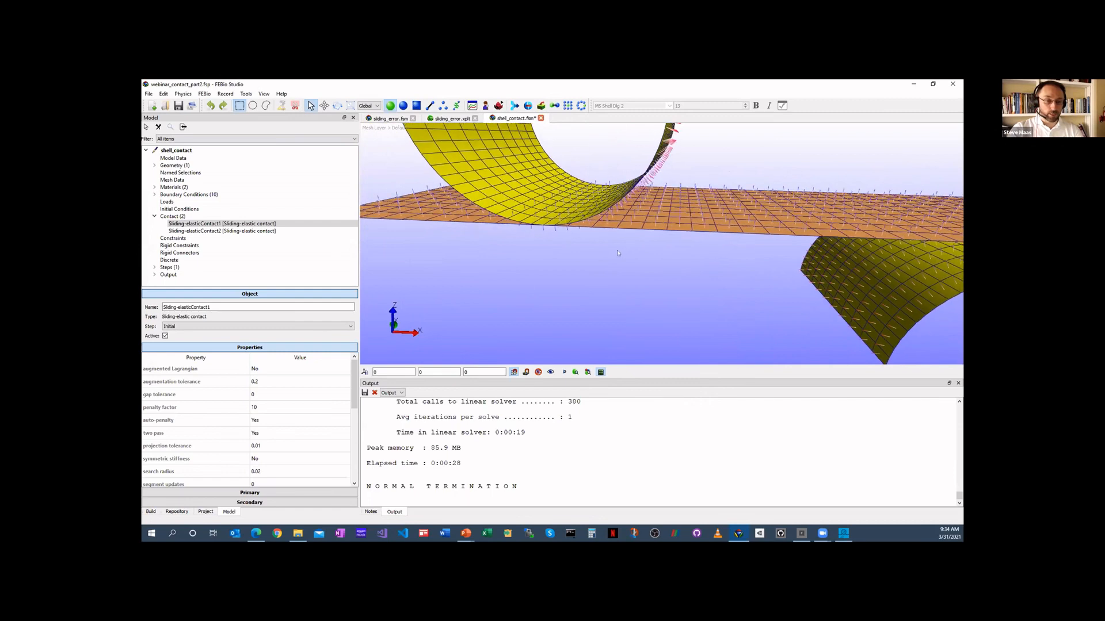
{"action": "left_click_drag", "start_coordinate": [617, 251], "coordinate": [613, 248]}
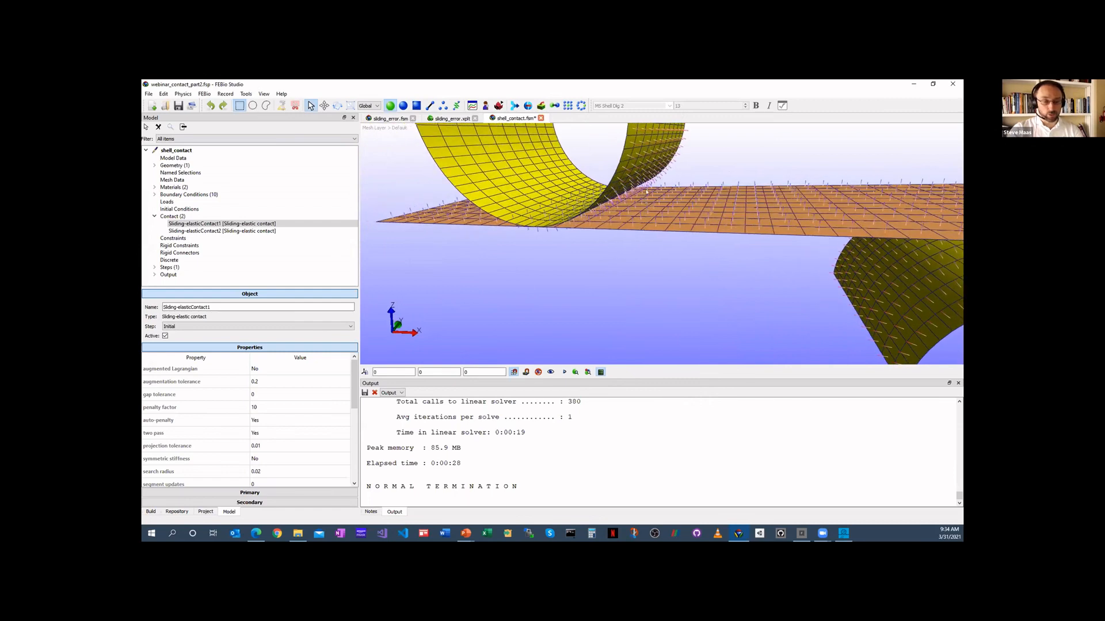
{"action": "left_click_drag", "start_coordinate": [638, 165], "coordinate": [643, 174]}
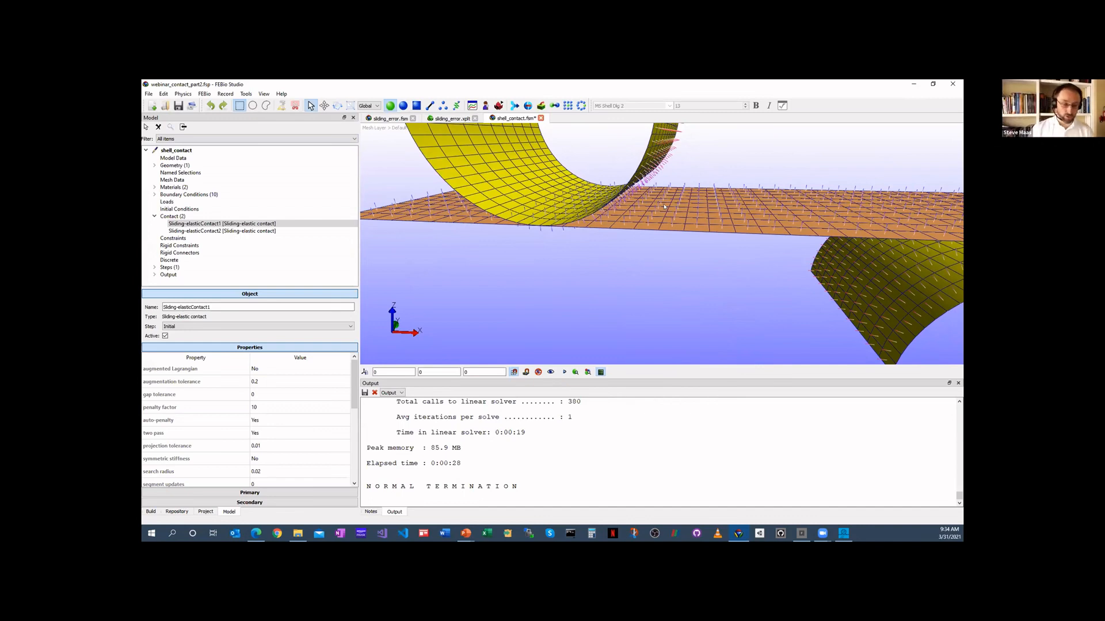
{"action": "right_click_drag", "start_coordinate": [774, 261], "coordinate": [597, 256]}
{"action": "left_click_drag", "start_coordinate": [598, 256], "coordinate": [604, 254]}
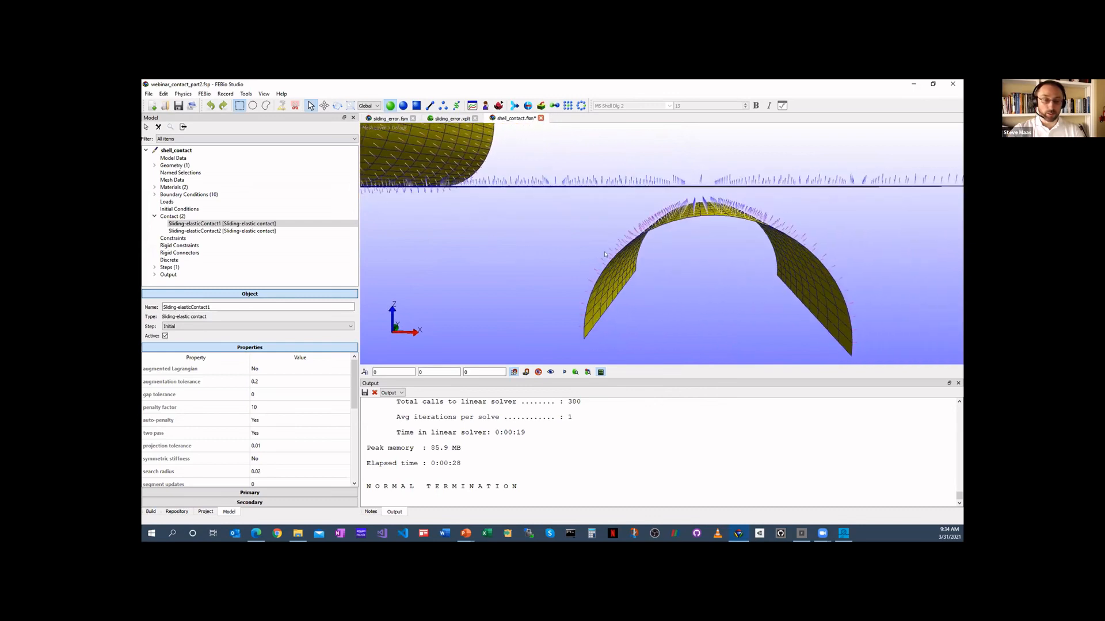
{"action": "left_click_drag", "start_coordinate": [680, 236], "coordinate": [699, 225]}
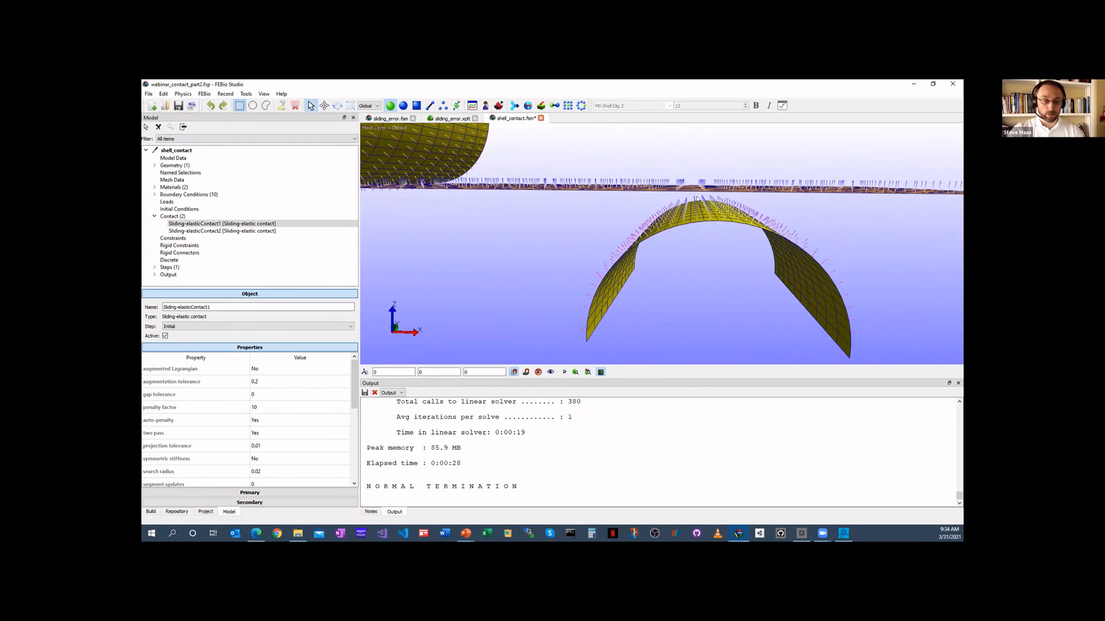
{"action": "mouse_move", "coordinate": [704, 191]}
{"action": "left_mouse_down"}
{"action": "mouse_move", "coordinate": [692, 204]}
{"action": "mouse_move", "coordinate": [702, 208]}
{"action": "mouse_move", "coordinate": [706, 194]}
{"action": "left_mouse_up"}
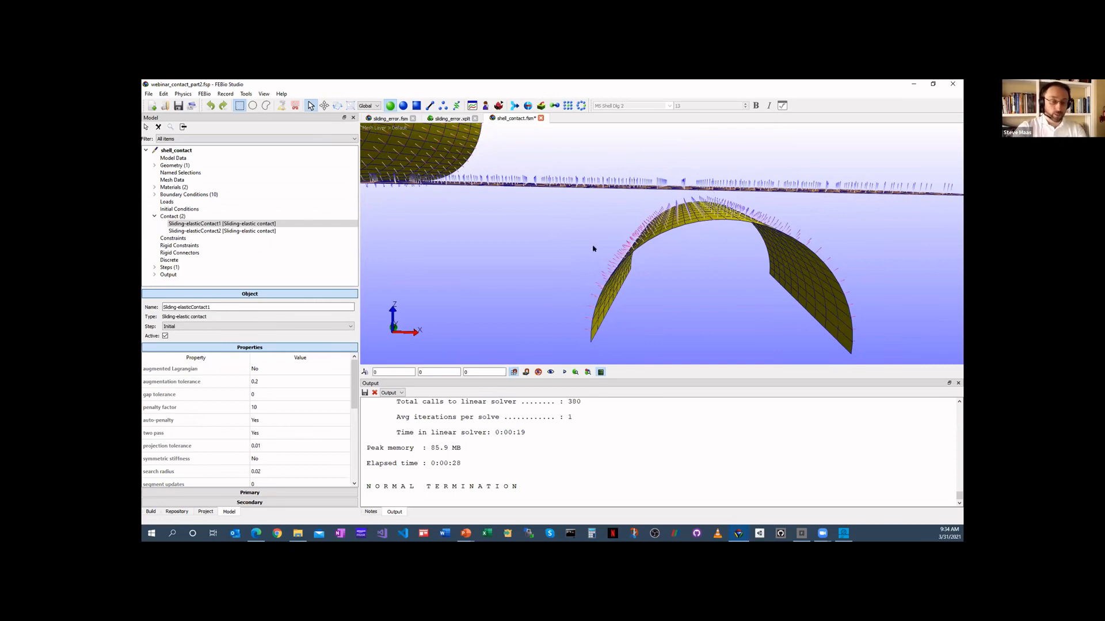
- Review the shell-bottom settings of Sliding-elasticContact2 and highlight its primary surface facets in the model
{"action": "left_click", "coordinate": [206, 231]}
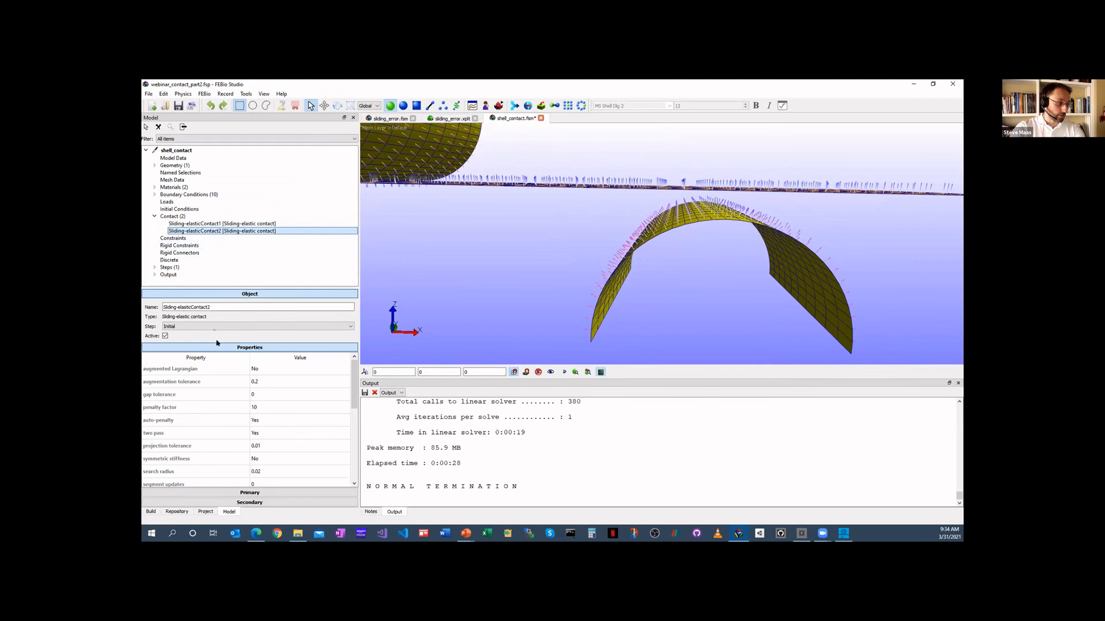
{"action": "scroll", "coordinate": [236, 432], "scroll_direction": "down", "scroll_amount": 5}
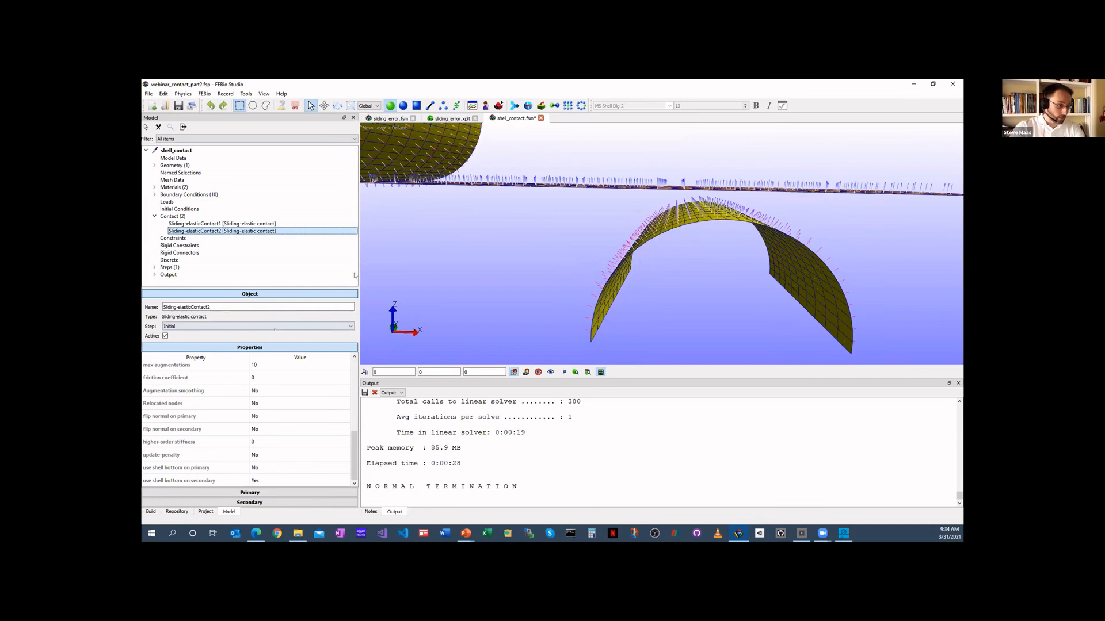
{"action": "left_click", "coordinate": [253, 493]}
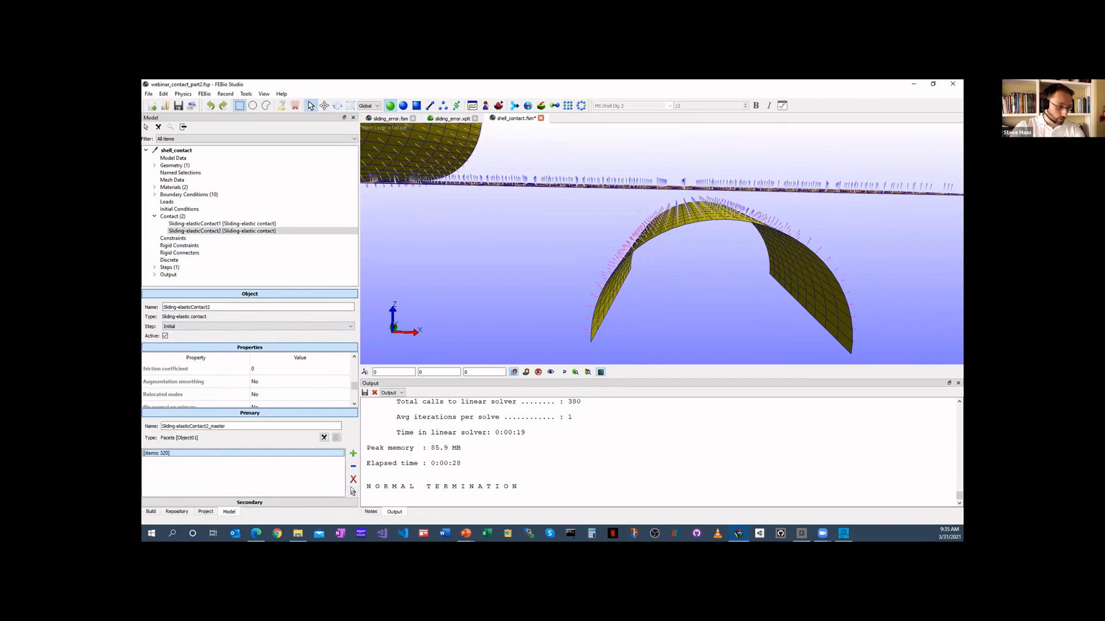
{"action": "left_click", "coordinate": [352, 492]}
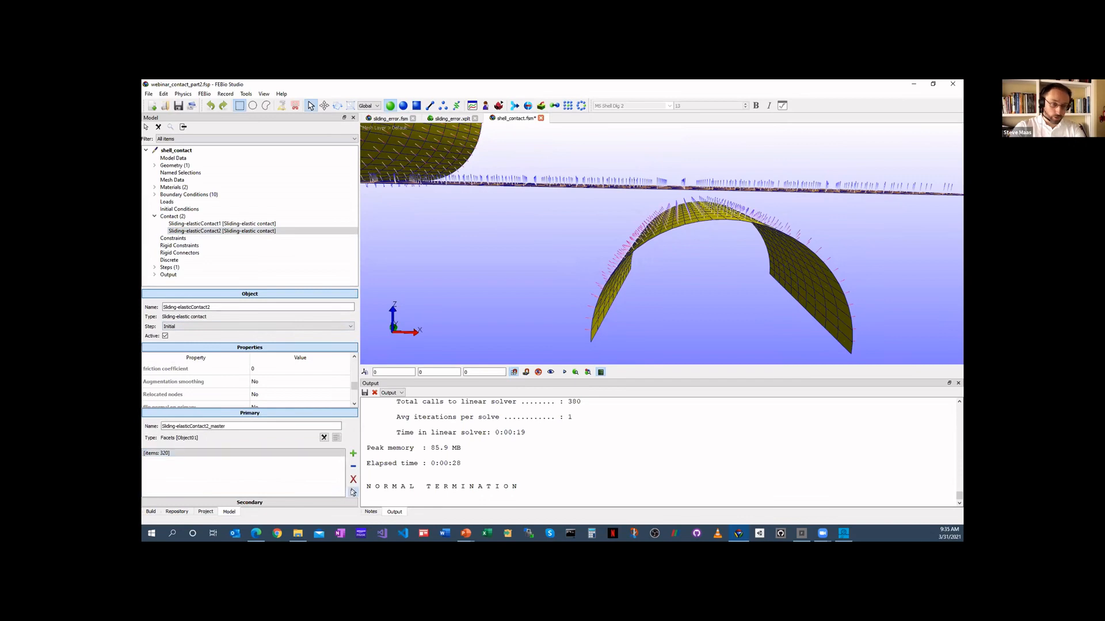
- Highlight the secondary surface facets of Sliding-elasticContact2 and compare their normals with the contact's shell-bottom settings
{"action": "left_click", "coordinate": [269, 502]}
{"action": "scroll", "coordinate": [248, 478], "scroll_direction": "down", "scroll_amount": 3}
{"action": "left_click", "coordinate": [244, 466]}
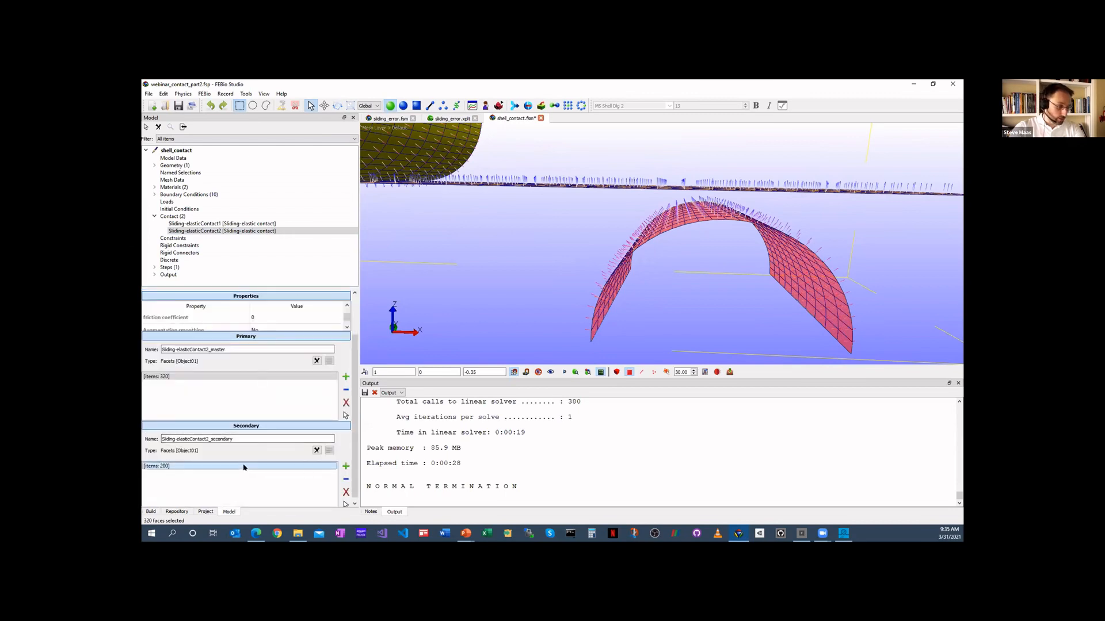
{"action": "left_click", "coordinate": [346, 504]}
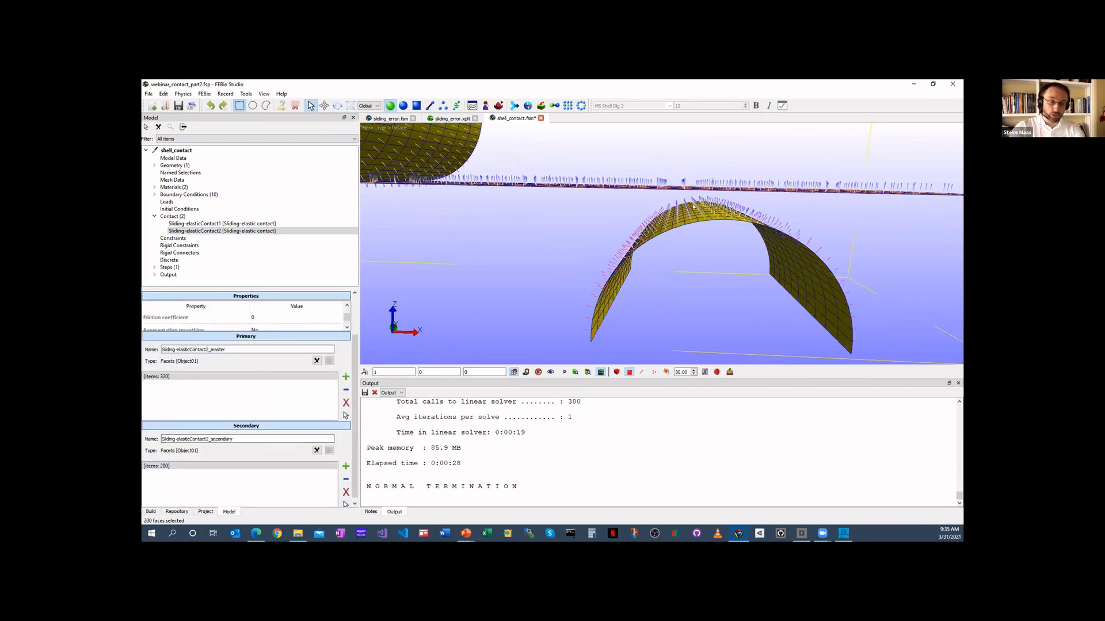
{"action": "left_click_drag", "start_coordinate": [694, 206], "coordinate": [676, 216]}
{"action": "left_click_drag", "start_coordinate": [786, 239], "coordinate": [664, 200]}
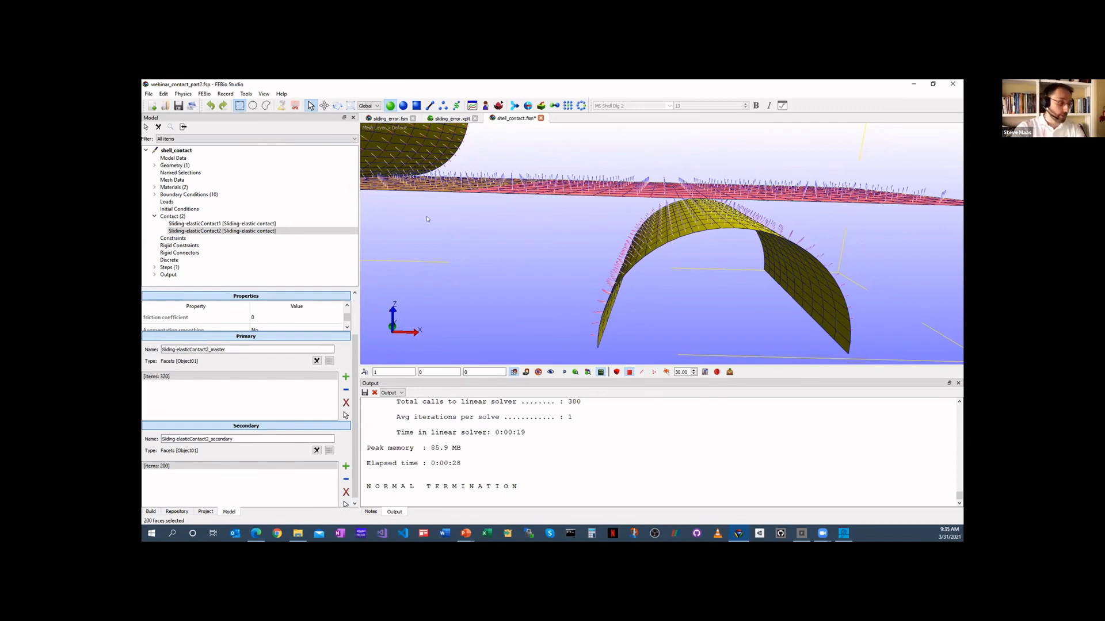
{"action": "left_click", "coordinate": [222, 231]}
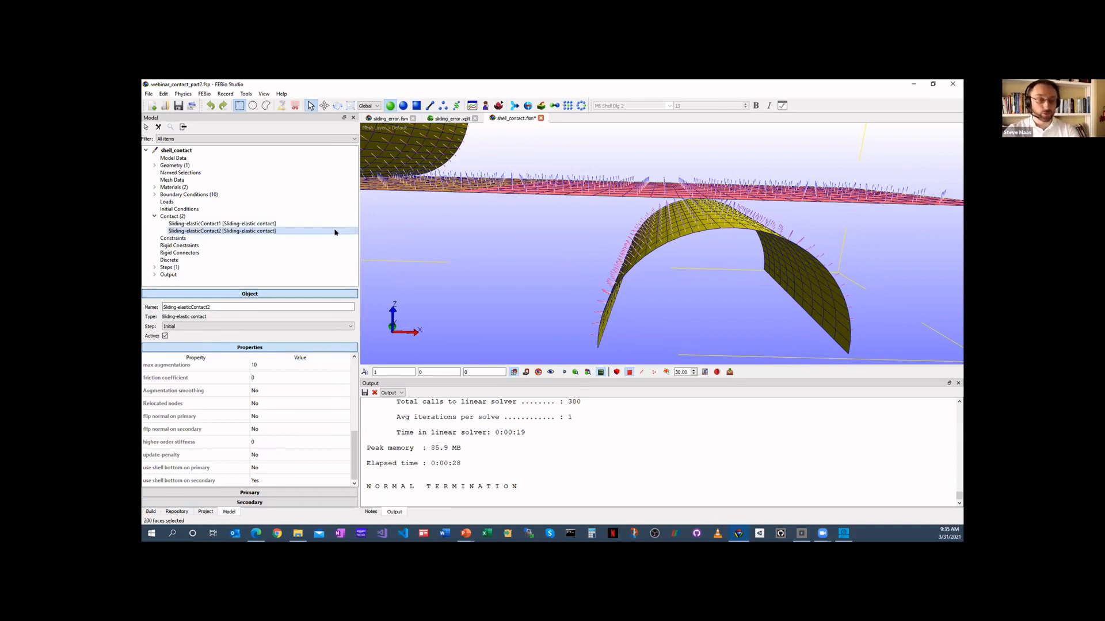
{"action": "mouse_move", "coordinate": [448, 239]}
{"action": "left_mouse_down"}
{"action": "mouse_move", "coordinate": [459, 219]}
{"action": "mouse_move", "coordinate": [454, 228]}
{"action": "left_mouse_up"}
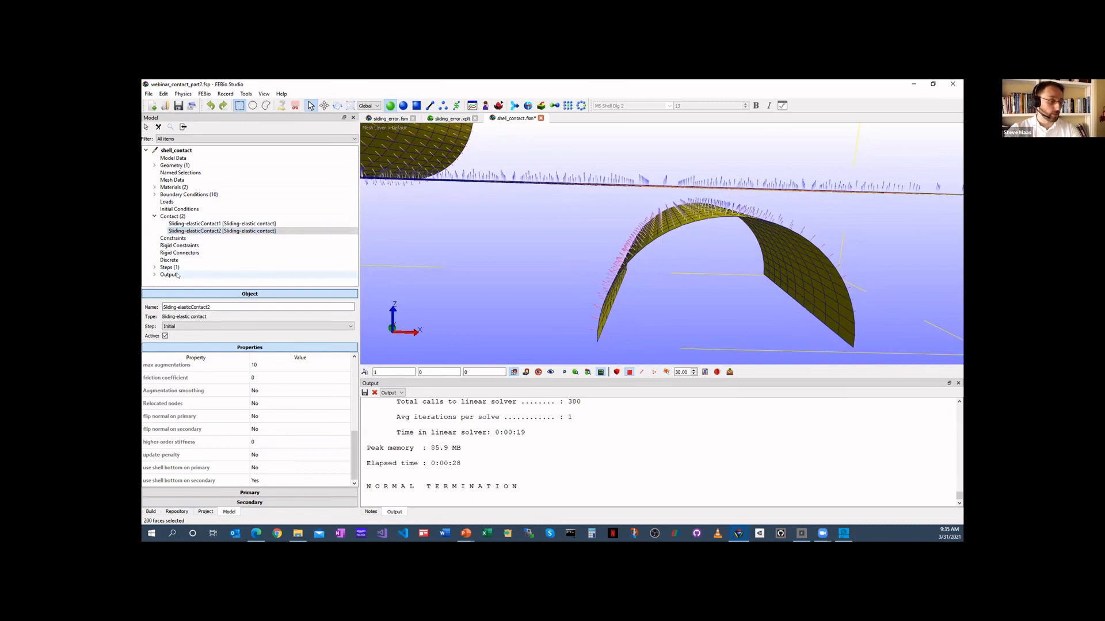
- Run the shell_contact model in FEBio and load its results
{"action": "left_click", "coordinate": [497, 106]}
{"action": "left_click", "coordinate": [568, 392]}
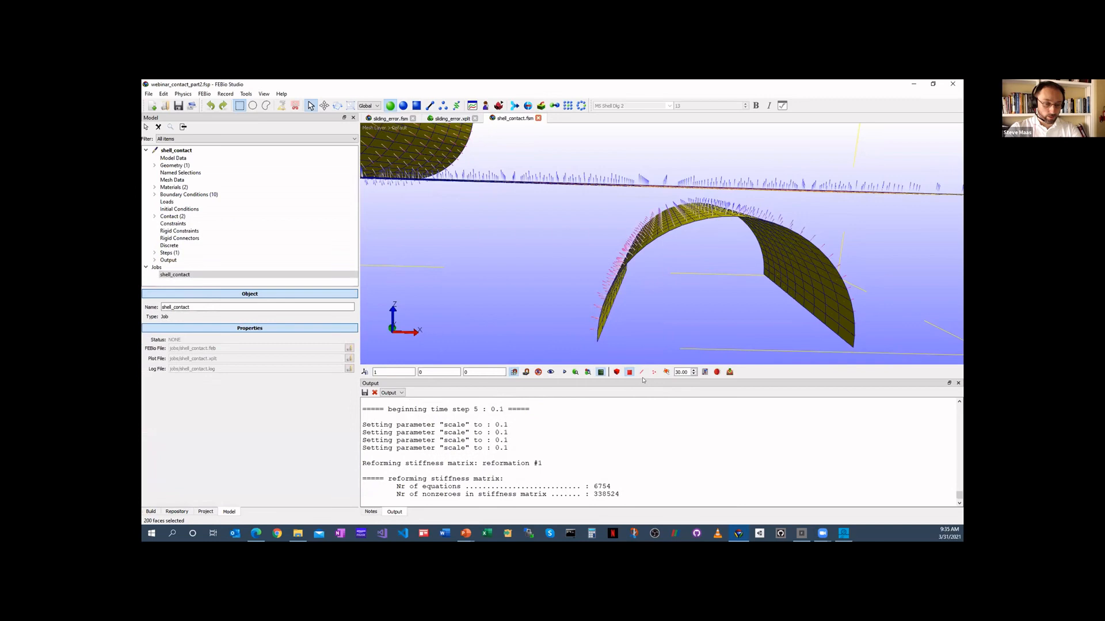
{"action": "left_click_drag", "start_coordinate": [639, 378], "coordinate": [638, 357]}
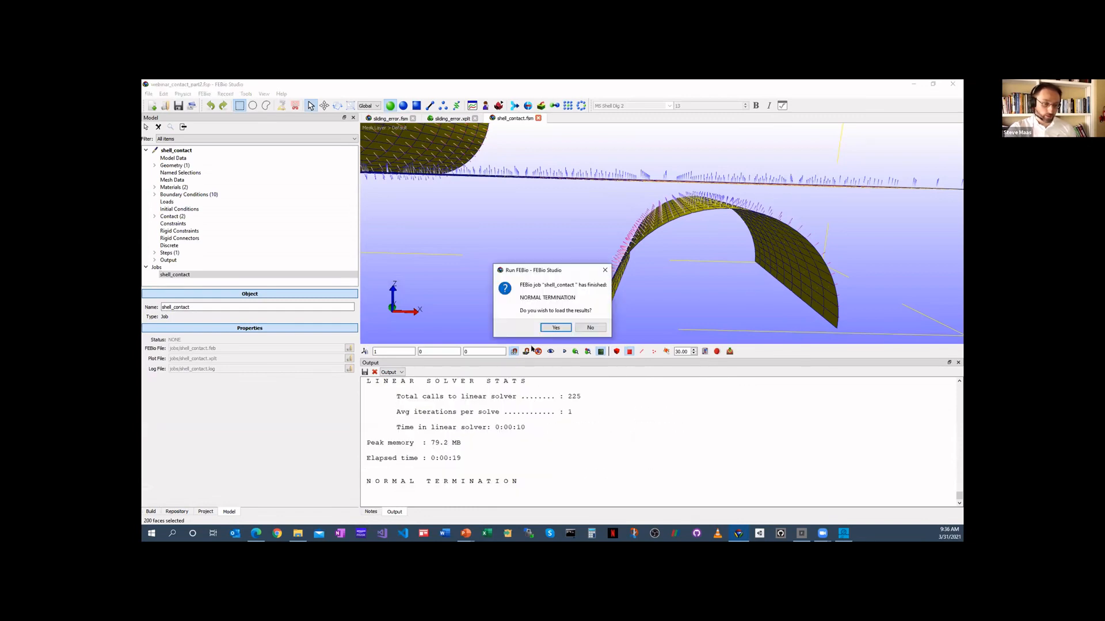
{"action": "left_click", "coordinate": [556, 327]}
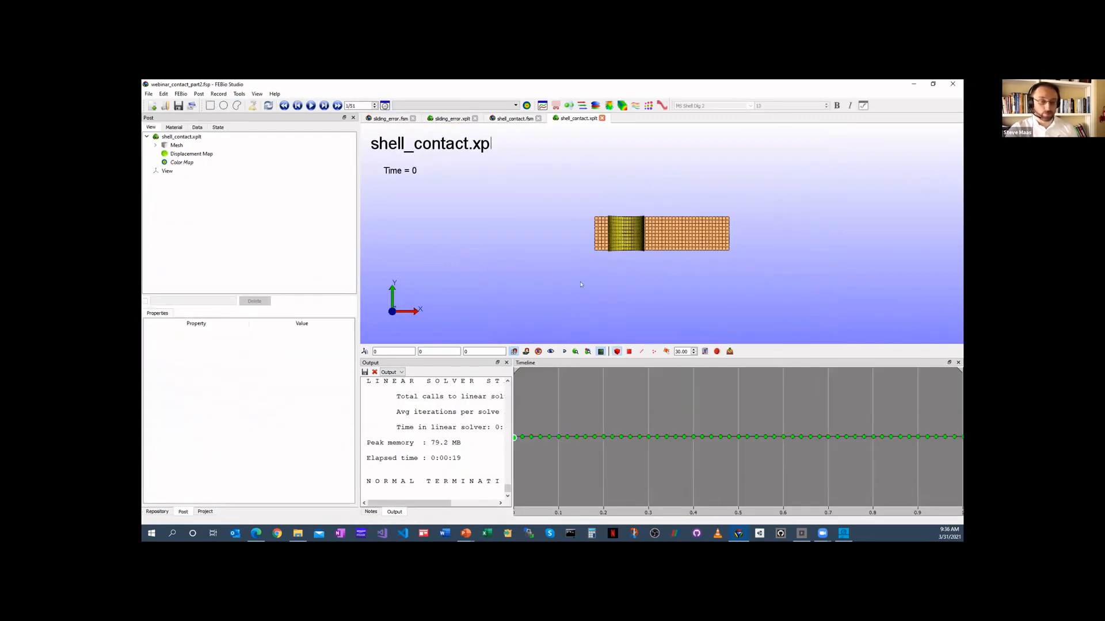
- Orient the shell_contact results to a side view and advance the timeline to time 1
{"action": "scroll", "coordinate": [581, 243], "scroll_direction": "up", "scroll_amount": 5}
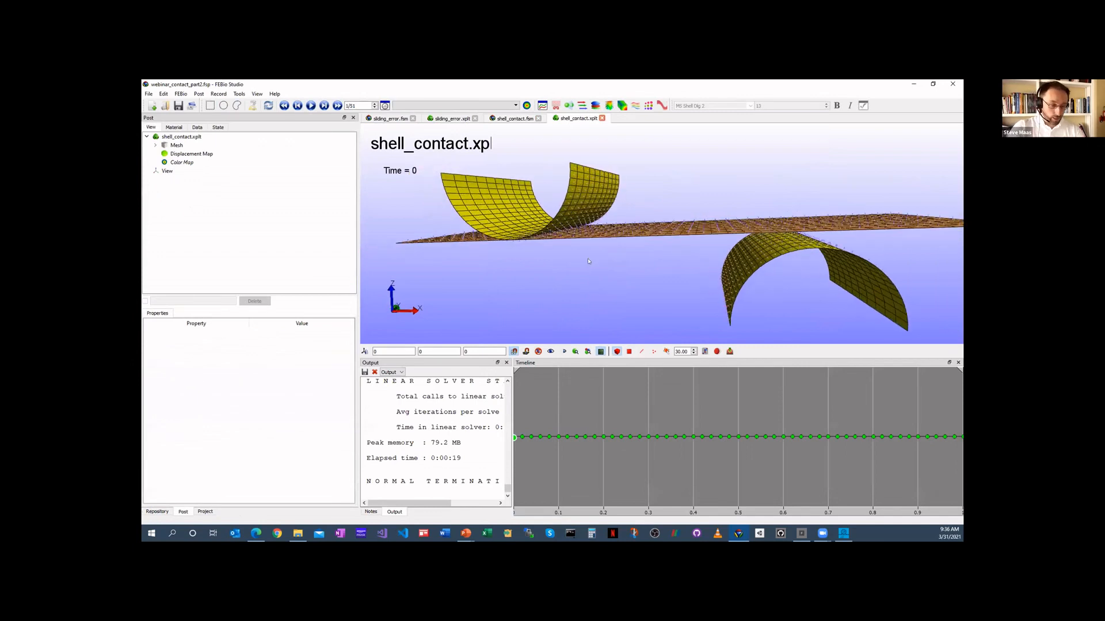
{"action": "left_click_drag", "start_coordinate": [644, 268], "coordinate": [605, 274]}
{"action": "scroll", "coordinate": [618, 273], "scroll_direction": "down", "scroll_amount": 3}
{"action": "left_click_drag", "start_coordinate": [522, 436], "coordinate": [961, 423]}
- Examine the deformed sheet's contact with the upper curved shell and with the lower arched shell at time 1
{"action": "left_click_drag", "start_coordinate": [573, 310], "coordinate": [583, 304]}
{"action": "right_click_drag", "start_coordinate": [584, 308], "coordinate": [616, 285]}
{"action": "scroll", "coordinate": [611, 283], "scroll_direction": "up", "scroll_amount": 5}
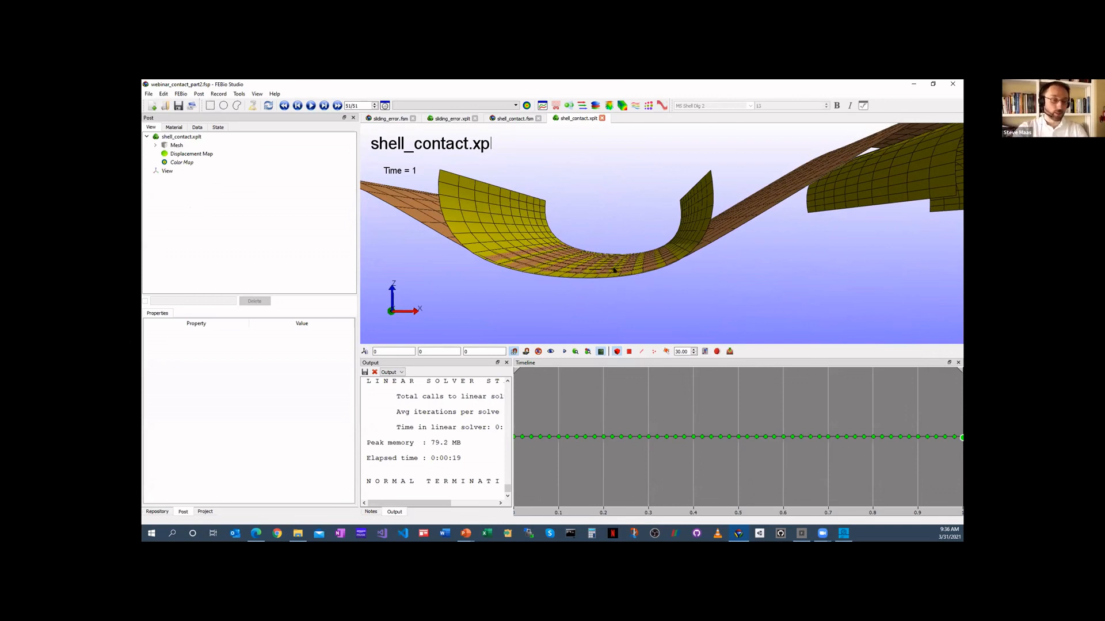
{"action": "right_click_drag", "start_coordinate": [637, 278], "coordinate": [671, 262]}
{"action": "left_click_drag", "start_coordinate": [655, 266], "coordinate": [636, 263]}
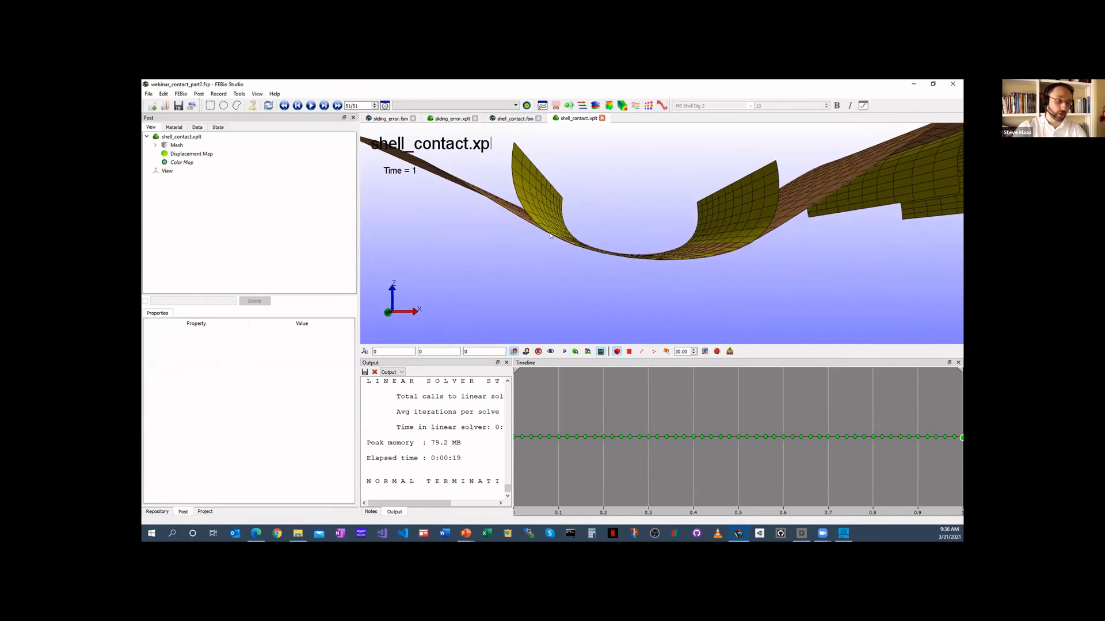
{"action": "left_click_drag", "start_coordinate": [593, 260], "coordinate": [622, 248]}
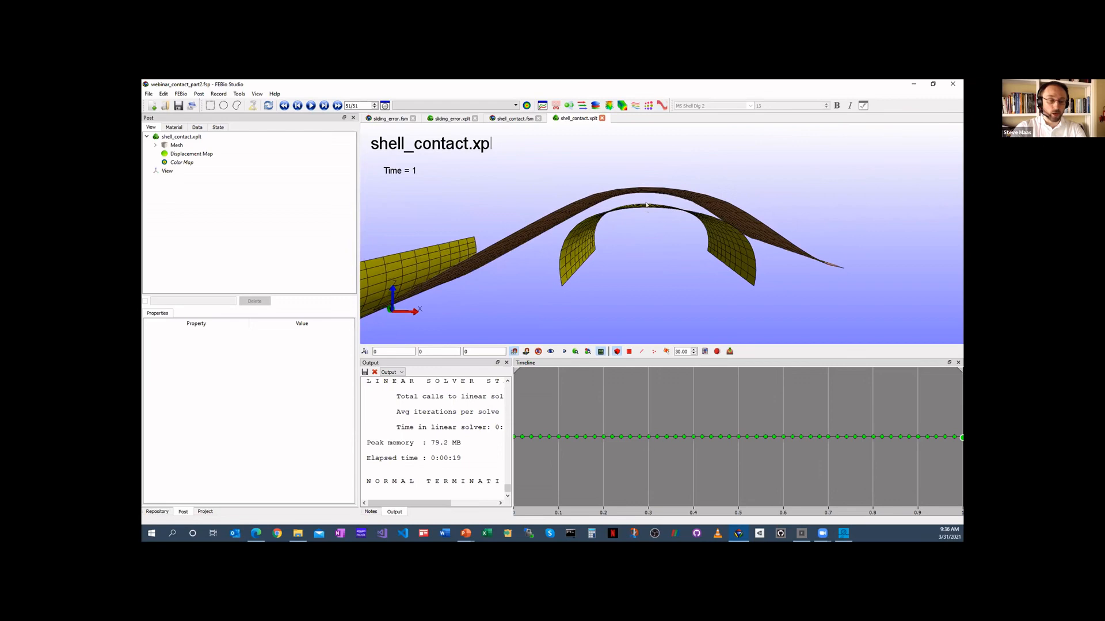
{"action": "scroll", "coordinate": [653, 229], "scroll_direction": "up", "scroll_amount": 2}
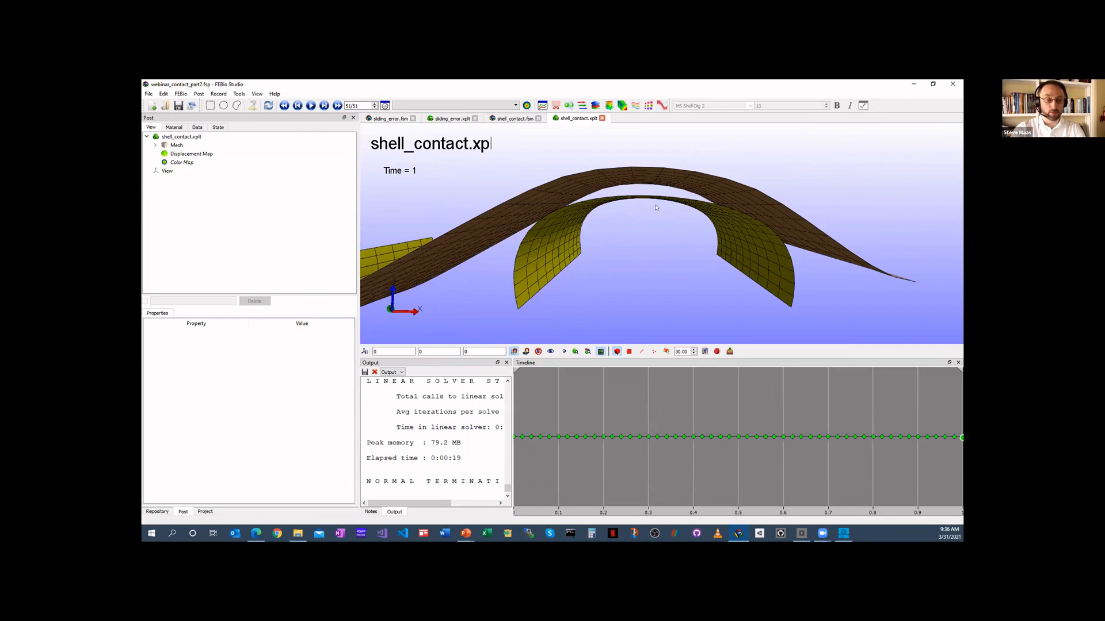
{"action": "left_click_drag", "start_coordinate": [638, 225], "coordinate": [638, 227]}
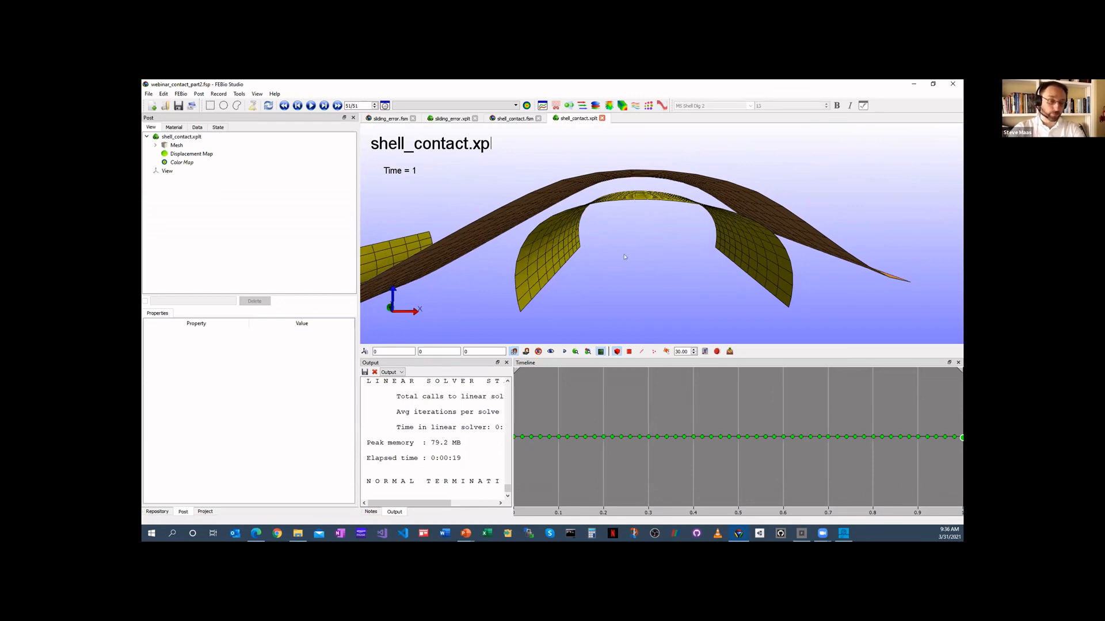
{"action": "left_click_drag", "start_coordinate": [610, 261], "coordinate": [672, 232]}
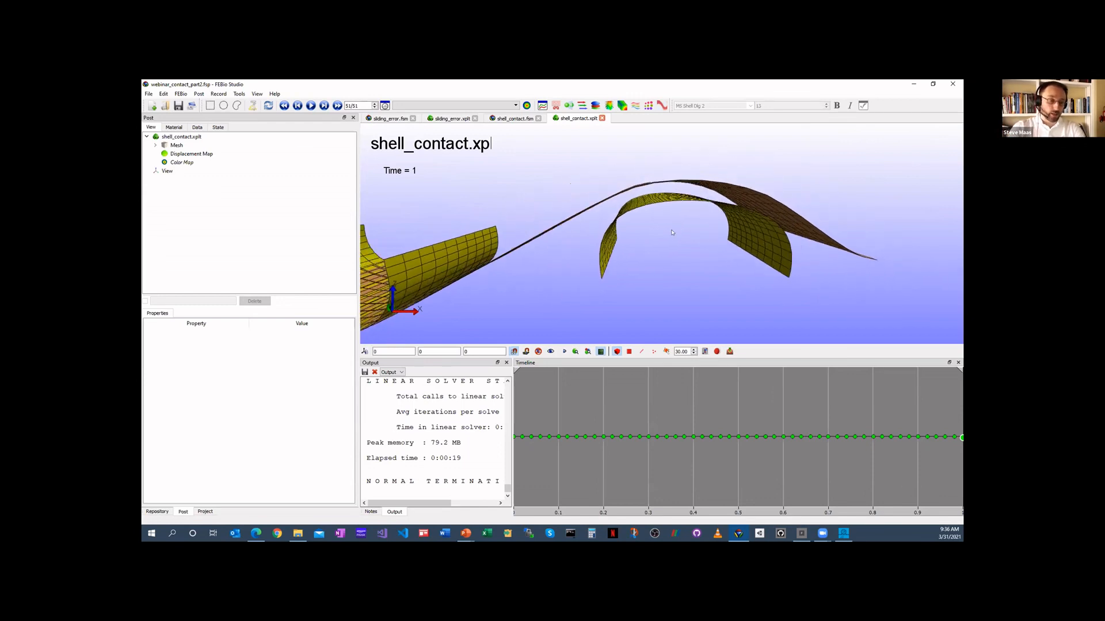
{"action": "left_click_drag", "start_coordinate": [662, 253], "coordinate": [622, 251]}
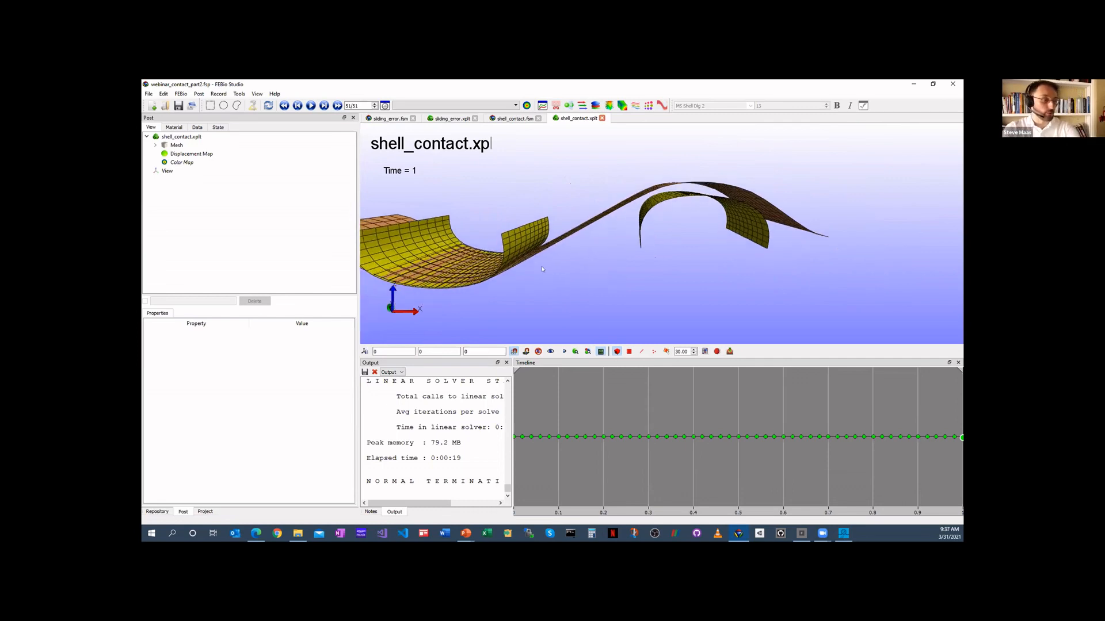
{"action": "left_click_drag", "start_coordinate": [559, 283], "coordinate": [557, 278]}
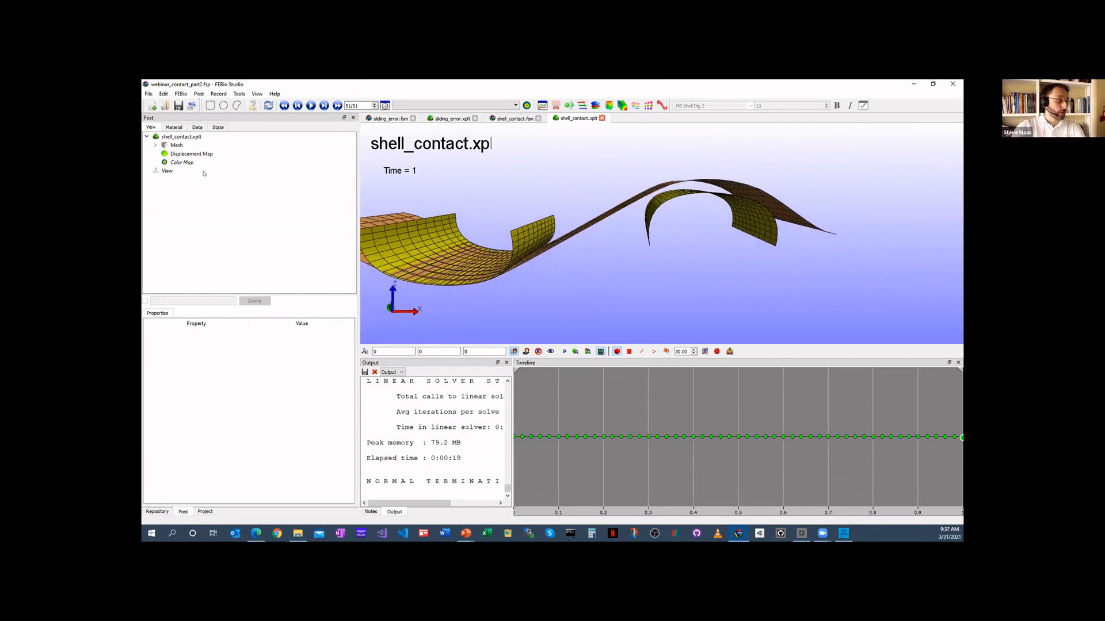
- Set the shell_contact.xplt results to render shells as hexes so the shell thickness is displayed
{"action": "left_click", "coordinate": [171, 138]}
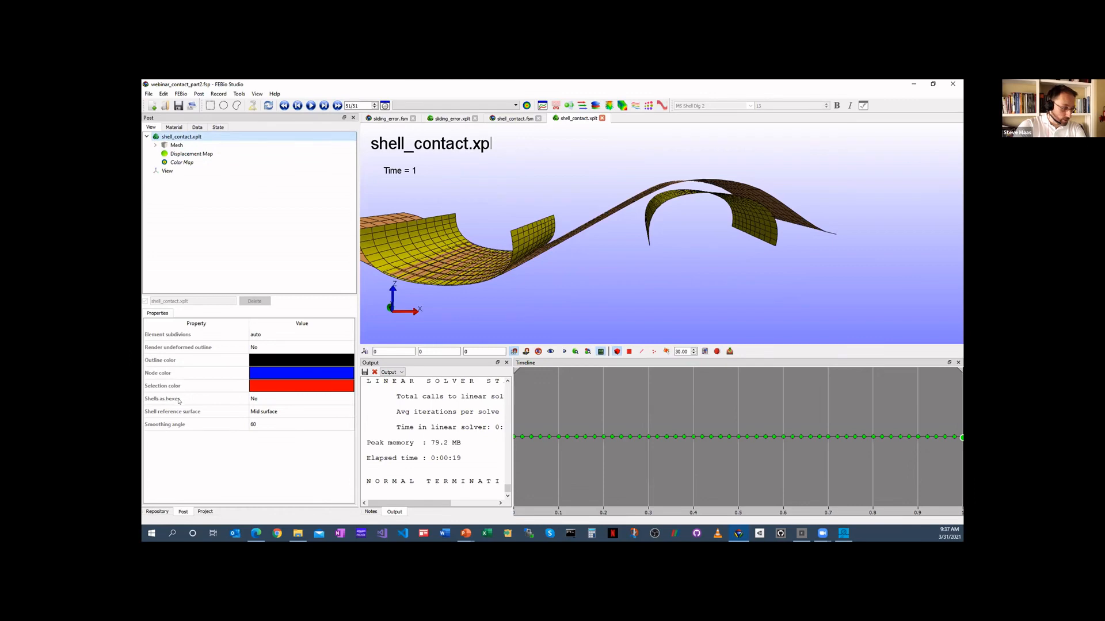
{"action": "left_click", "coordinate": [281, 399]}
{"action": "left_click", "coordinate": [283, 399]}
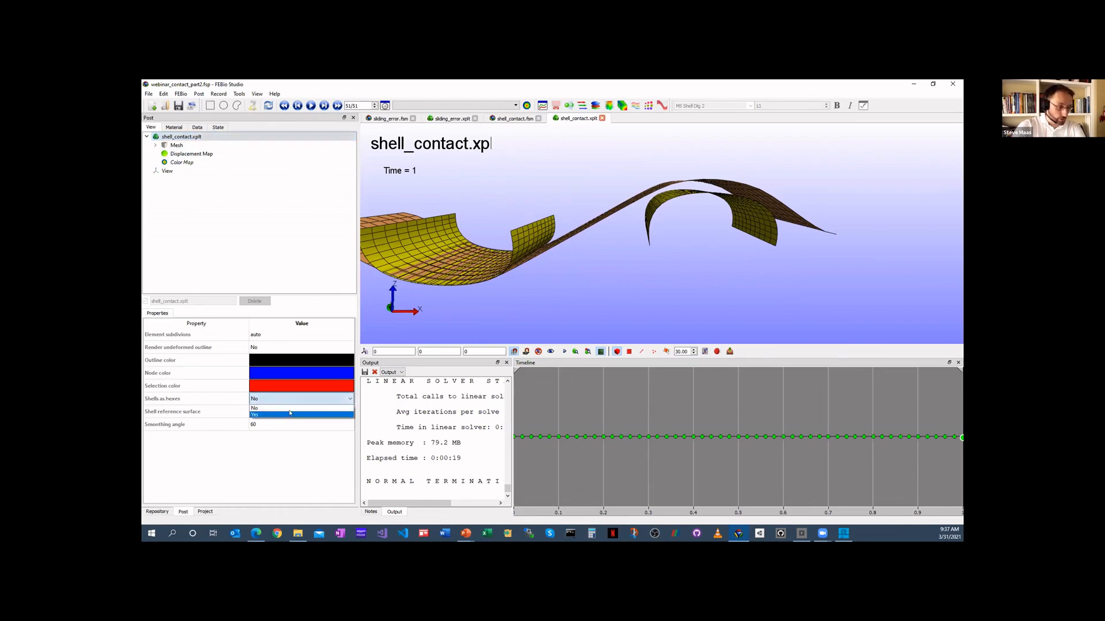
{"action": "left_click", "coordinate": [290, 413]}
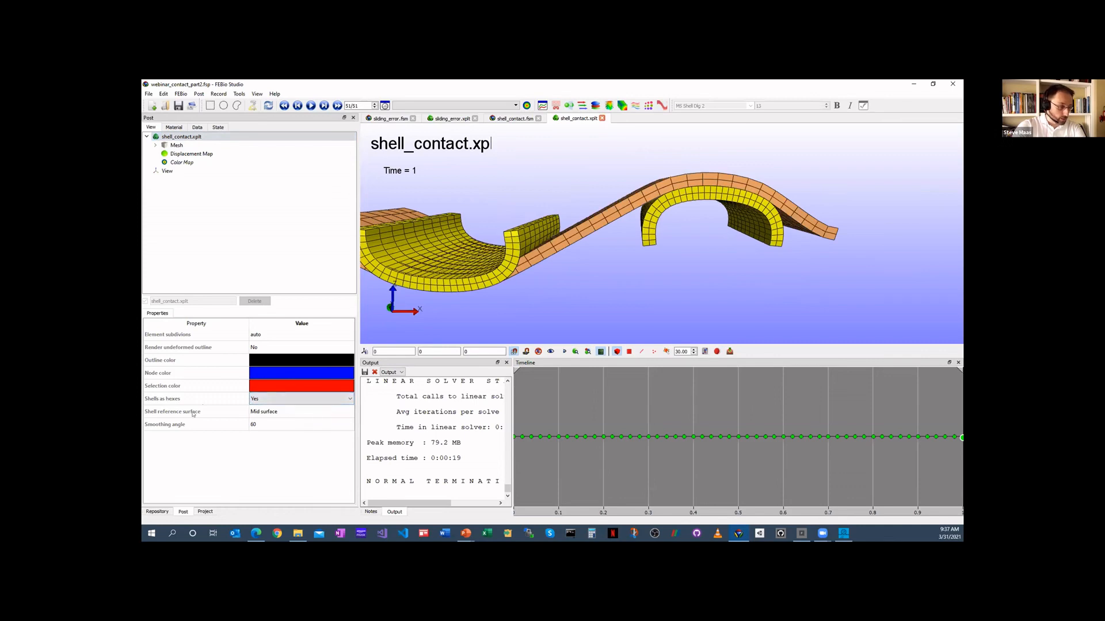
- Set the shell reference surface to top surface and inspect the sheet's contact with both curved shells
{"action": "left_click", "coordinate": [261, 412]}
{"action": "left_click", "coordinate": [262, 412]}
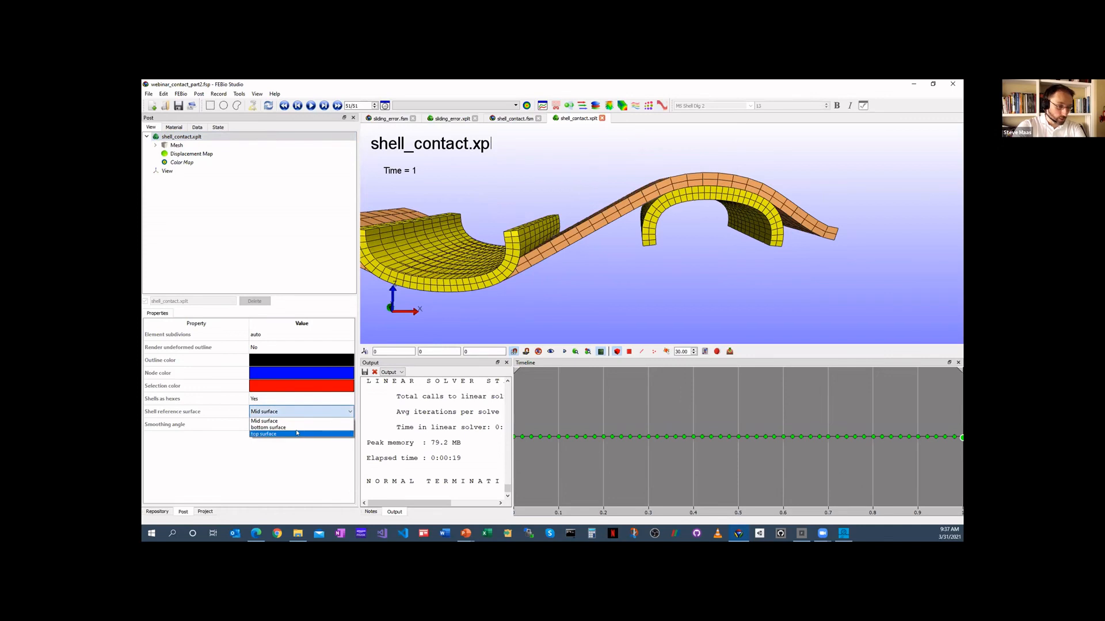
{"action": "left_click", "coordinate": [297, 433]}
{"action": "left_click_drag", "start_coordinate": [493, 295], "coordinate": [494, 260]}
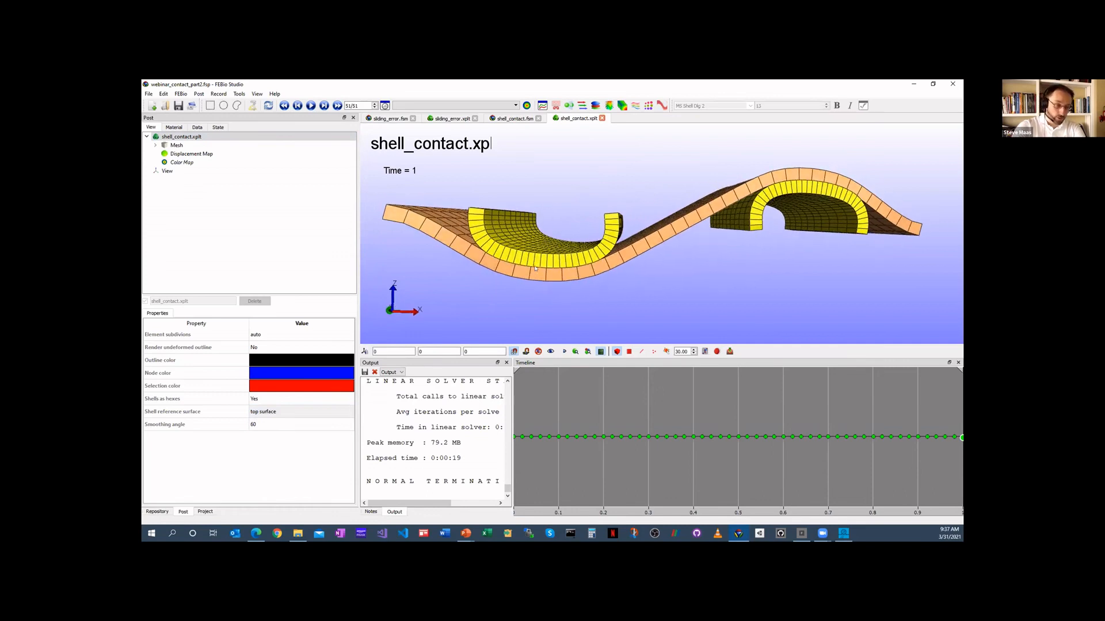
{"action": "left_click_drag", "start_coordinate": [814, 221], "coordinate": [776, 196]}
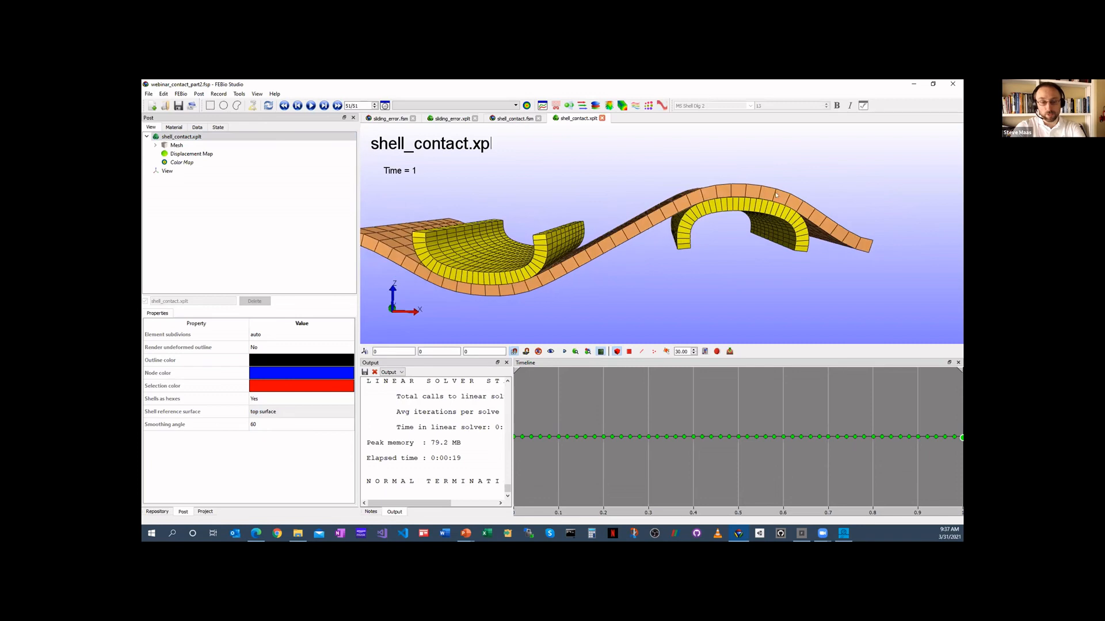
{"action": "scroll", "coordinate": [726, 242], "scroll_direction": "down", "scroll_amount": 5}
{"action": "key", "text": "alt+Tab"}
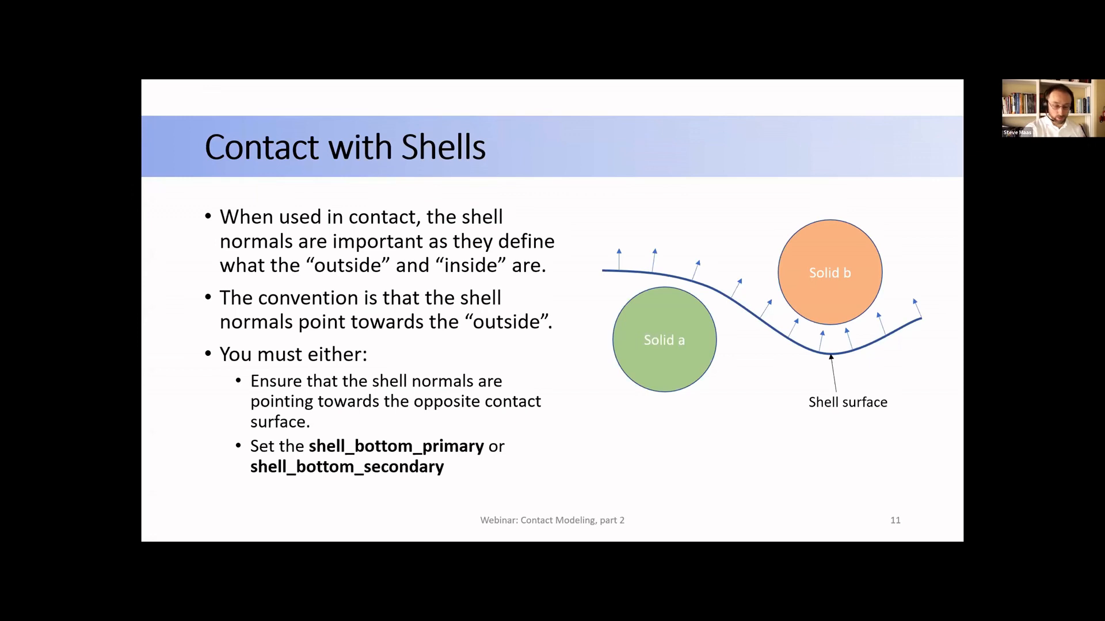
{"action": "key", "text": "Right"}
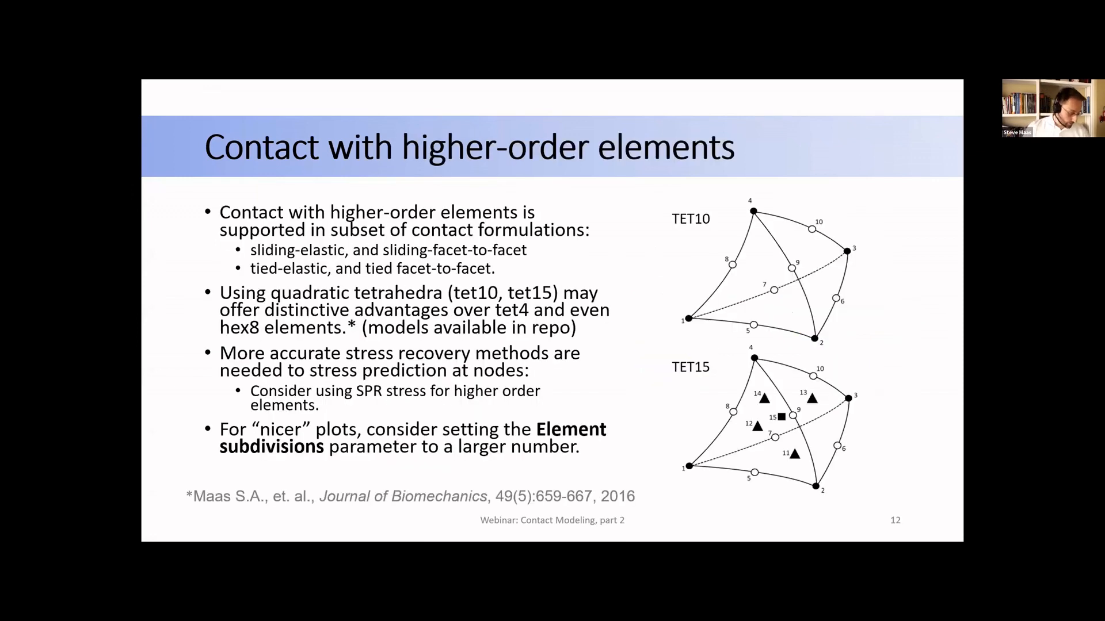
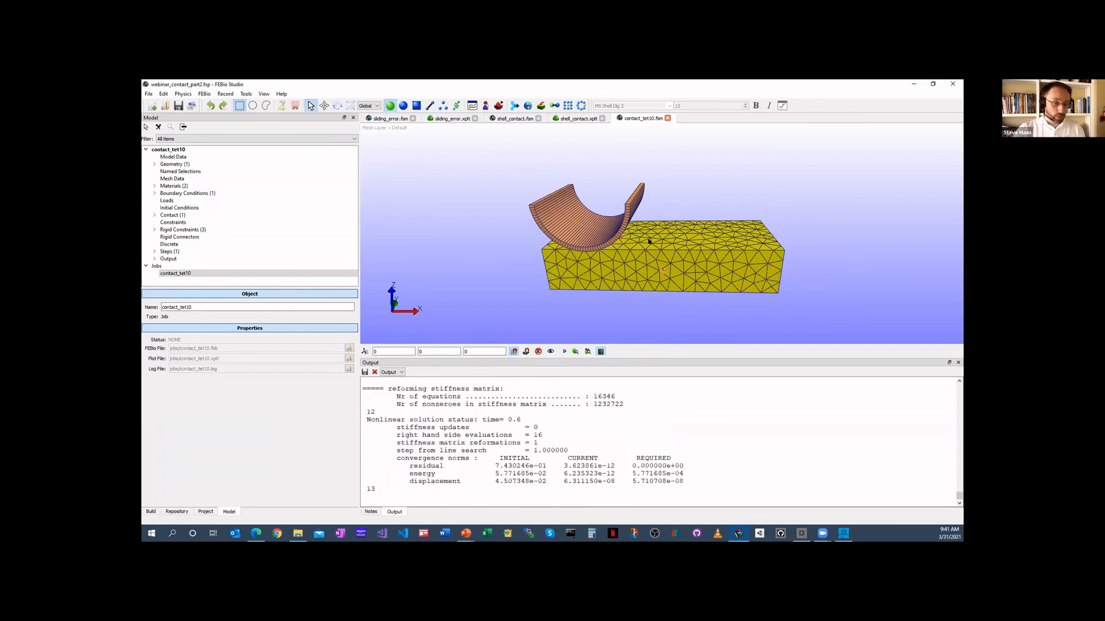
- Inspect the mesh of the contact_tet10 object and check its TET10 and HEX20 element types
{"action": "scroll", "coordinate": [649, 254], "scroll_direction": "up", "scroll_amount": 8}
{"action": "scroll", "coordinate": [649, 254], "scroll_direction": "down", "scroll_amount": 5}
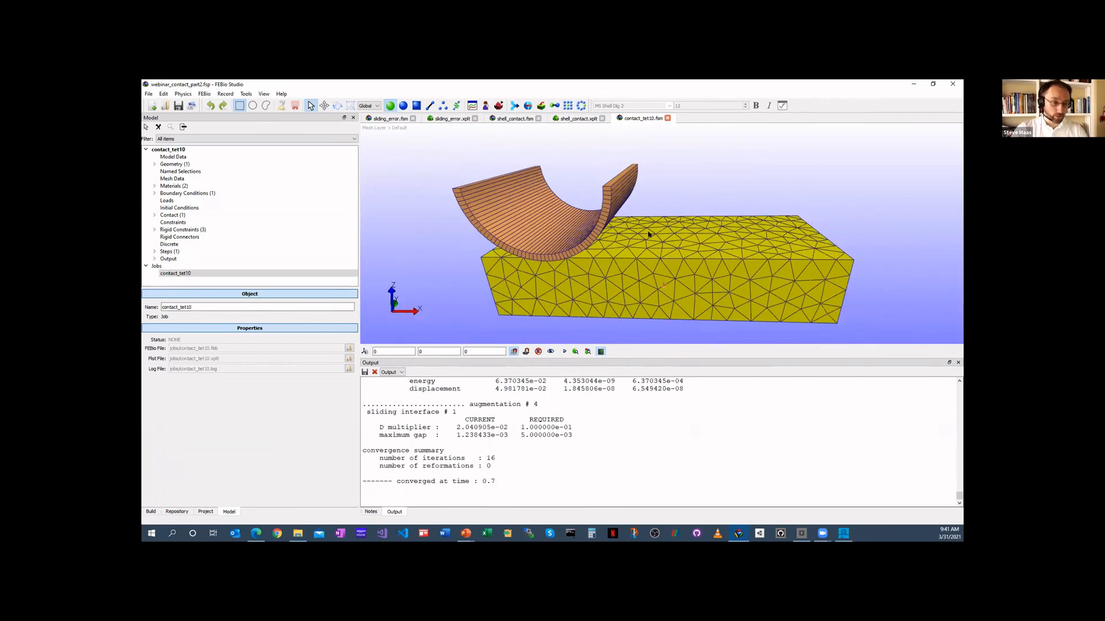
{"action": "left_click", "coordinate": [631, 242]}
{"action": "left_click", "coordinate": [485, 105]}
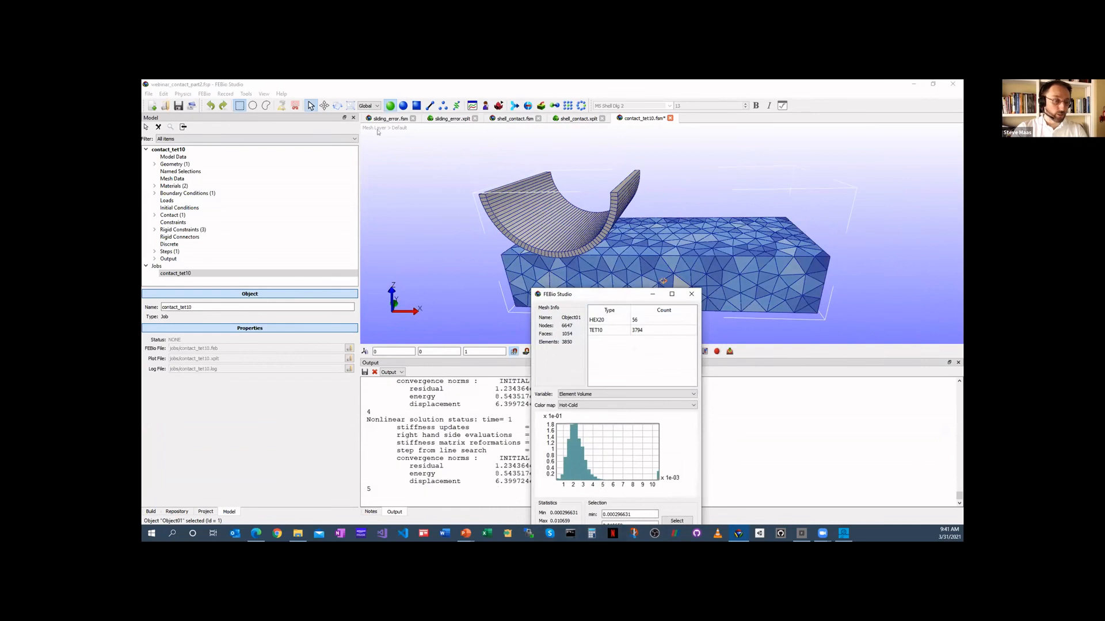
{"action": "left_click", "coordinate": [376, 166]}
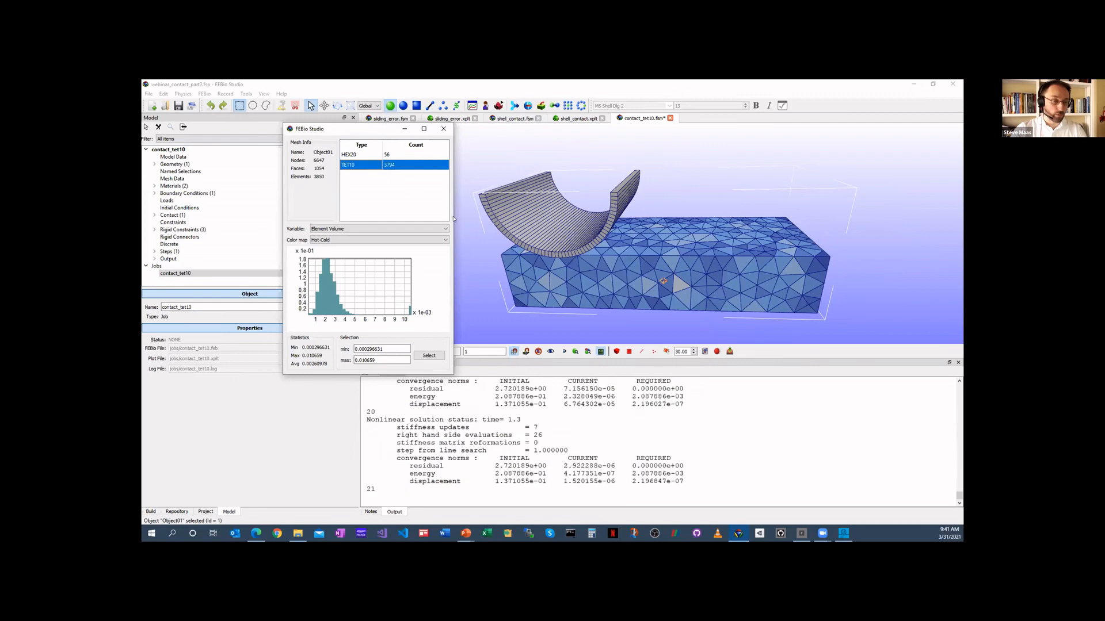
{"action": "left_click", "coordinate": [362, 156]}
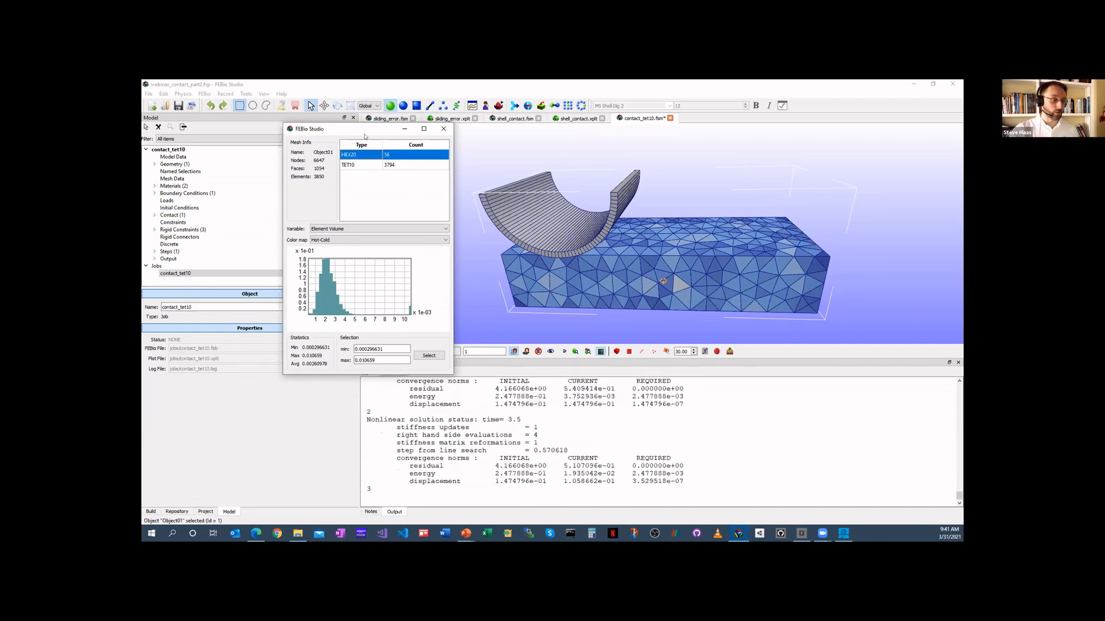
{"action": "left_click_drag", "start_coordinate": [367, 136], "coordinate": [389, 139]}
{"action": "left_click", "coordinate": [465, 133]}
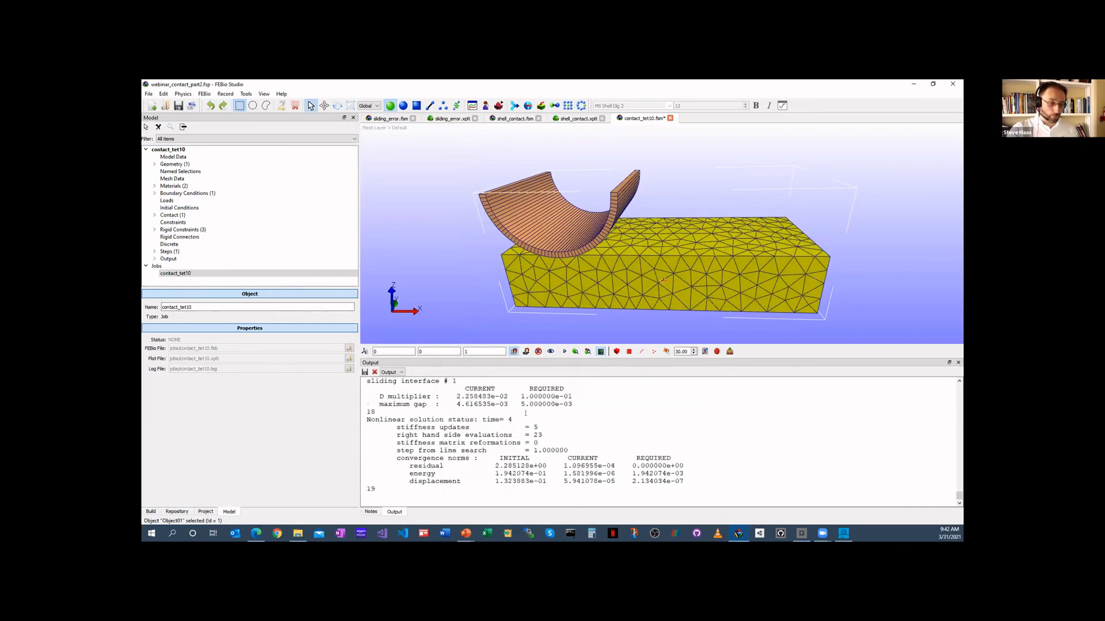
- Load the contact_tet10 results and advance the timeline to time 2.1
{"action": "left_click", "coordinate": [556, 327]}
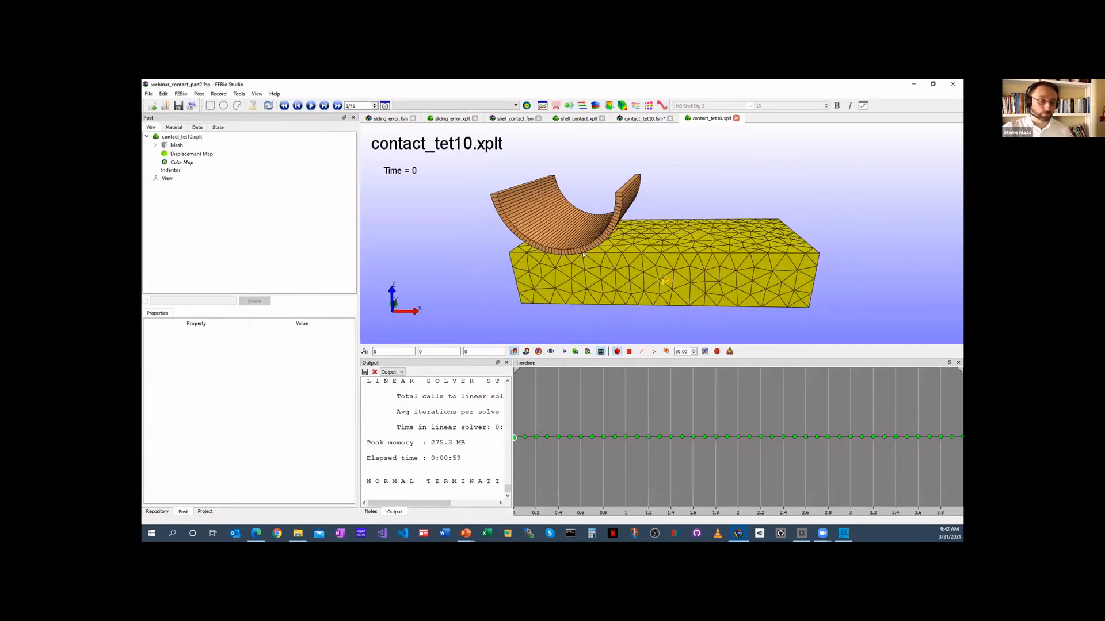
{"action": "mouse_move", "coordinate": [514, 437]}
{"action": "left_mouse_down"}
{"action": "mouse_move", "coordinate": [883, 436]}
{"action": "mouse_move", "coordinate": [748, 435]}
{"action": "left_mouse_up"}
{"action": "left_click_drag", "start_coordinate": [581, 213], "coordinate": [564, 276]}
- Hide the indentor material and view the deformable block from above at time 2.2
{"action": "left_click", "coordinate": [174, 127]}
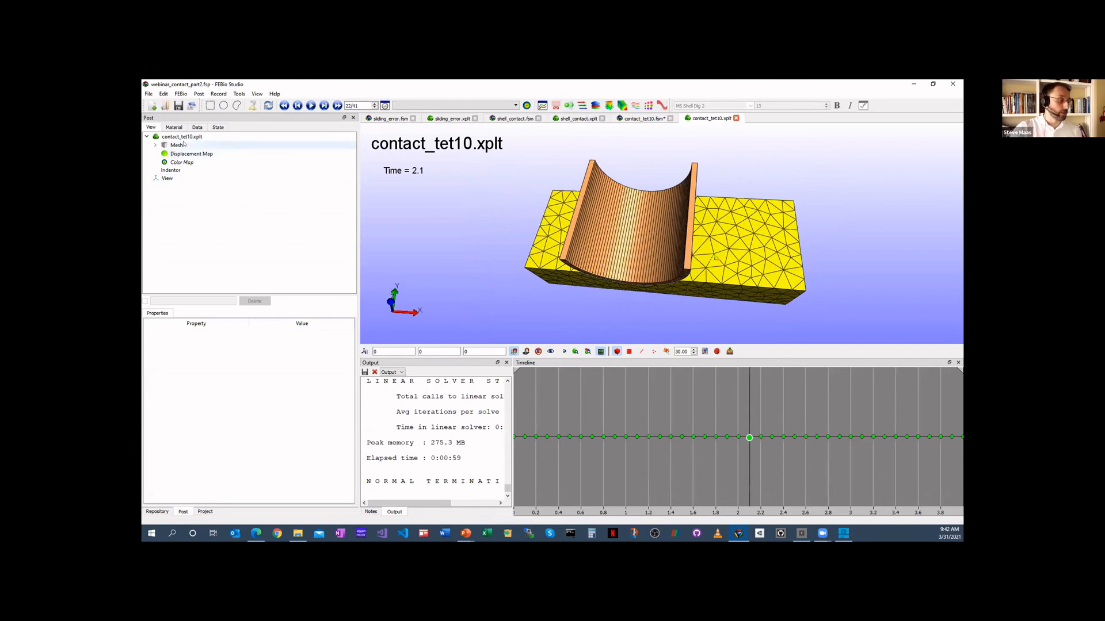
{"action": "left_click", "coordinate": [164, 137]}
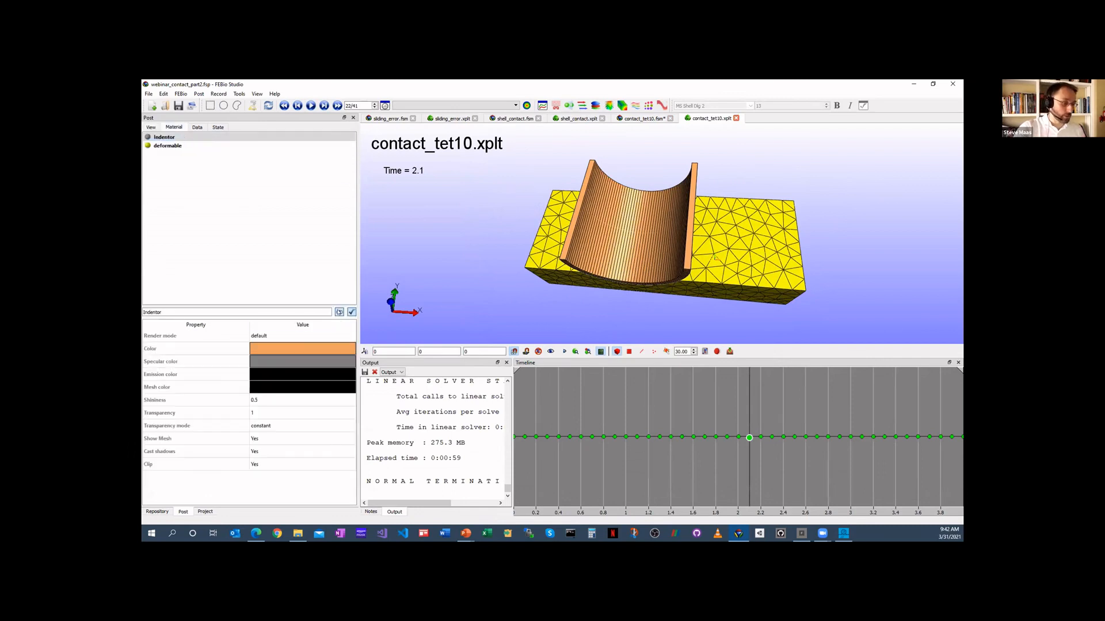
{"action": "left_click", "coordinate": [340, 312]}
{"action": "left_click_drag", "start_coordinate": [555, 305], "coordinate": [545, 256]}
{"action": "left_click", "coordinate": [760, 438]}
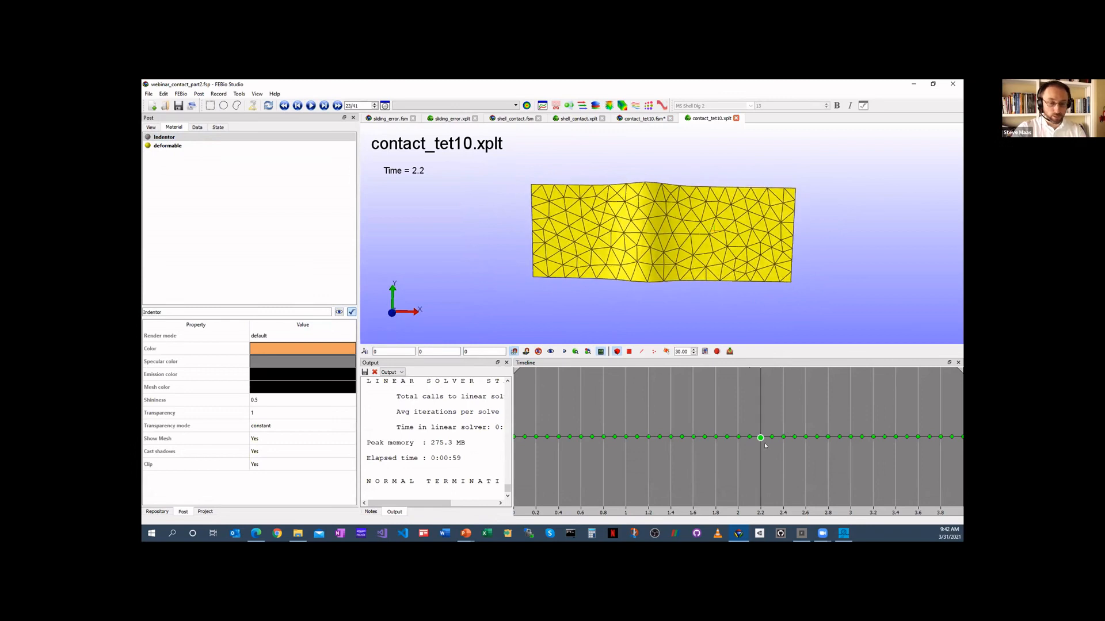
{"action": "left_click_drag", "start_coordinate": [626, 254], "coordinate": [624, 242]}
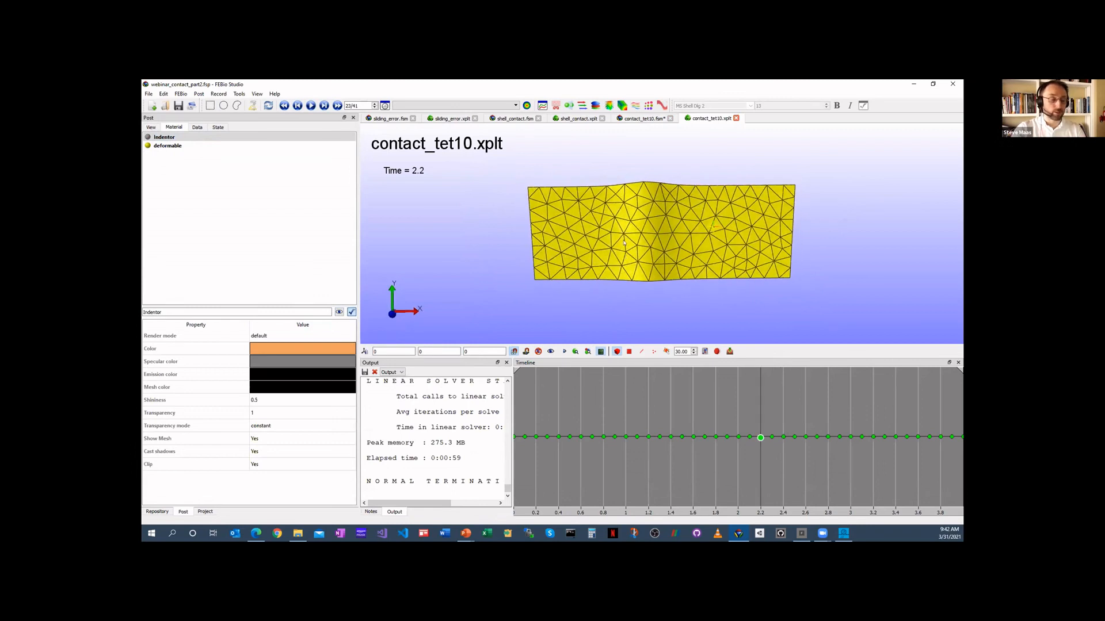
- Check the format of the stress data field and enable the color map with nodal smoothing set to No
{"action": "left_click", "coordinate": [195, 129]}
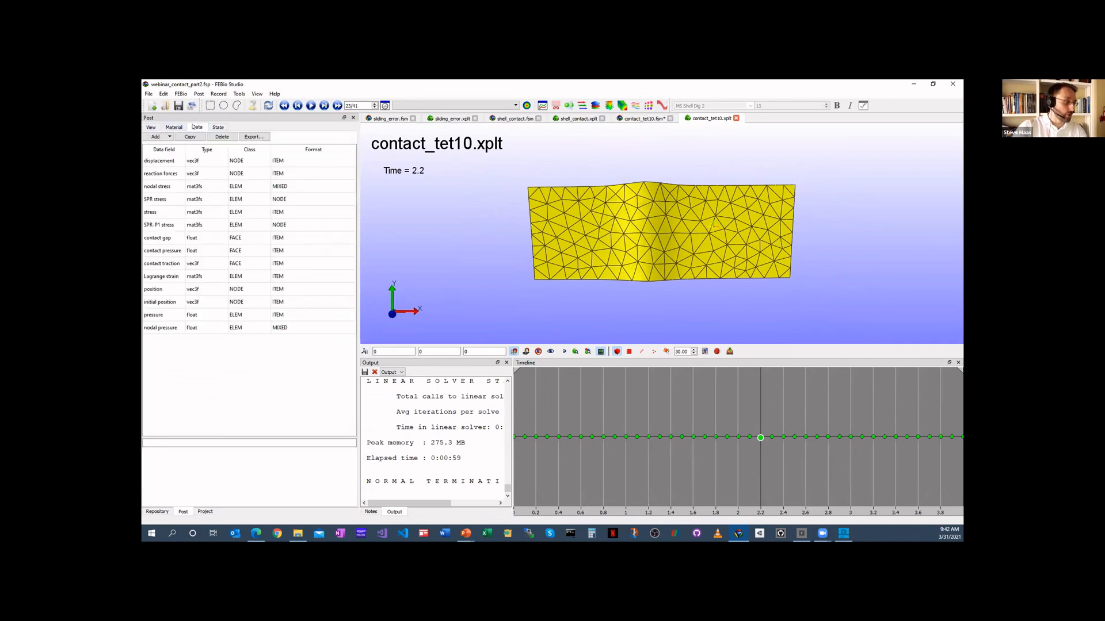
{"action": "left_click", "coordinate": [153, 213]}
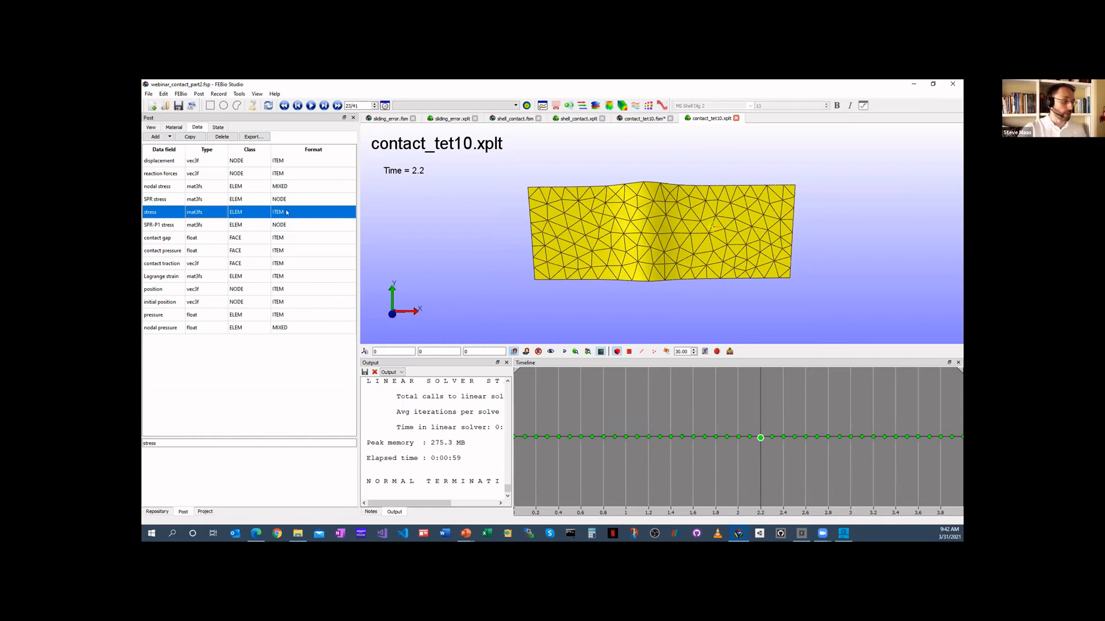
{"action": "left_click", "coordinate": [173, 127]}
{"action": "left_click", "coordinate": [151, 127]}
{"action": "left_click", "coordinate": [182, 162]}
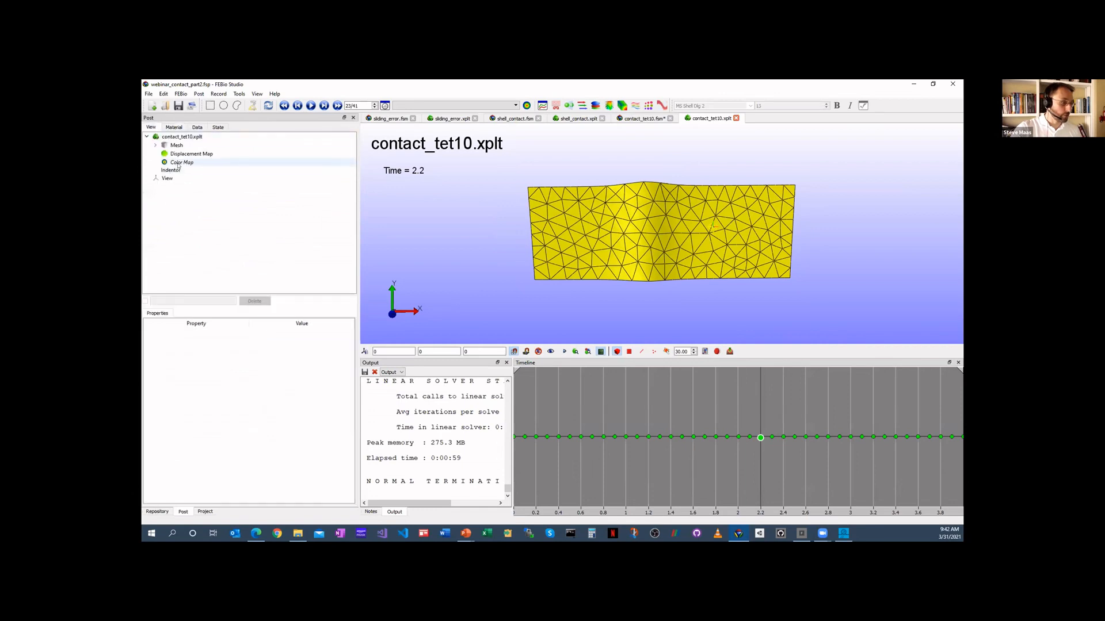
{"action": "left_click", "coordinate": [272, 373]}
{"action": "left_click", "coordinate": [280, 375]}
{"action": "left_click", "coordinate": [269, 382]}
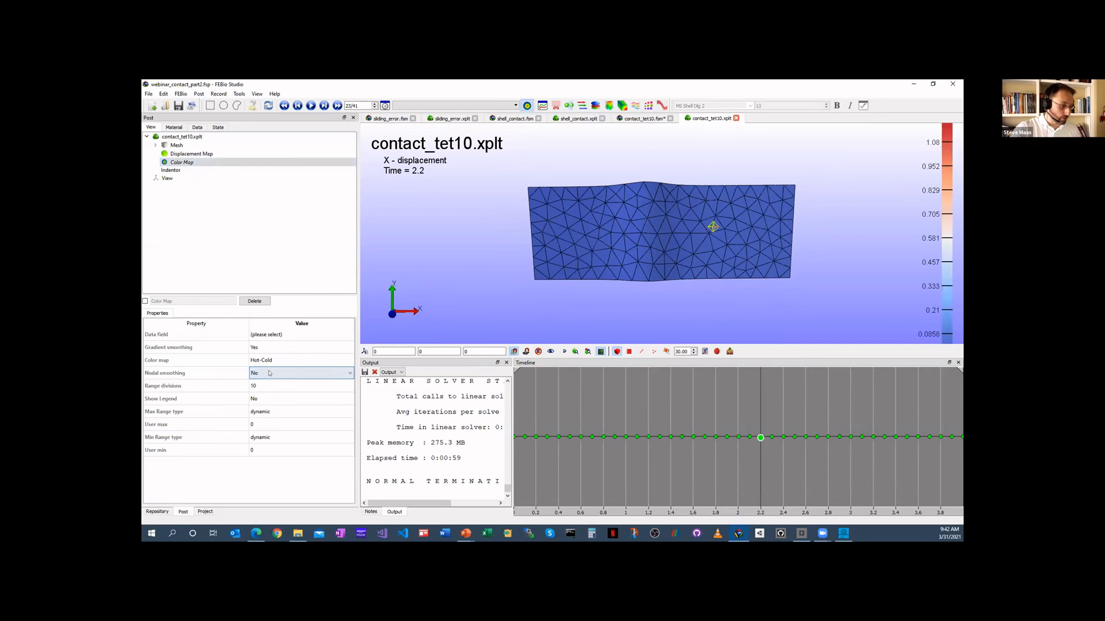
- Plot the 3 Principal stress on the deformable block and examine the contact region
{"action": "left_click_drag", "start_coordinate": [513, 225], "coordinate": [514, 221]}
{"action": "left_click", "coordinate": [432, 106]}
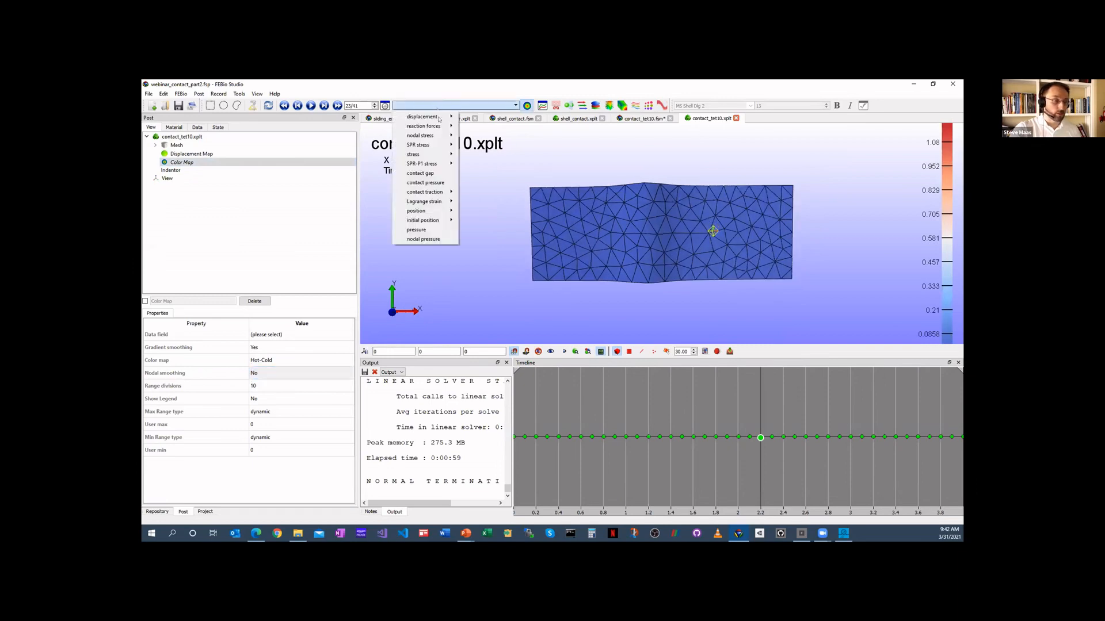
{"action": "mouse_move", "coordinate": [429, 154]}
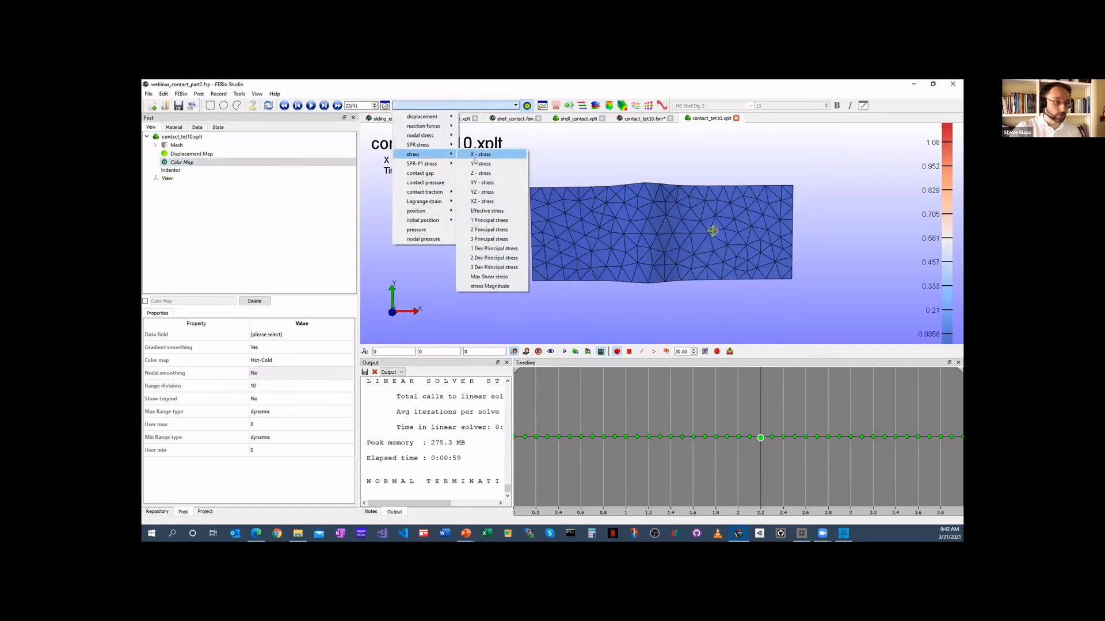
{"action": "left_click", "coordinate": [493, 240]}
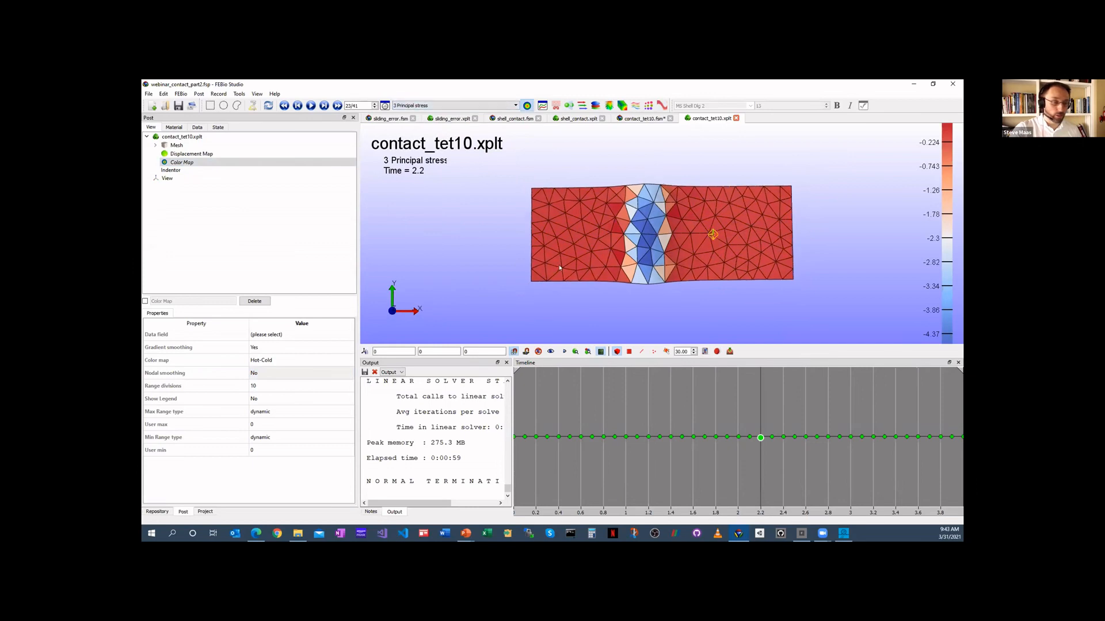
{"action": "scroll", "coordinate": [557, 270], "scroll_direction": "up", "scroll_amount": 4}
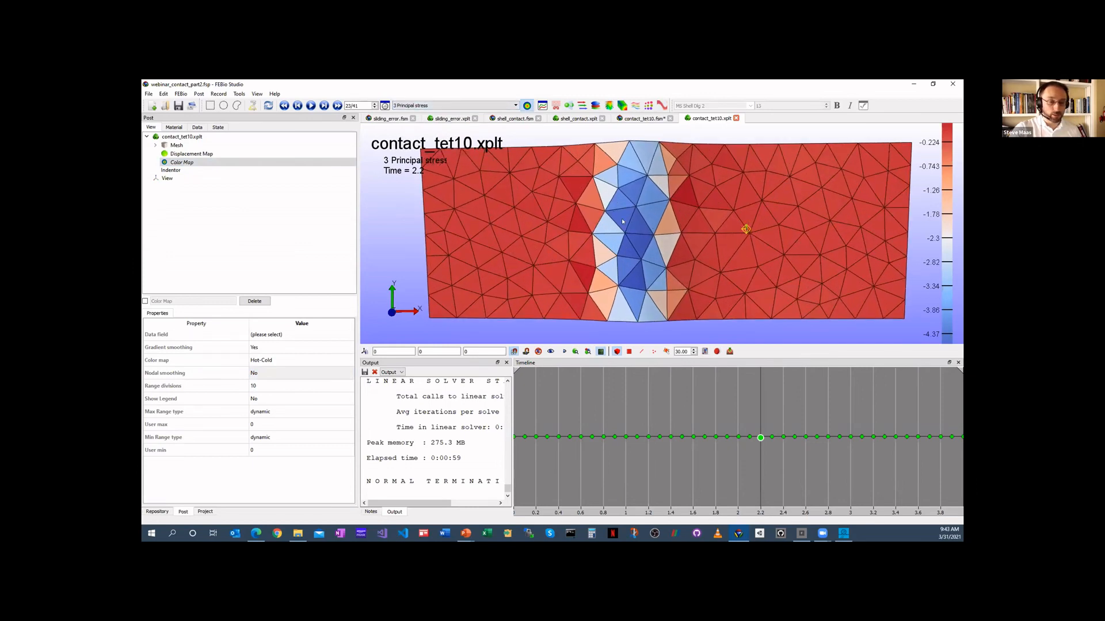
{"action": "scroll", "coordinate": [631, 261], "scroll_direction": "down", "scroll_amount": 2}
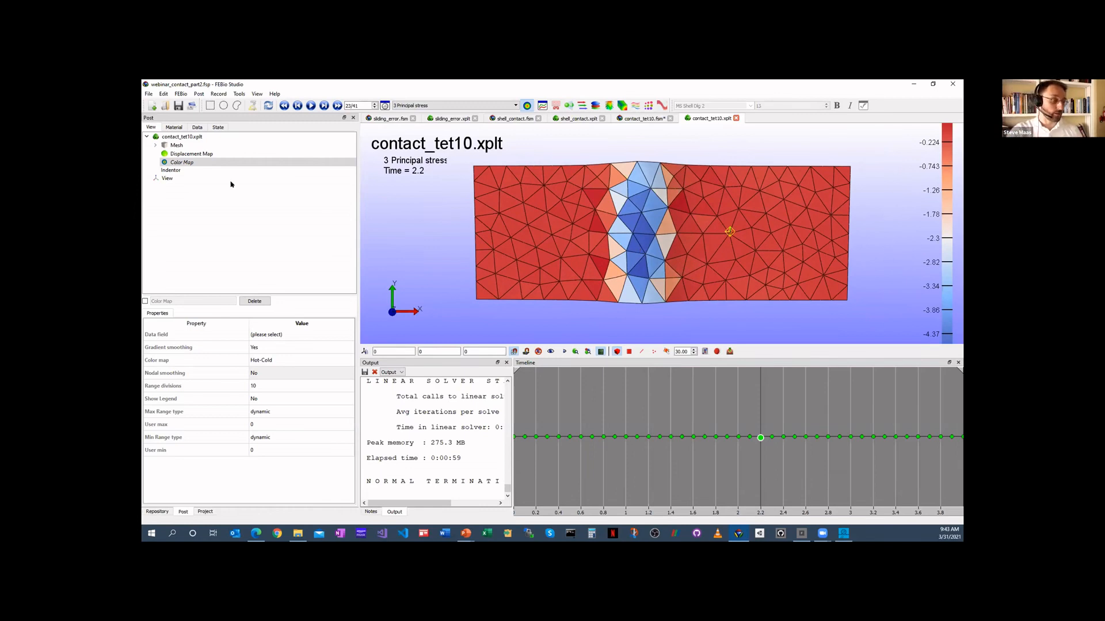
- Check the format of the SPR stress data field and plot the 3 Principal SPR stress on the block
{"action": "left_click", "coordinate": [196, 127]}
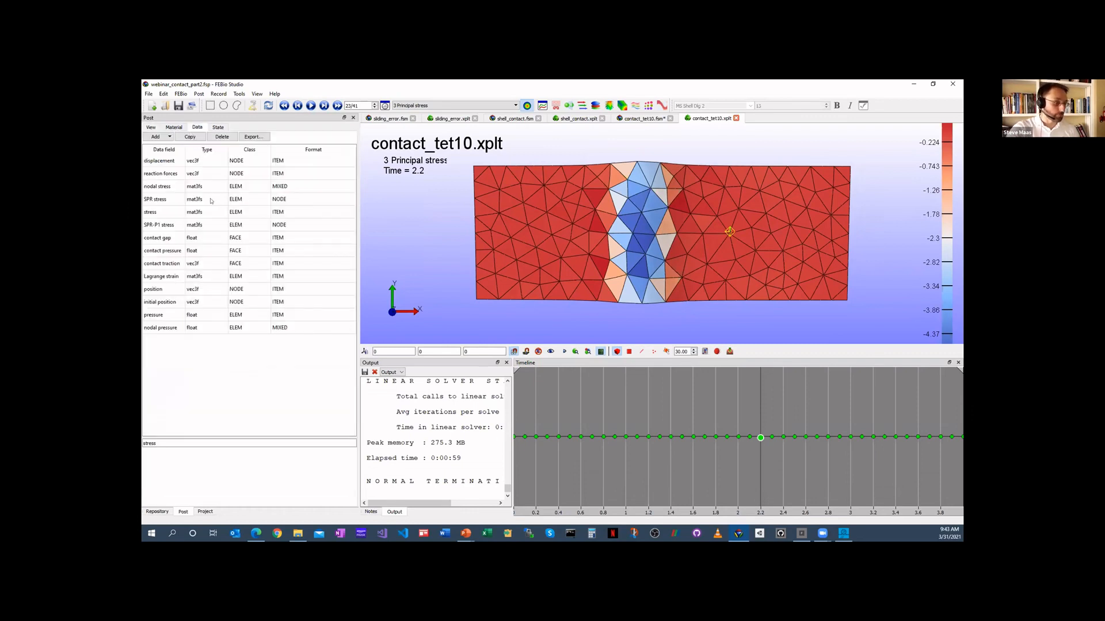
{"action": "left_click", "coordinate": [247, 201]}
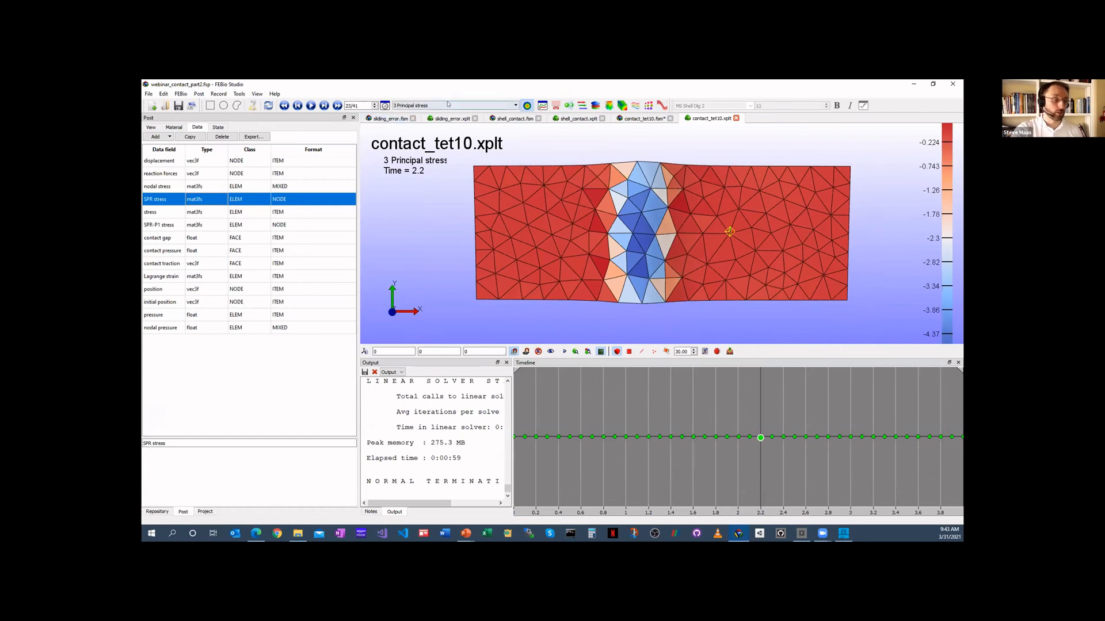
{"action": "left_click", "coordinate": [429, 106]}
{"action": "mouse_move", "coordinate": [431, 145]}
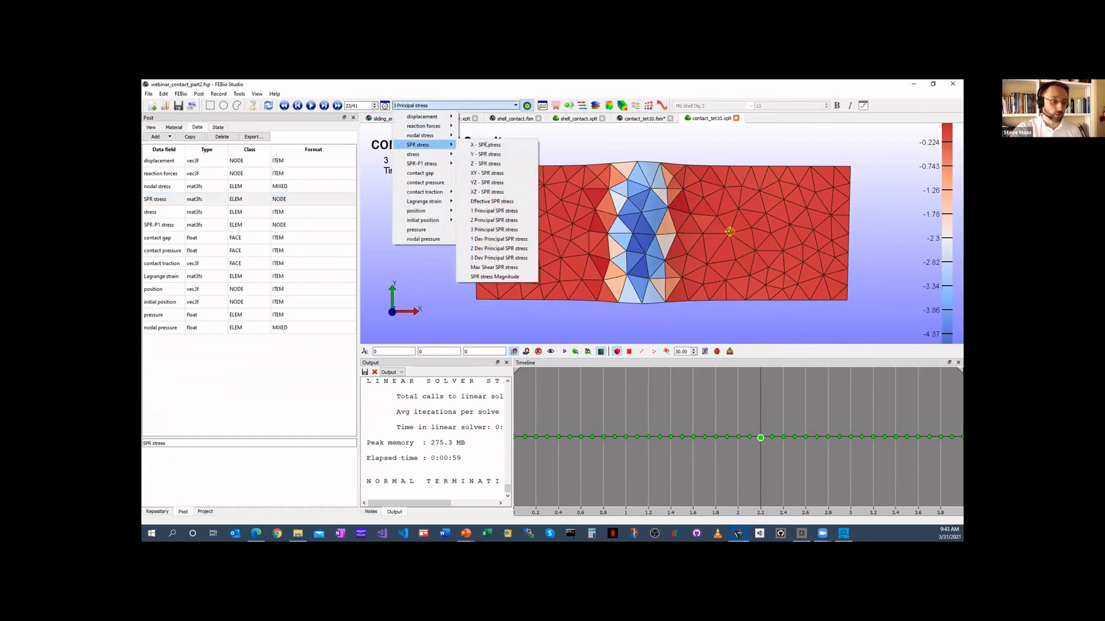
{"action": "left_click", "coordinate": [493, 229]}
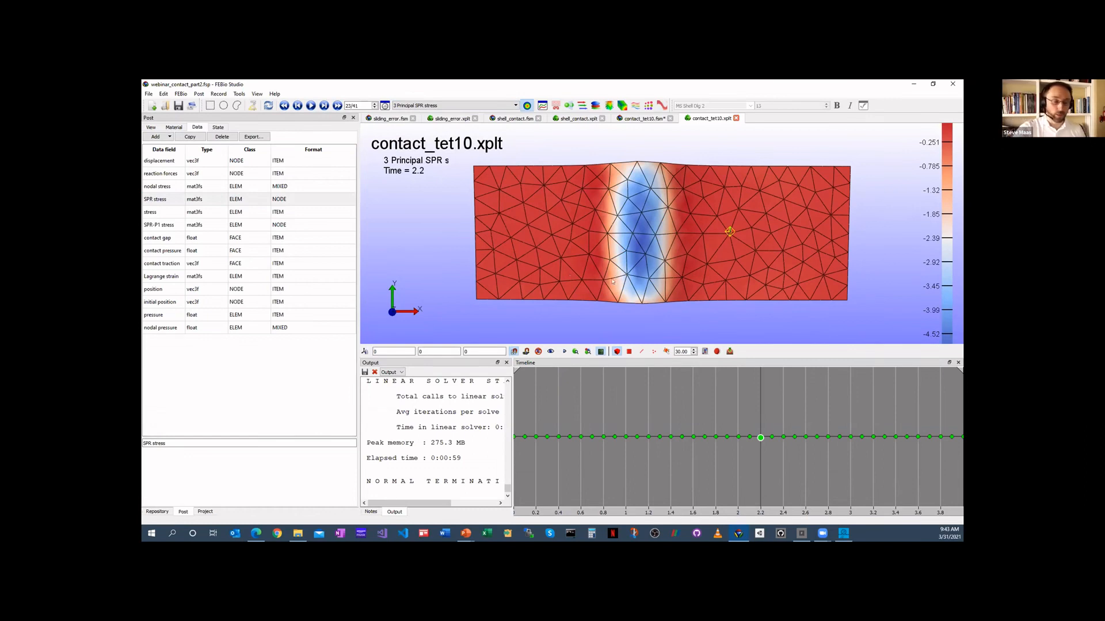
- Try the color map's nodal smoothing options on the SPR stress plot and leave nodal smoothing at No
{"action": "left_click", "coordinate": [155, 127]}
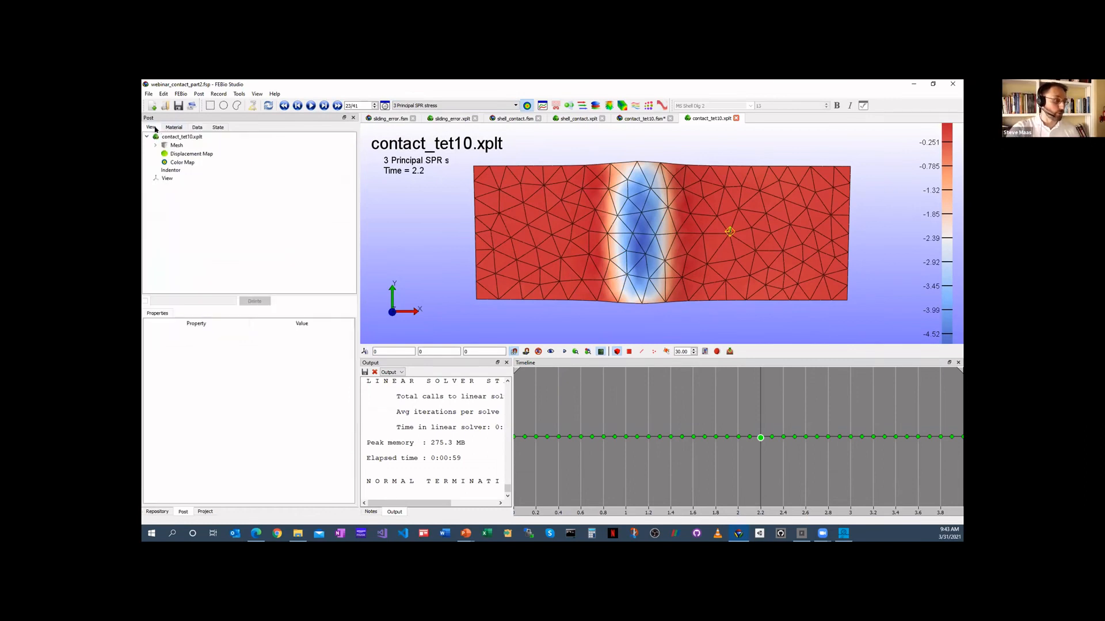
{"action": "left_click", "coordinate": [183, 162]}
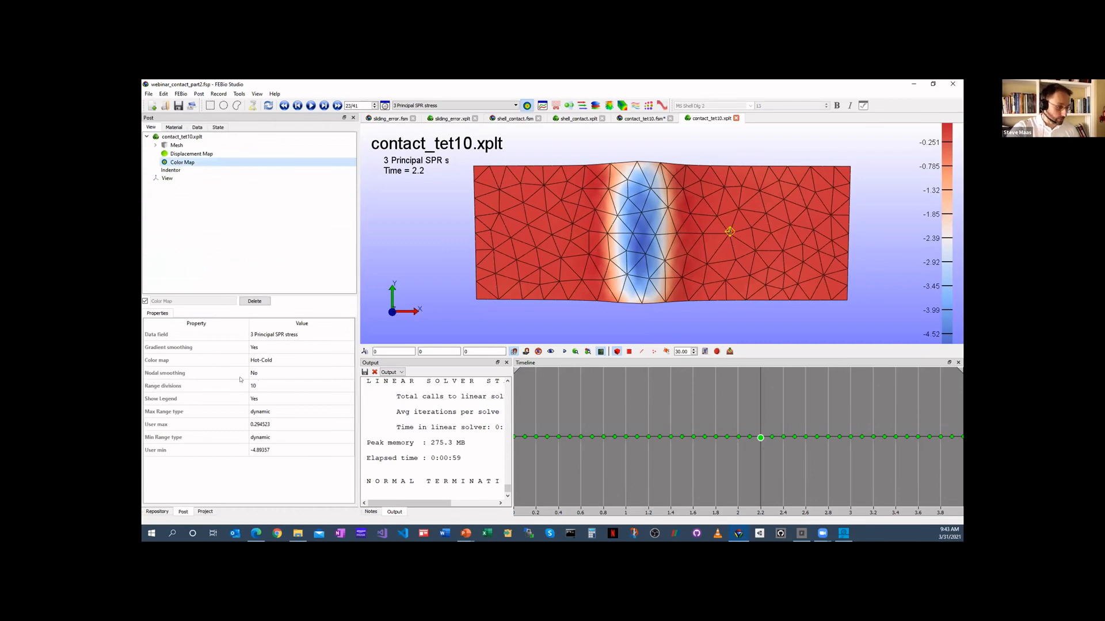
{"action": "left_click", "coordinate": [281, 373]}
{"action": "left_click", "coordinate": [283, 373]}
{"action": "left_click", "coordinate": [283, 388]}
{"action": "left_click", "coordinate": [284, 374]}
{"action": "left_click", "coordinate": [287, 381]}
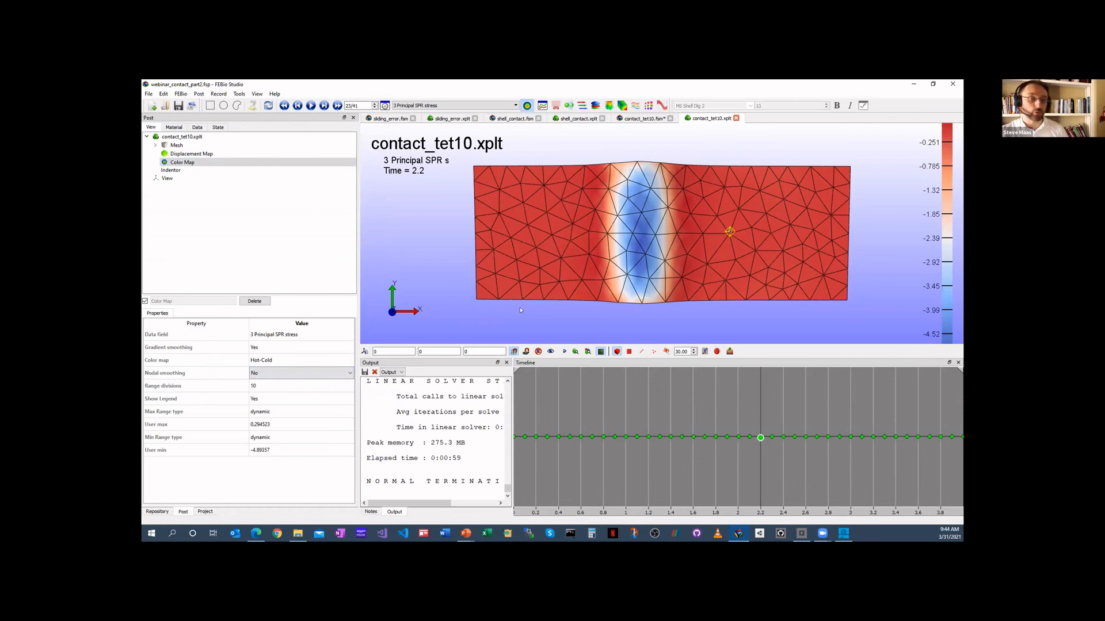
- Return to the contact_tet10 model and open the plot variable editor for its plotfile output
{"action": "left_click", "coordinate": [639, 118]}
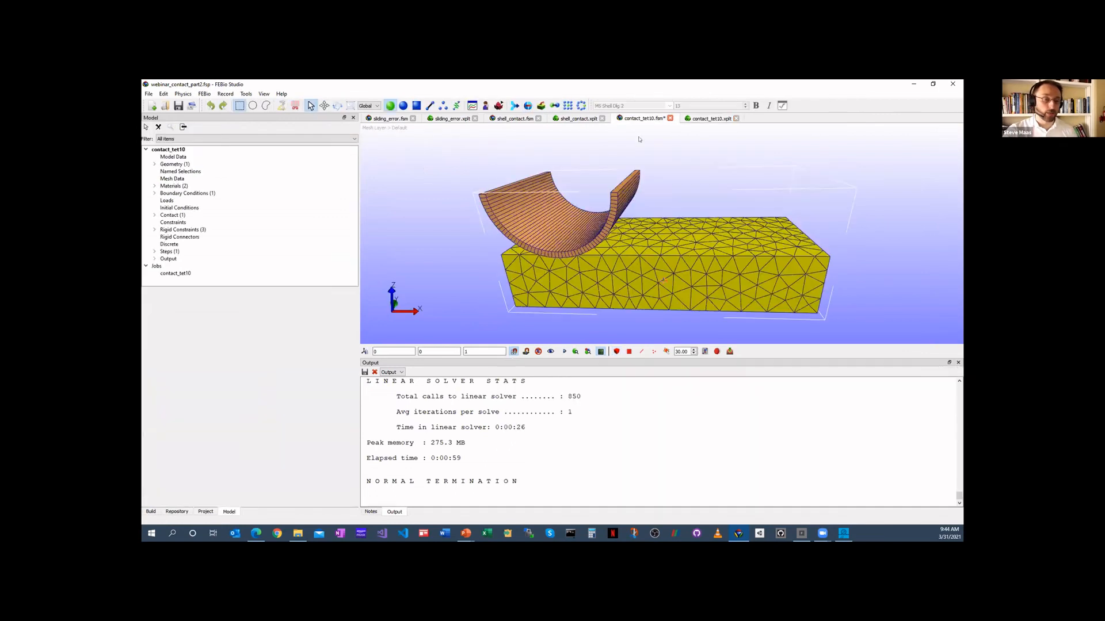
{"action": "left_click", "coordinate": [164, 252]}
{"action": "double_click", "coordinate": [185, 258]}
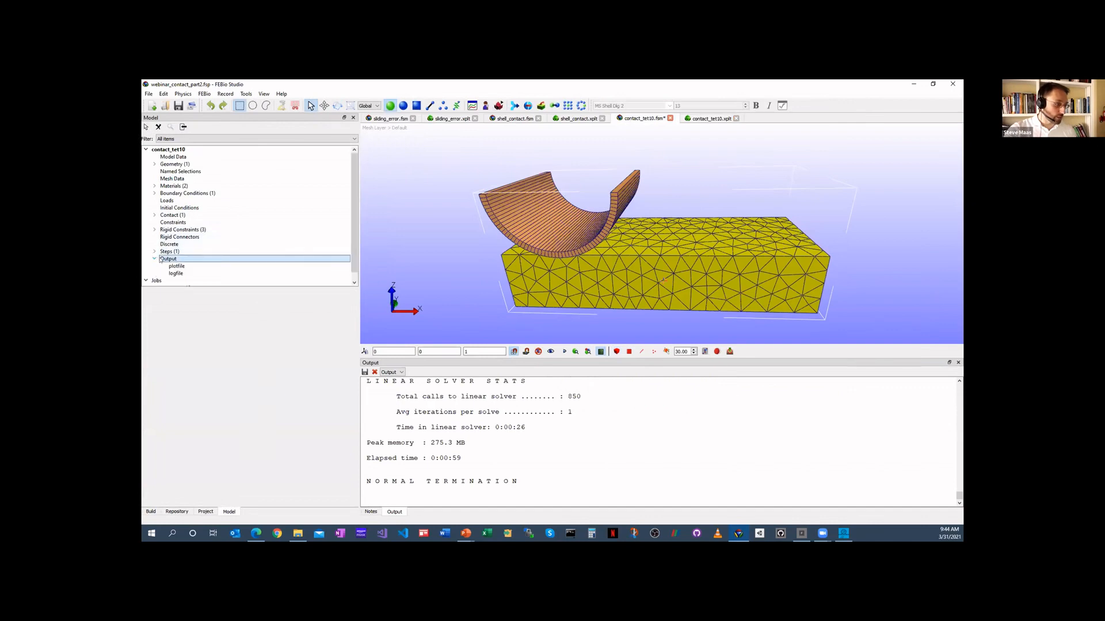
{"action": "left_click", "coordinate": [179, 267]}
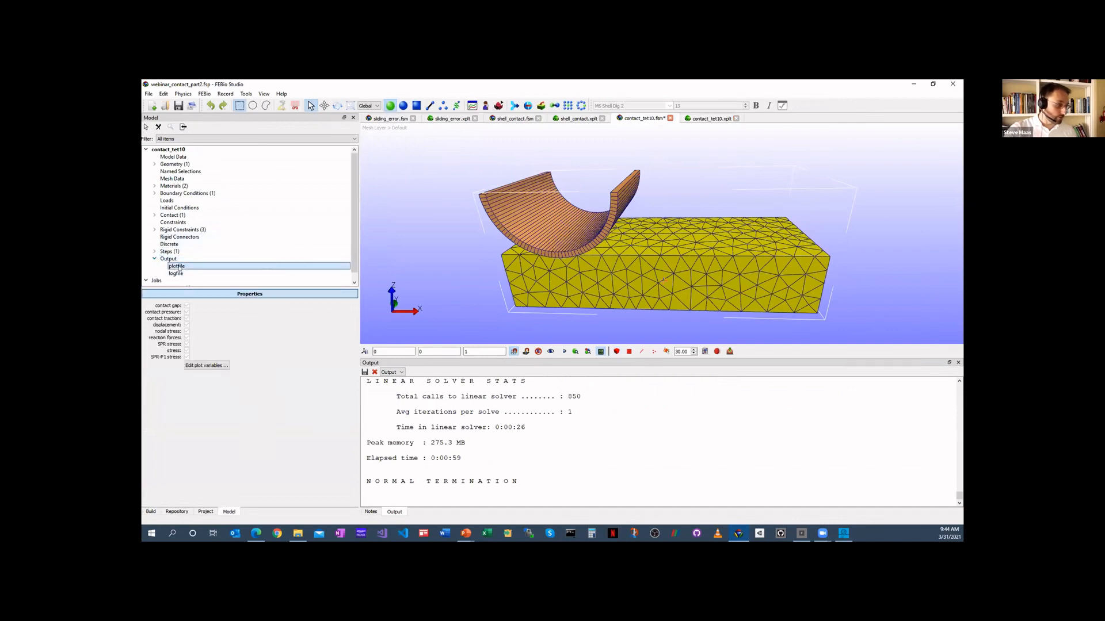
{"action": "left_click", "coordinate": [204, 366]}
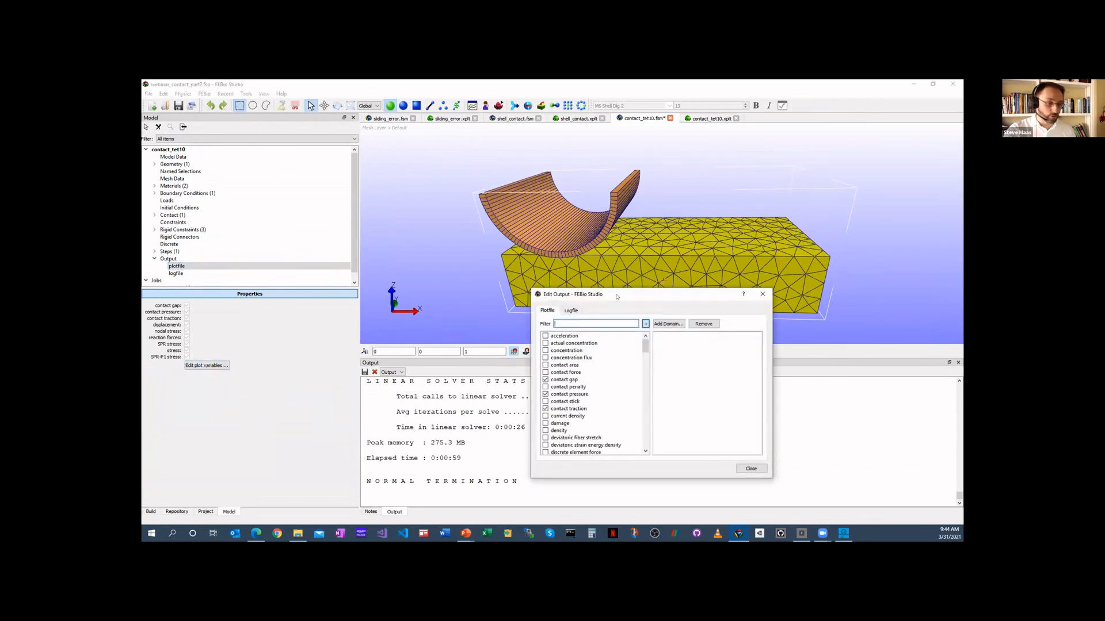
{"action": "left_click_drag", "start_coordinate": [614, 297], "coordinate": [499, 178]}
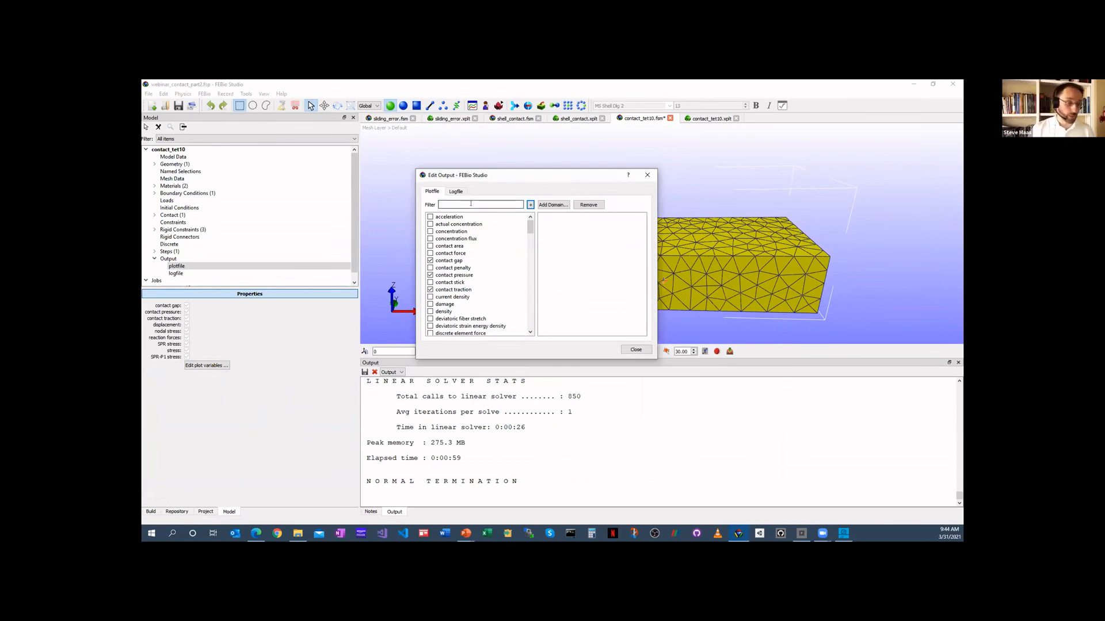
- Filter the plot variables by "stress", review the SPR-P1 stress, nodal stress and SPR stress entries, and close the editor
{"action": "type", "text": "stress"}
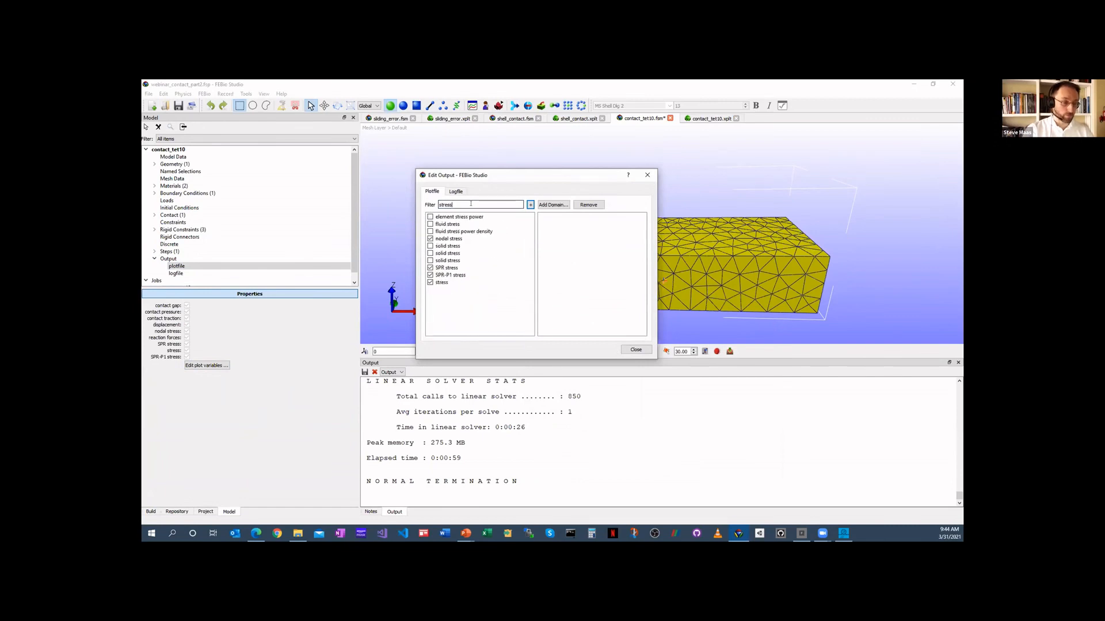
{"action": "left_click", "coordinate": [480, 275]}
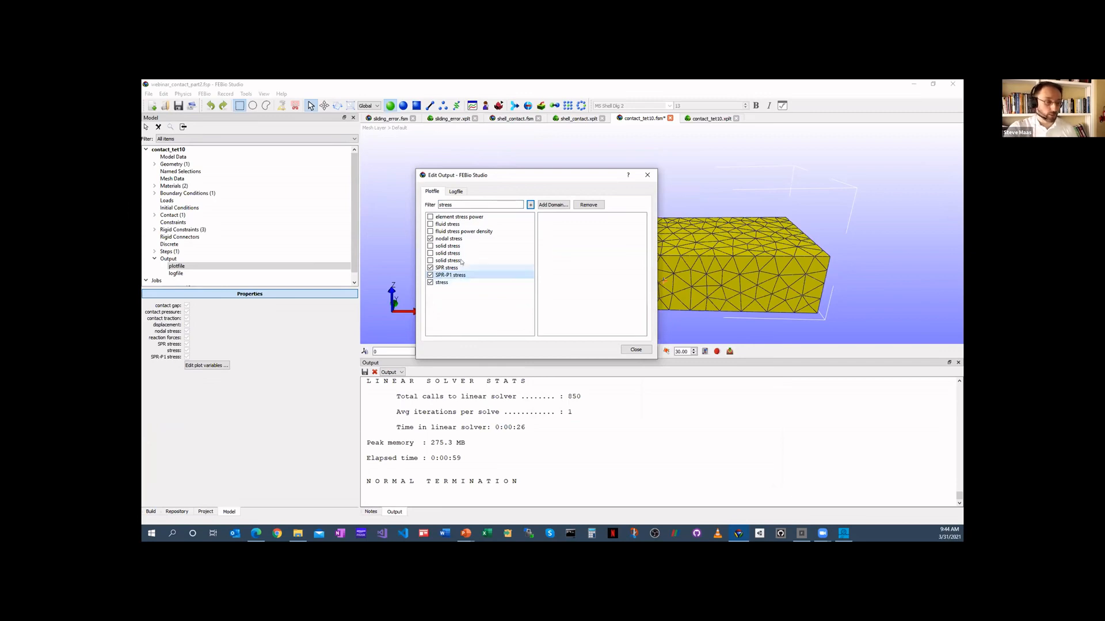
{"action": "left_click", "coordinate": [502, 239]}
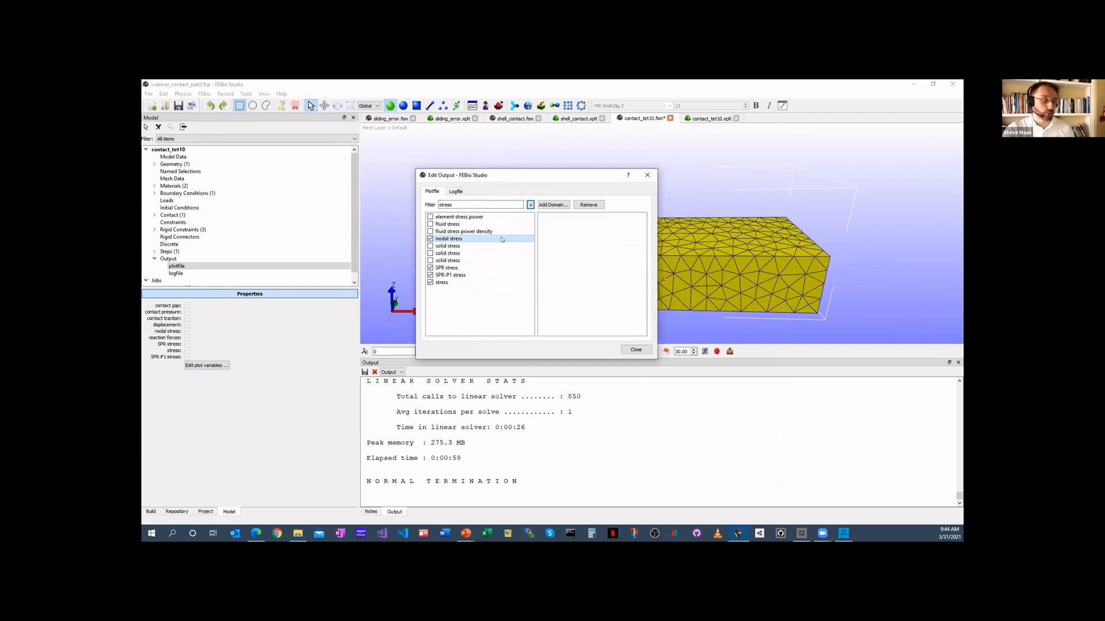
{"action": "left_click", "coordinate": [504, 268]}
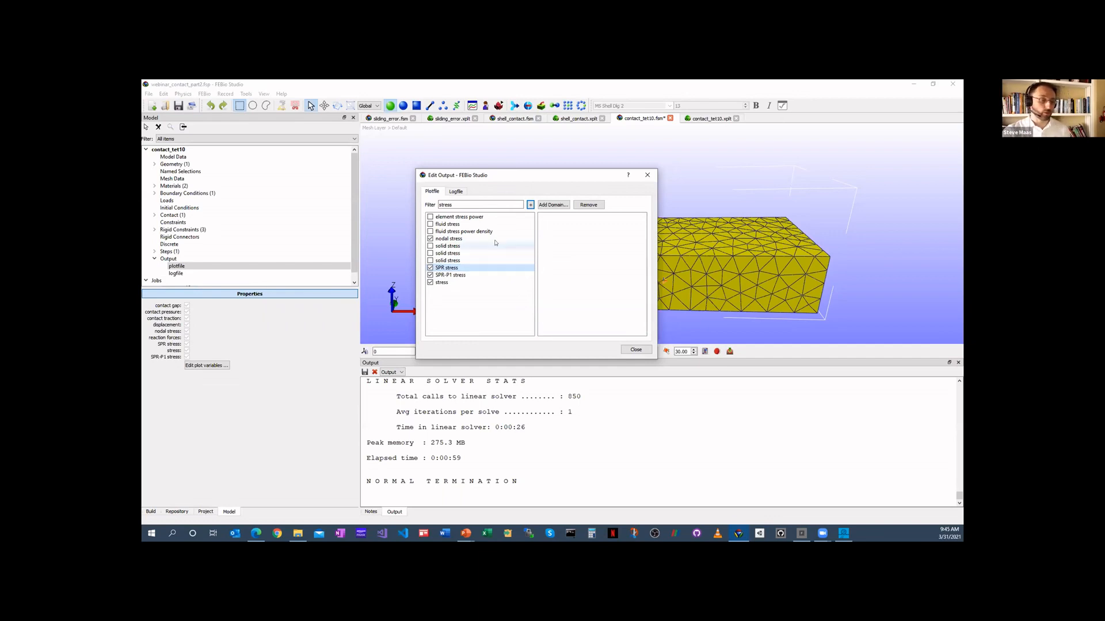
{"action": "left_click", "coordinate": [636, 350]}
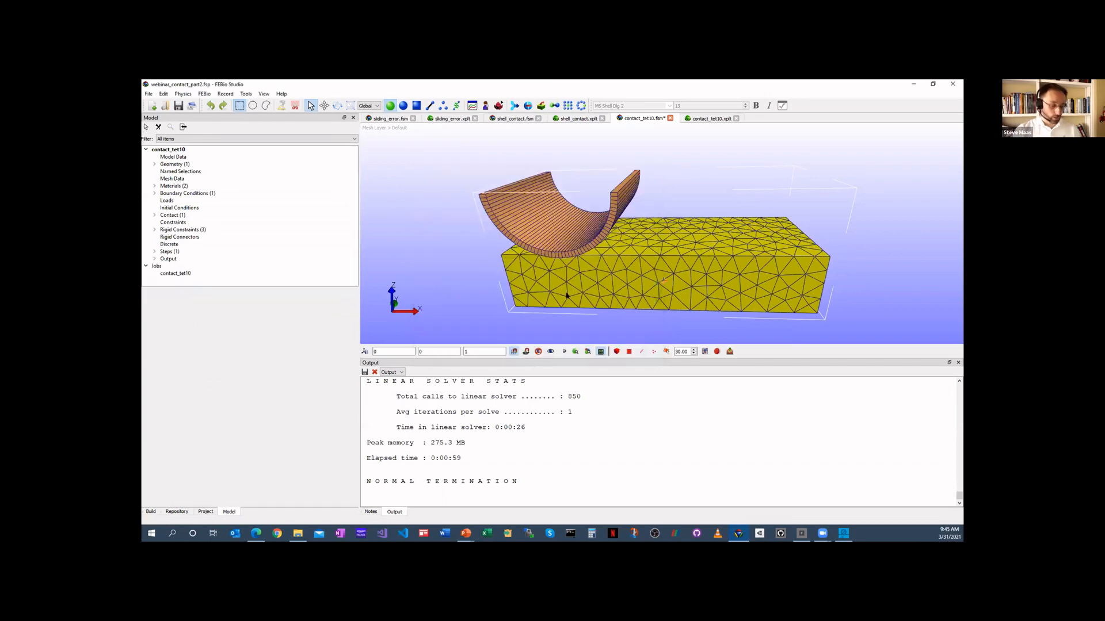
{"action": "key", "text": "F5"}
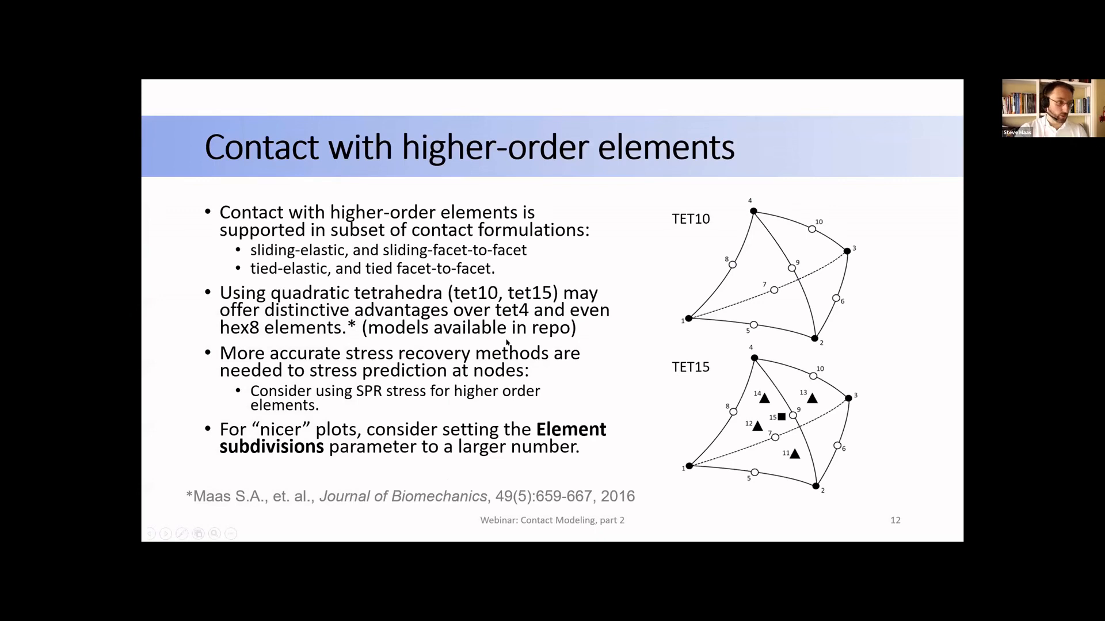
{"action": "key", "text": "Right"}
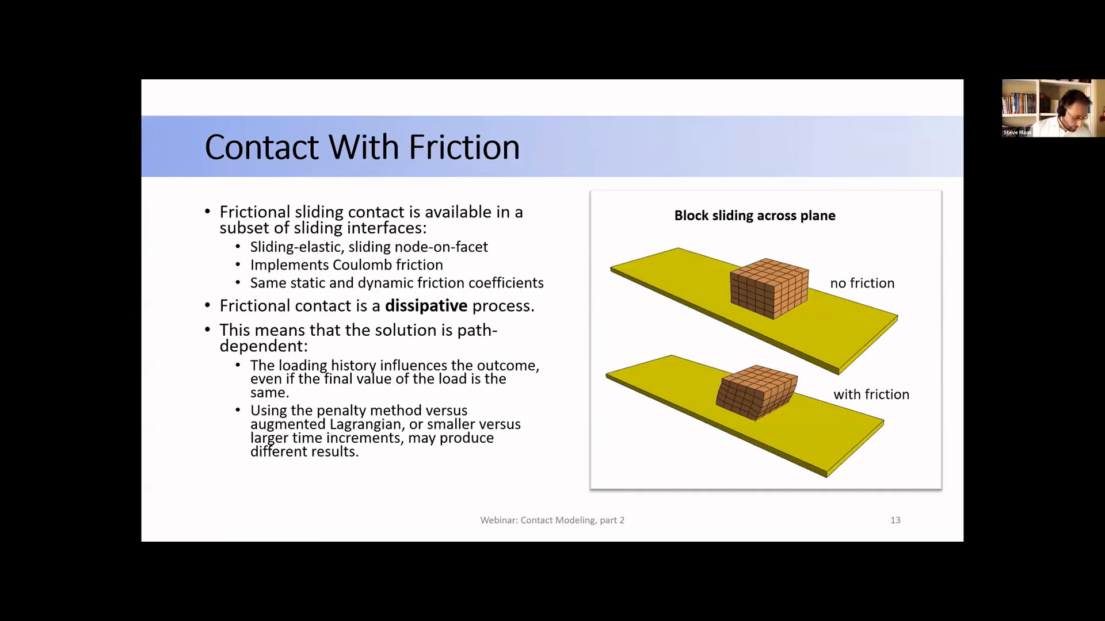